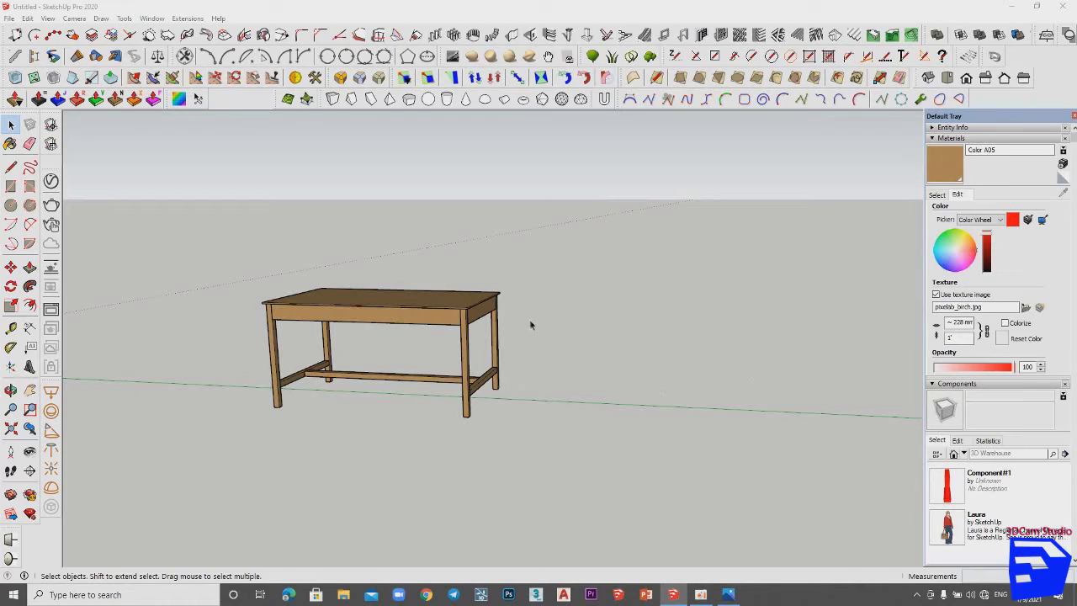
Step: Orbit the finished table and compare it with the 800 mm × 1500 mm reference drawing in Photos
{"action": "mouse_move", "coordinate": [508, 426]}
{"action": "middle_mouse_down"}
{"action": "mouse_move", "coordinate": [593, 402]}
{"action": "mouse_move", "coordinate": [630, 426]}
{"action": "mouse_move", "coordinate": [605, 471]}
{"action": "mouse_move", "coordinate": [615, 409]}
{"action": "mouse_move", "coordinate": [476, 317]}
{"action": "middle_mouse_up"}
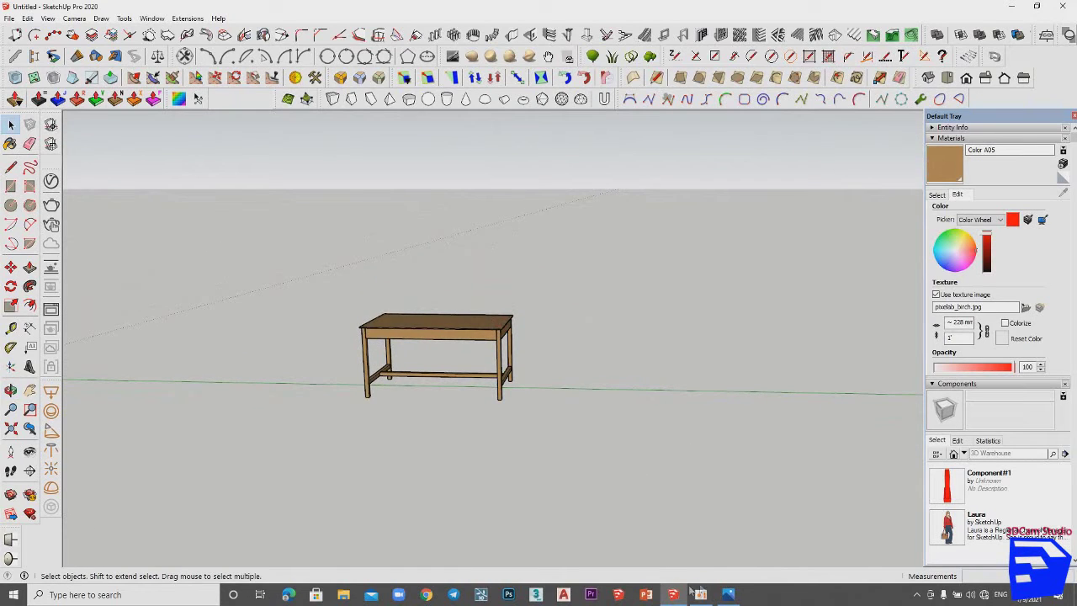
{"action": "left_click", "coordinate": [727, 594]}
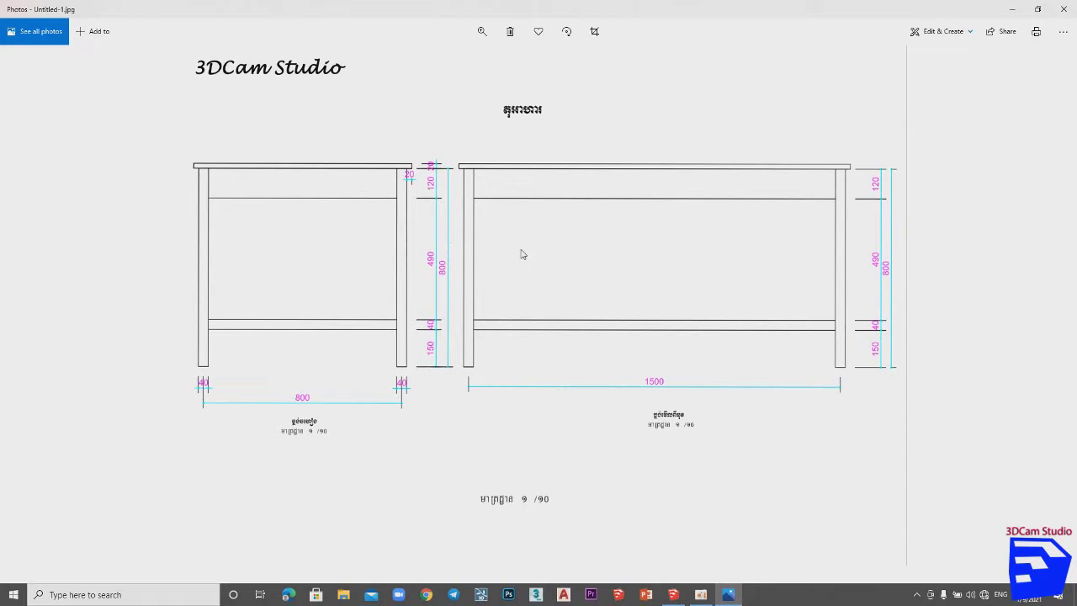
{"action": "left_click", "coordinate": [1010, 15]}
{"action": "scroll", "coordinate": [602, 383], "scroll_direction": "up", "scroll_amount": 3}
{"action": "scroll", "coordinate": [591, 387], "scroll_direction": "up", "scroll_amount": 1}
{"action": "middle_click_drag", "start_coordinate": [591, 390], "coordinate": [673, 479]}
{"action": "left_click", "coordinate": [728, 594]}
Step: Hide the drawing and draw a 40 × 40 mm square on empty ground beside the table
{"action": "left_click", "coordinate": [1010, 9]}
{"action": "scroll", "coordinate": [528, 359], "scroll_direction": "up", "scroll_amount": 2}
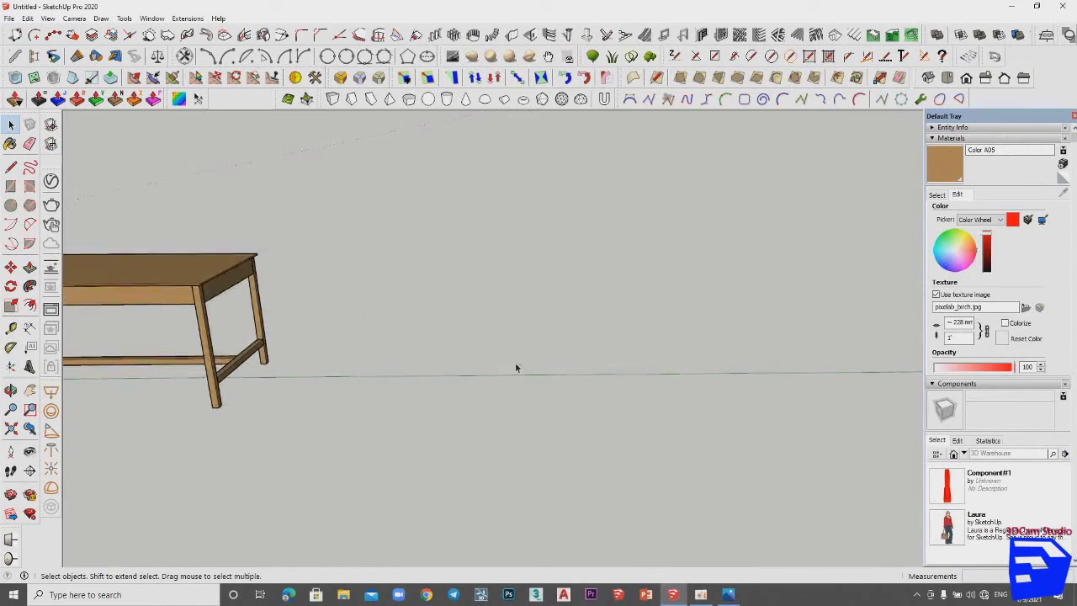
{"action": "middle_click_drag", "start_coordinate": [528, 359], "coordinate": [486, 377]}
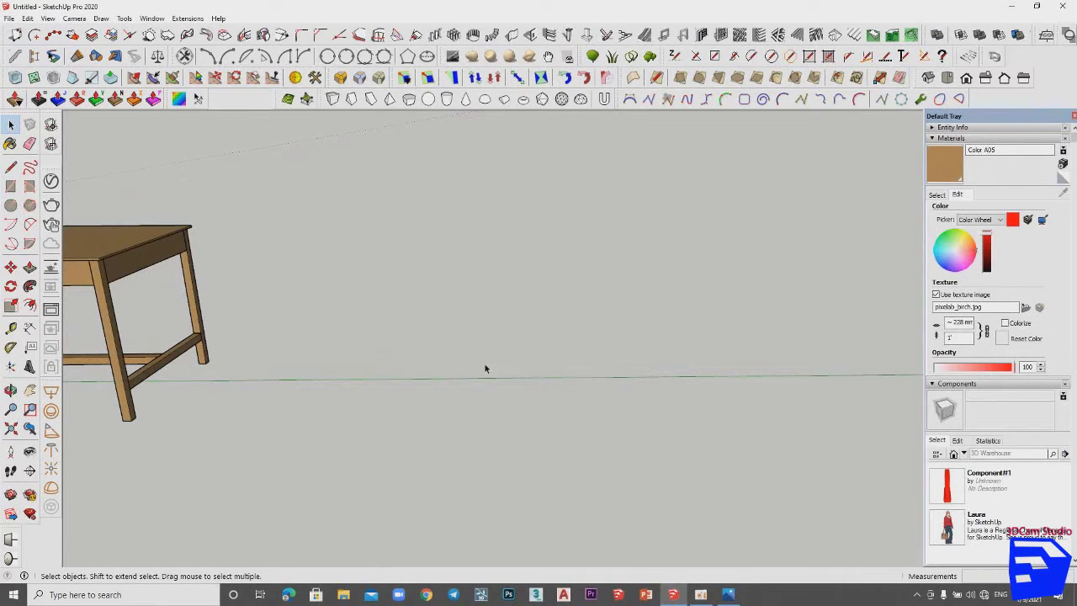
{"action": "left_click", "coordinate": [11, 187]}
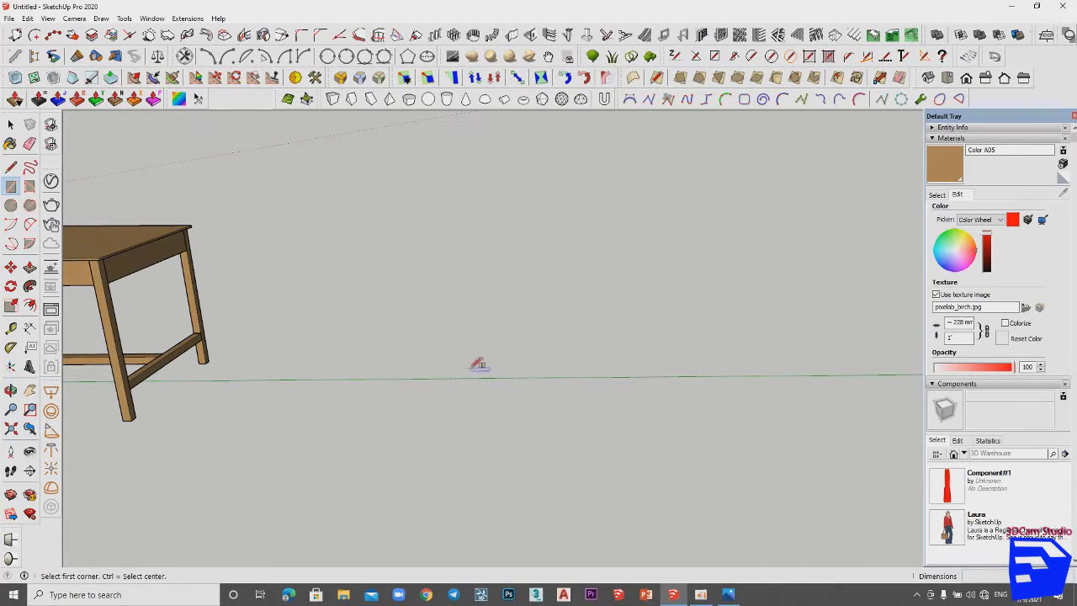
{"action": "middle_click_drag", "start_coordinate": [537, 405], "coordinate": [511, 413]}
{"action": "left_click", "coordinate": [479, 410]}
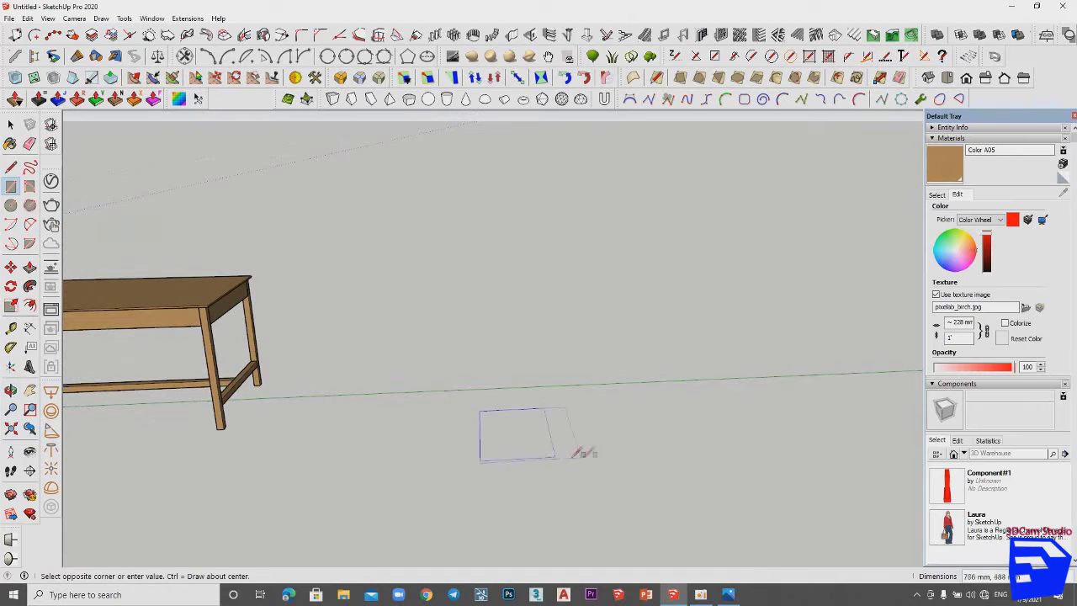
{"action": "type", "text": "4"}
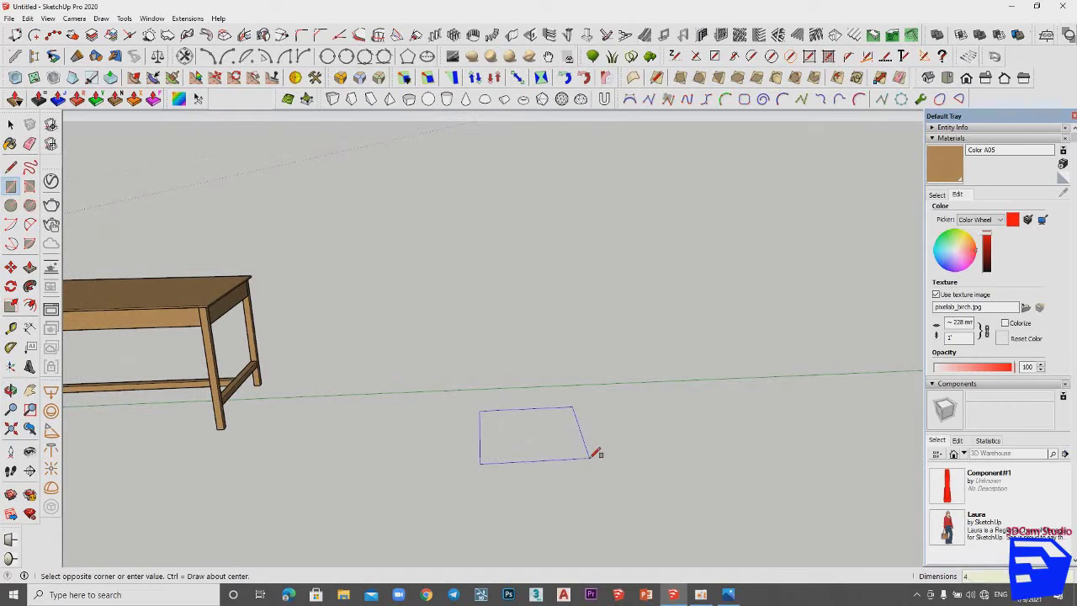
{"action": "key", "text": "Return"}
Step: Zoom in on the new square and select its face
{"action": "key", "text": "space"}
{"action": "scroll", "coordinate": [483, 404], "scroll_direction": "up", "scroll_amount": 3}
{"action": "scroll", "coordinate": [492, 427], "scroll_direction": "up", "scroll_amount": 1}
{"action": "scroll", "coordinate": [490, 408], "scroll_direction": "up", "scroll_amount": 2}
{"action": "scroll", "coordinate": [479, 405], "scroll_direction": "up", "scroll_amount": 2}
{"action": "scroll", "coordinate": [465, 405], "scroll_direction": "up", "scroll_amount": 2}
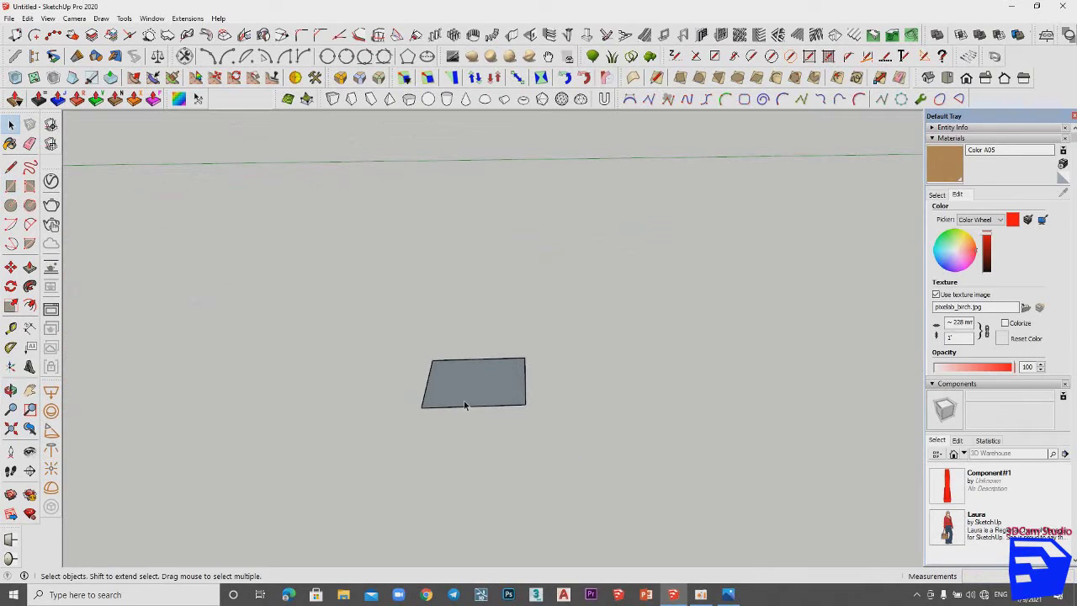
{"action": "left_click", "coordinate": [488, 394]}
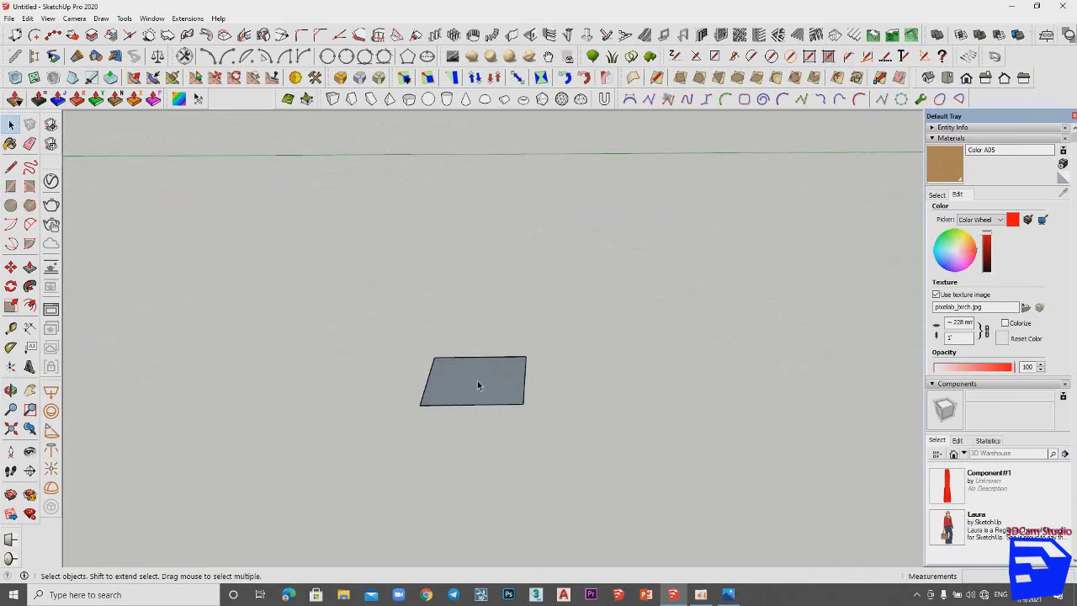
Step: Push/pull the 40 × 40 square up into a tall leg post
{"action": "key", "text": "p"}
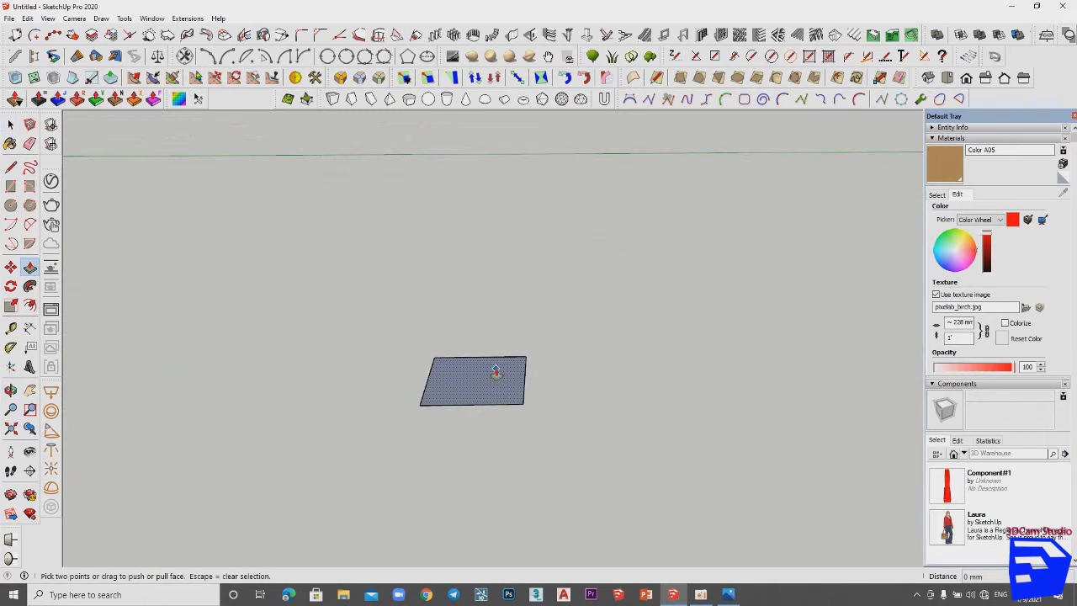
{"action": "left_click_drag", "start_coordinate": [495, 366], "coordinate": [496, 228]}
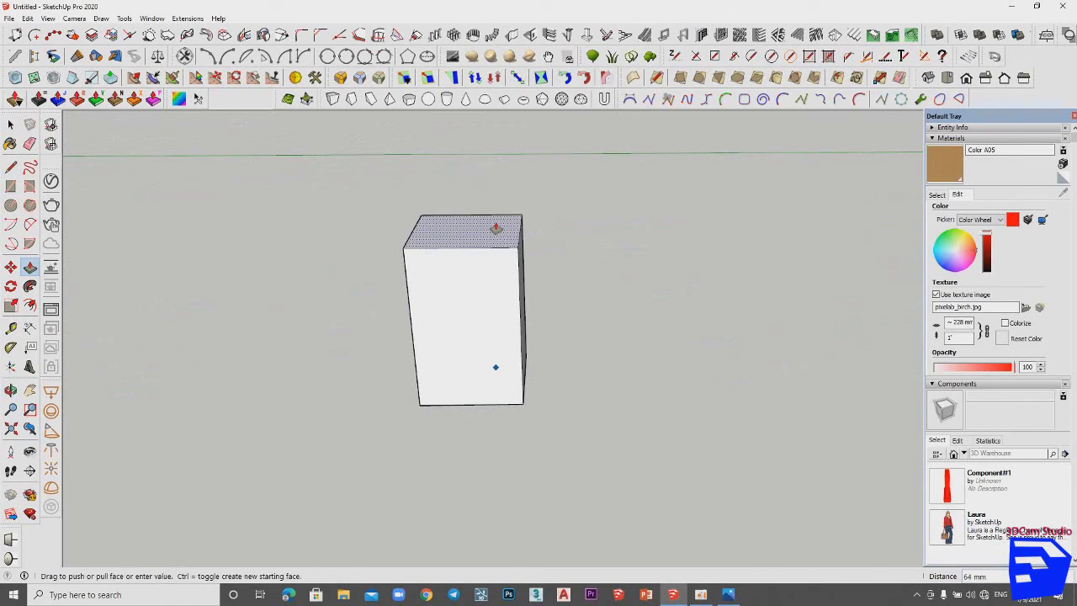
{"action": "key", "text": "Return"}
{"action": "key", "text": "space"}
{"action": "scroll", "coordinate": [537, 373], "scroll_direction": "down", "scroll_amount": 3}
{"action": "scroll", "coordinate": [497, 373], "scroll_direction": "down", "scroll_amount": 1}
{"action": "middle_click_drag", "start_coordinate": [497, 374], "coordinate": [555, 206]}
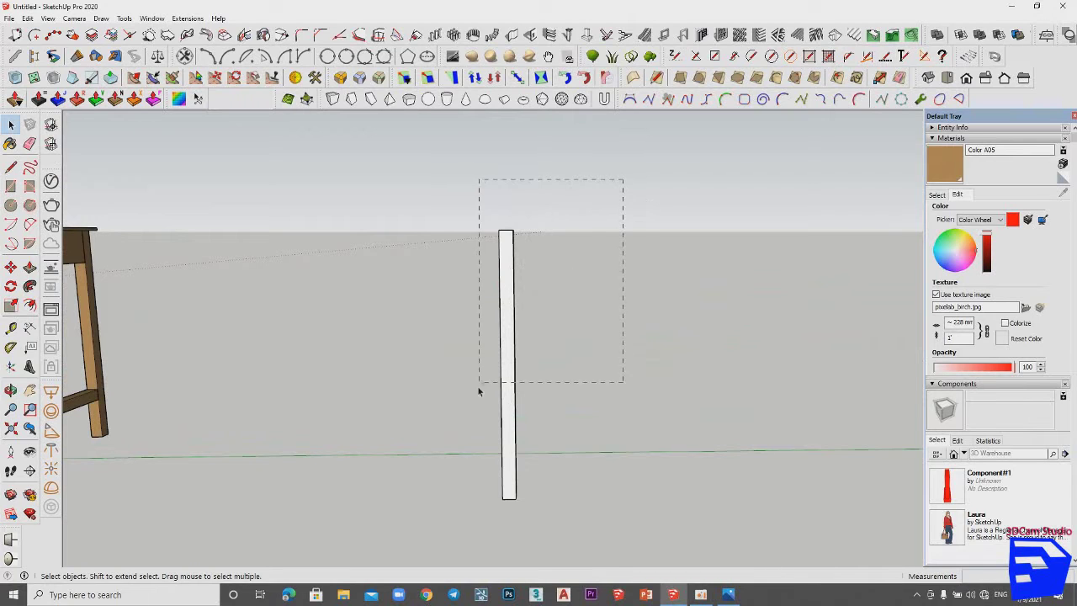
Step: Select the whole post and make it a group
{"action": "left_click_drag", "start_coordinate": [463, 503], "coordinate": [480, 498]}
{"action": "middle_click_drag", "start_coordinate": [518, 483], "coordinate": [505, 385]}
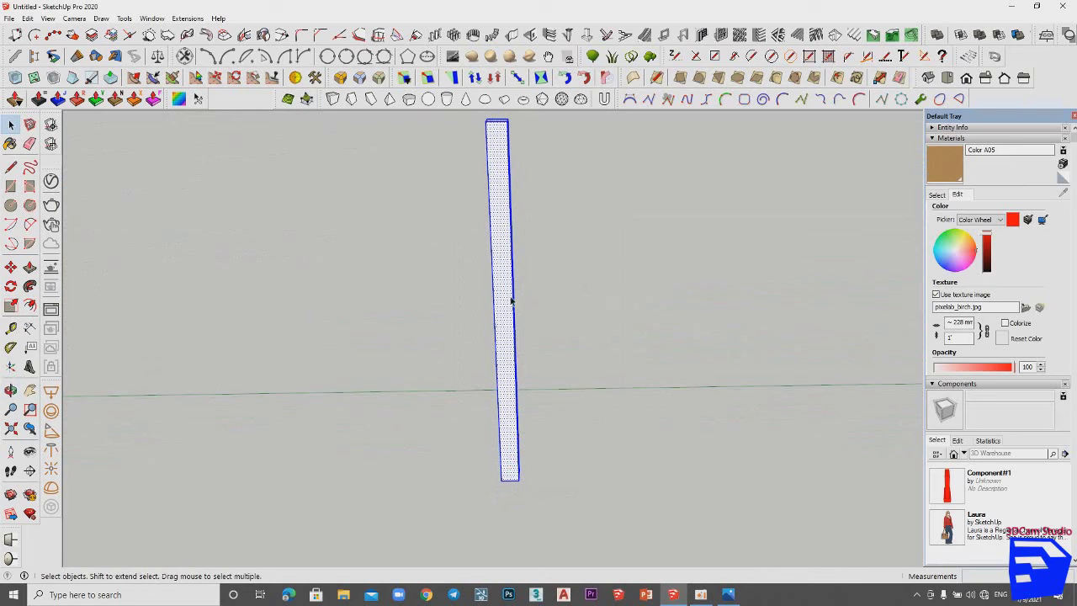
{"action": "mouse_move", "coordinate": [502, 308]}
{"action": "middle_mouse_down"}
{"action": "mouse_move", "coordinate": [483, 321]}
{"action": "mouse_move", "coordinate": [511, 378]}
{"action": "middle_mouse_up"}
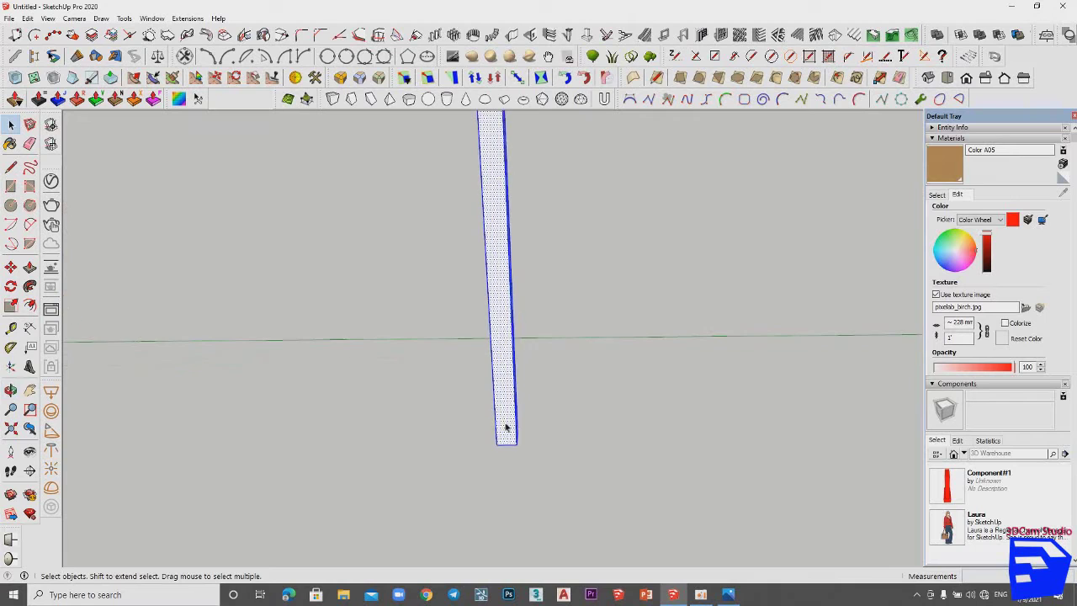
{"action": "scroll", "coordinate": [507, 433], "scroll_direction": "up", "scroll_amount": 2}
{"action": "right_click", "coordinate": [502, 428]}
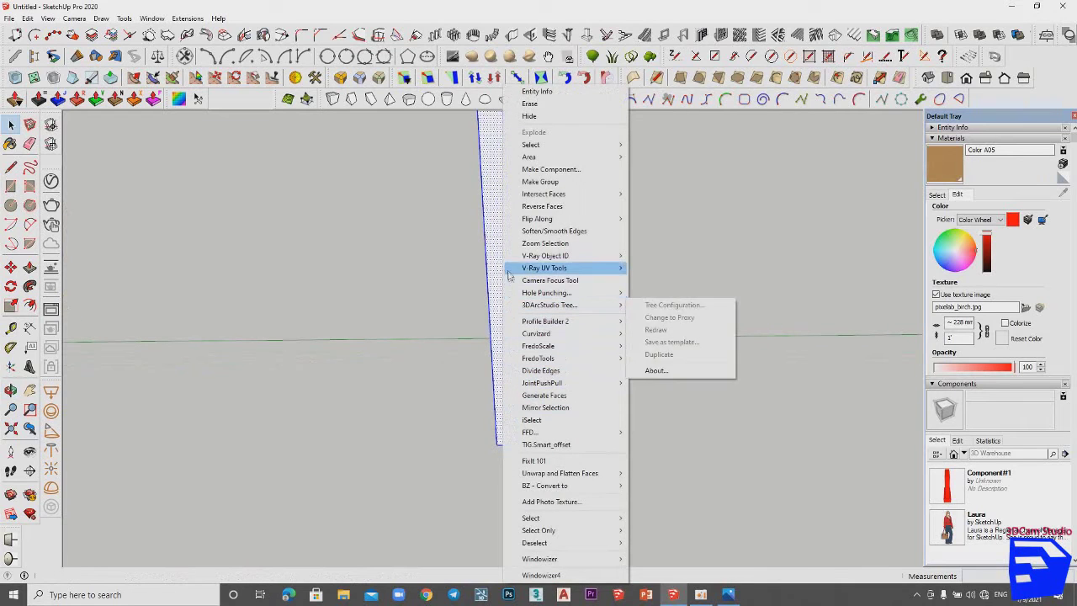
{"action": "left_click", "coordinate": [524, 186]}
{"action": "middle_click_drag", "start_coordinate": [488, 293], "coordinate": [508, 378]}
{"action": "middle_click_drag", "start_coordinate": [499, 420], "coordinate": [507, 430]}
{"action": "key", "text": "m"}
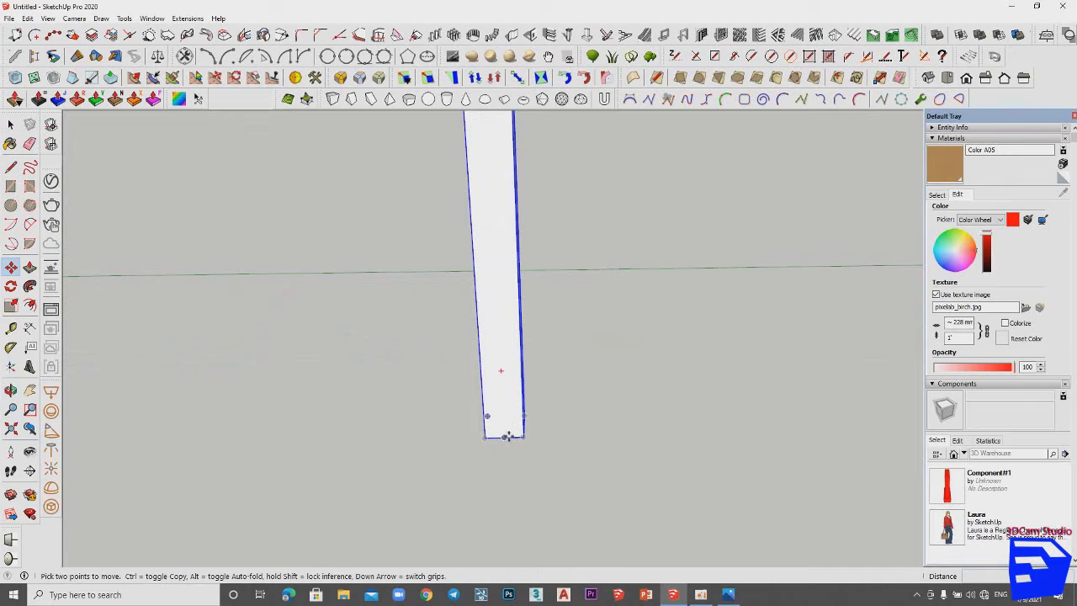
Step: Copy the leg post 1500 mm along the green axis from its bottom midpoint
{"action": "left_click", "coordinate": [504, 437]}
{"action": "key", "text": "ctrl"}
{"action": "type", "text": "1500"}
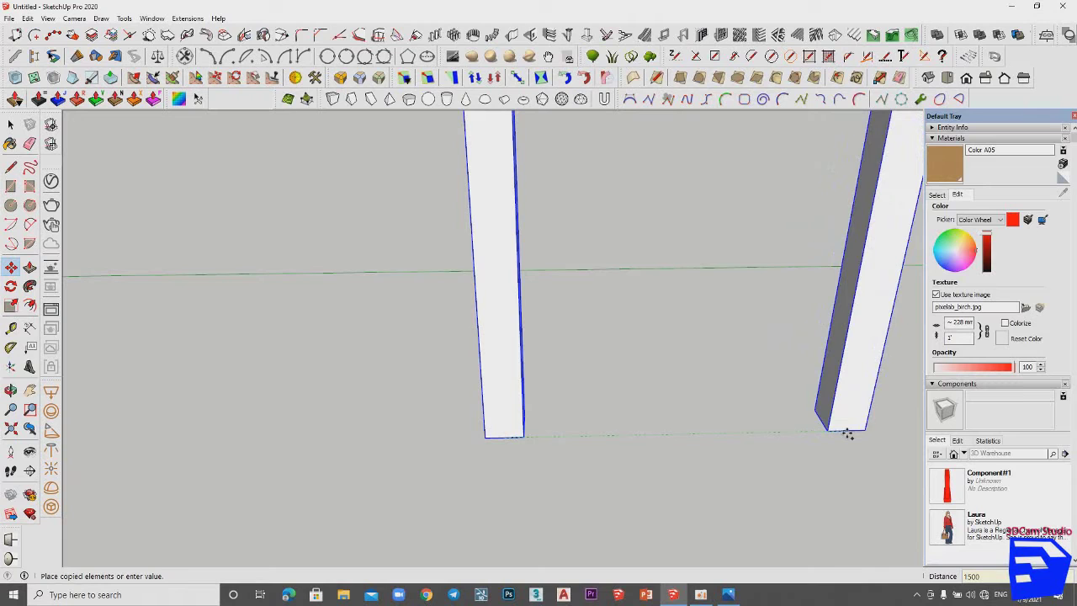
{"action": "key", "text": "Return"}
{"action": "key", "text": "space"}
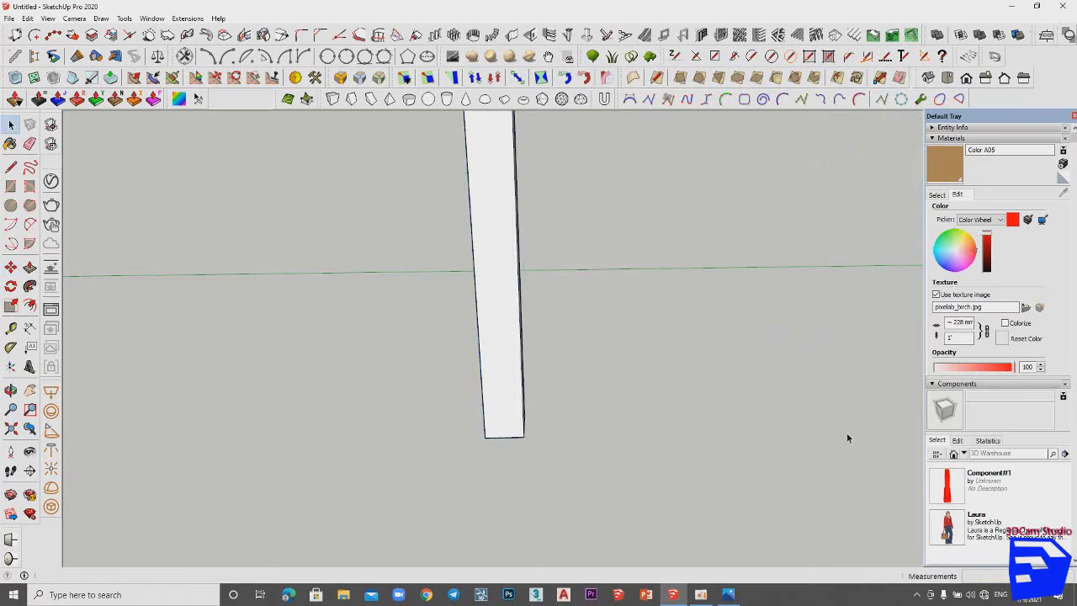
{"action": "scroll", "coordinate": [622, 303], "scroll_direction": "down", "scroll_amount": 3}
{"action": "mouse_move", "coordinate": [617, 326]}
{"action": "middle_mouse_down"}
{"action": "mouse_move", "coordinate": [639, 317]}
{"action": "mouse_move", "coordinate": [365, 354]}
{"action": "middle_mouse_up"}
{"action": "scroll", "coordinate": [353, 353], "scroll_direction": "up", "scroll_amount": 3}
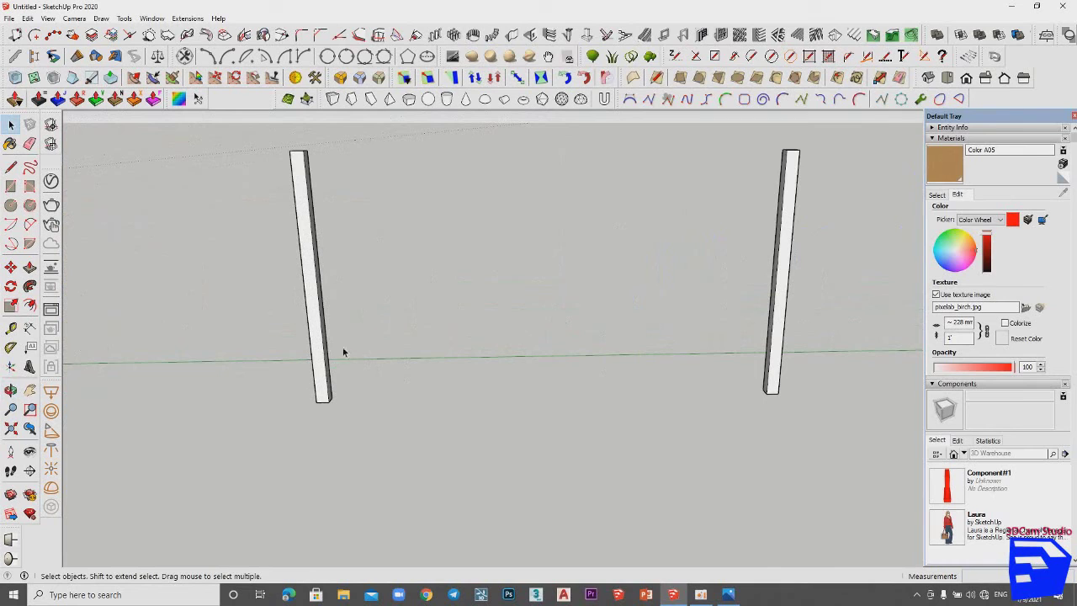
{"action": "left_click", "coordinate": [29, 329]}
{"action": "scroll", "coordinate": [317, 407], "scroll_direction": "up", "scroll_amount": 2}
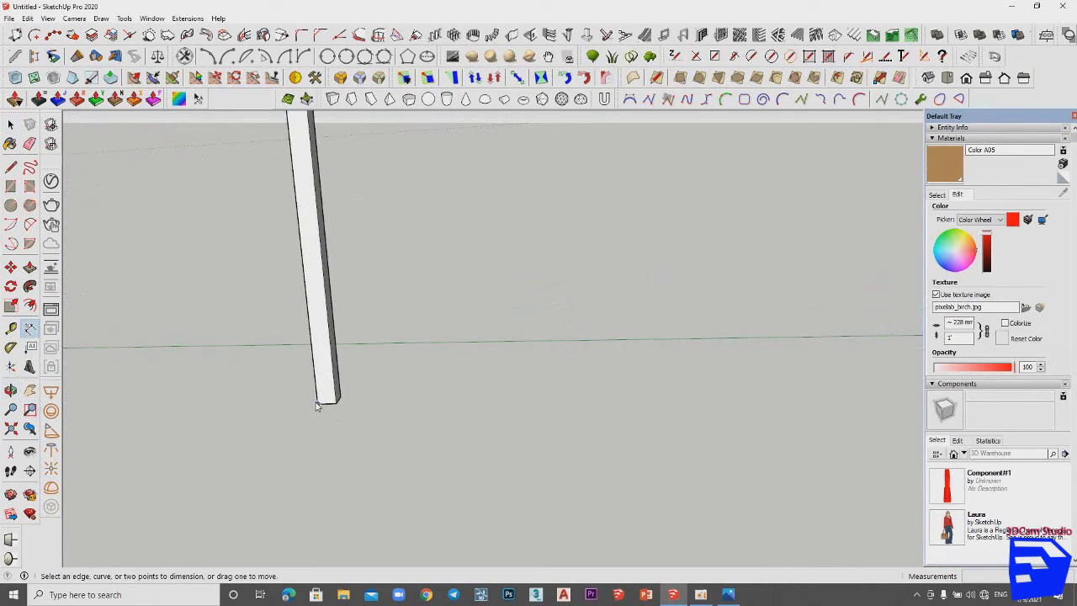
{"action": "left_click", "coordinate": [327, 406]}
{"action": "scroll", "coordinate": [370, 413], "scroll_direction": "down", "scroll_amount": 2}
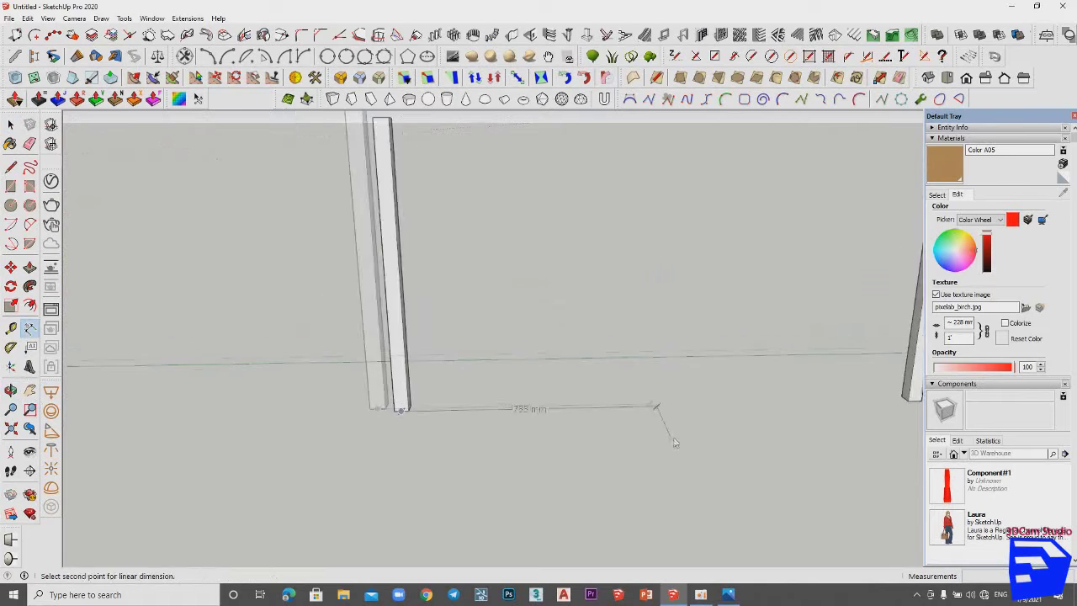
{"action": "scroll", "coordinate": [384, 425], "scroll_direction": "down", "scroll_amount": 2}
{"action": "scroll", "coordinate": [664, 427], "scroll_direction": "up", "scroll_amount": 4}
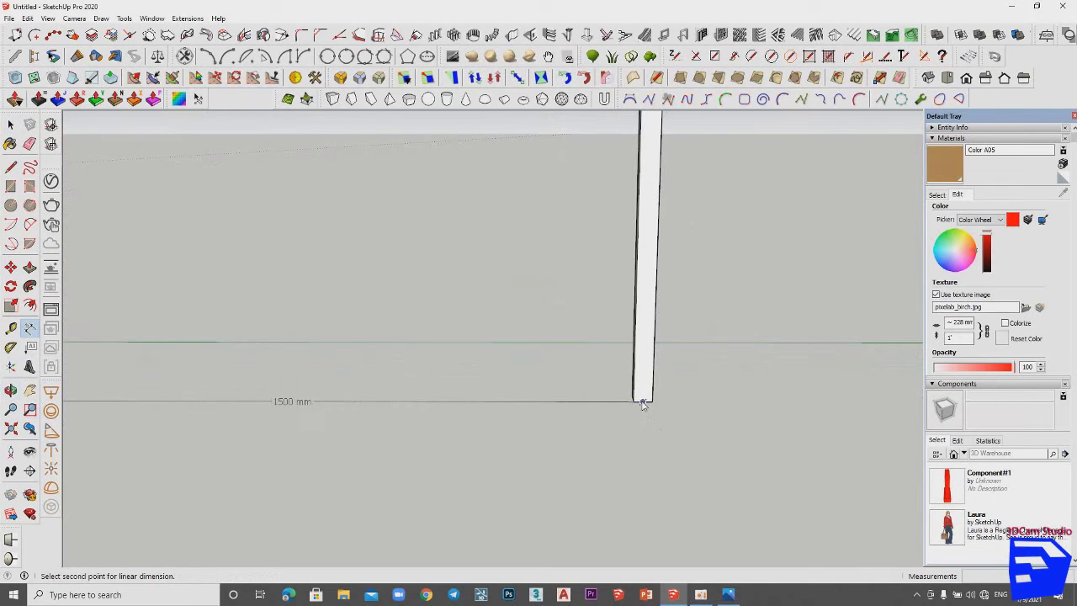
{"action": "left_click", "coordinate": [643, 404]}
{"action": "left_click", "coordinate": [289, 440]}
{"action": "key", "text": "space"}
{"action": "scroll", "coordinate": [291, 444], "scroll_direction": "up", "scroll_amount": 2}
{"action": "scroll", "coordinate": [290, 443], "scroll_direction": "up", "scroll_amount": 1}
{"action": "left_click", "coordinate": [380, 417]}
{"action": "scroll", "coordinate": [387, 415], "scroll_direction": "down", "scroll_amount": 3}
{"action": "key", "text": "Delete"}
{"action": "scroll", "coordinate": [399, 380], "scroll_direction": "down", "scroll_amount": 3}
{"action": "scroll", "coordinate": [483, 377], "scroll_direction": "down", "scroll_amount": 2}
{"action": "mouse_move", "coordinate": [435, 389]}
{"action": "middle_mouse_down"}
{"action": "mouse_move", "coordinate": [557, 406]}
{"action": "mouse_move", "coordinate": [353, 375]}
{"action": "middle_mouse_up"}
{"action": "left_click_drag", "start_coordinate": [588, 284], "coordinate": [295, 445]}
{"action": "mouse_move", "coordinate": [295, 445]}
{"action": "middle_mouse_down"}
{"action": "mouse_move", "coordinate": [420, 378]}
{"action": "mouse_move", "coordinate": [747, 452]}
{"action": "mouse_move", "coordinate": [567, 511]}
{"action": "mouse_move", "coordinate": [512, 457]}
{"action": "mouse_move", "coordinate": [510, 502]}
{"action": "mouse_move", "coordinate": [545, 434]}
{"action": "middle_mouse_up"}
{"action": "key", "text": "m"}
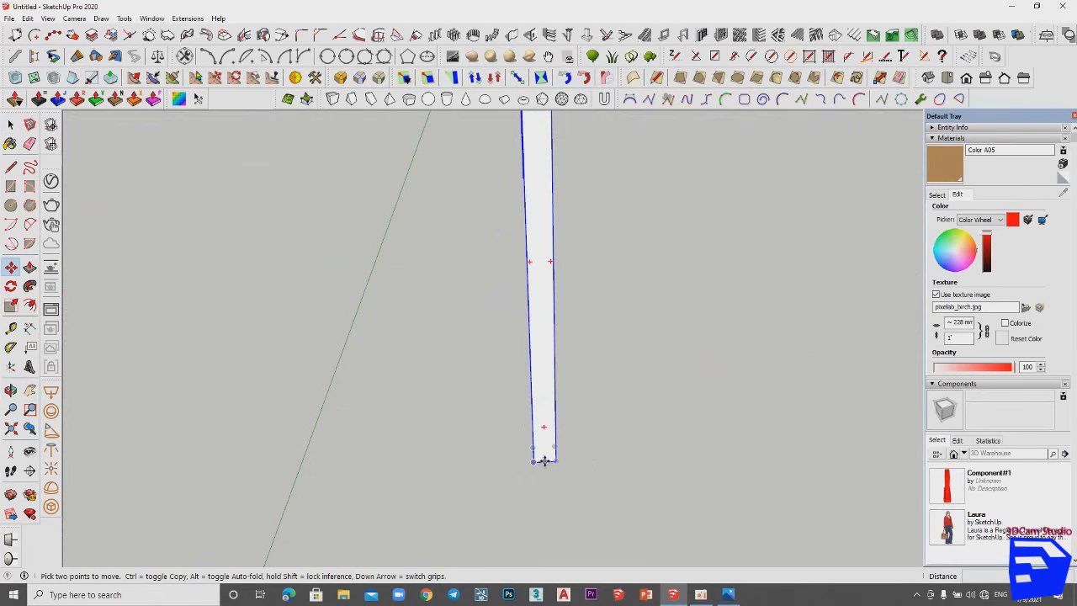
Step: Copy the two posts 800 mm across to make four leg posts
{"action": "left_click", "coordinate": [543, 461]}
{"action": "key", "text": "ctrl"}
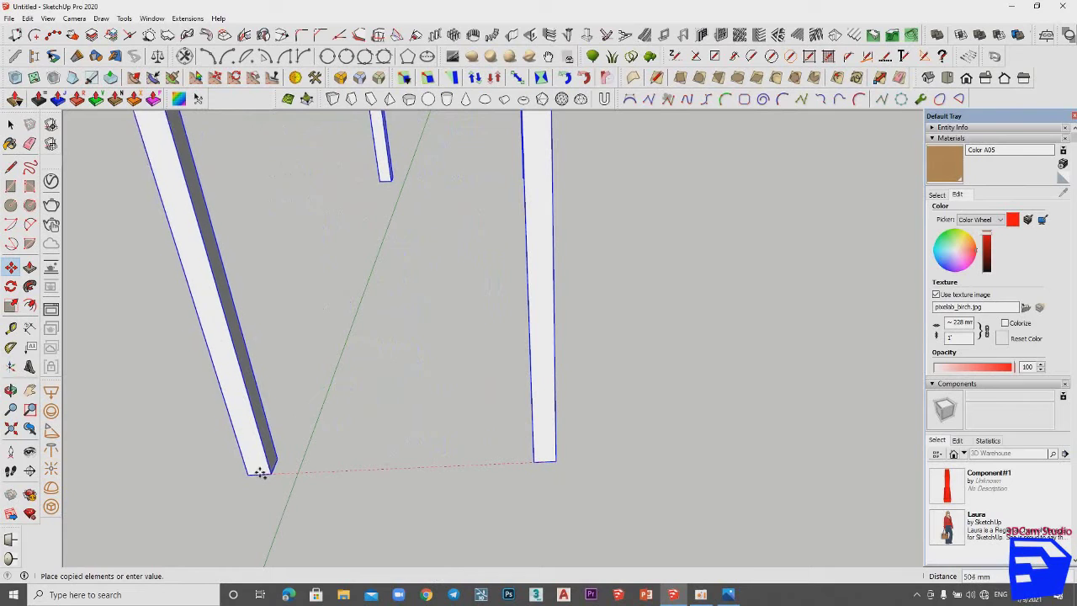
{"action": "type", "text": "800"}
{"action": "key", "text": "Return"}
{"action": "key", "text": "space"}
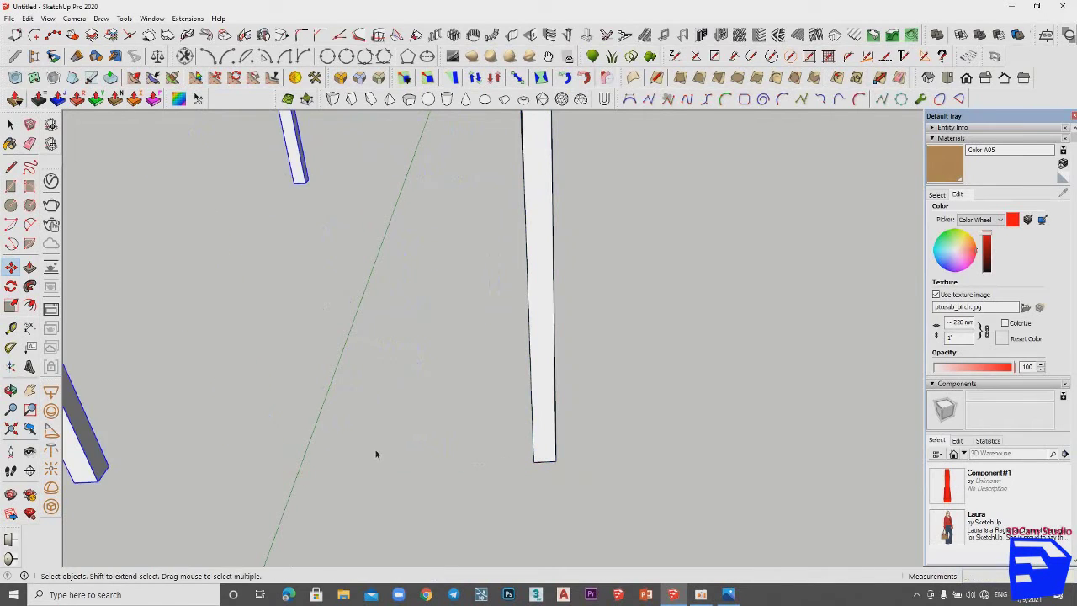
{"action": "scroll", "coordinate": [344, 452], "scroll_direction": "down", "scroll_amount": 5}
{"action": "middle_click_drag", "start_coordinate": [427, 461], "coordinate": [219, 458]}
{"action": "left_click", "coordinate": [218, 457]}
Step: Orbit around the four posts and bring up the dimensioned reference drawing
{"action": "mouse_move", "coordinate": [465, 370]}
{"action": "middle_mouse_down"}
{"action": "mouse_move", "coordinate": [349, 280]}
{"action": "mouse_move", "coordinate": [375, 298]}
{"action": "mouse_move", "coordinate": [640, 336]}
{"action": "mouse_move", "coordinate": [623, 353]}
{"action": "middle_mouse_up"}
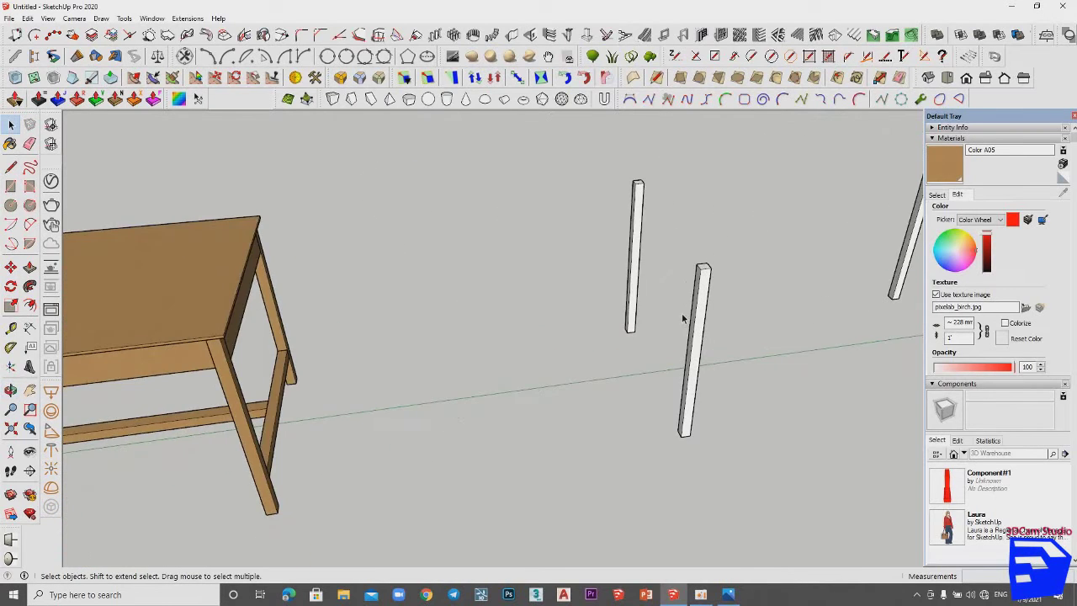
{"action": "scroll", "coordinate": [639, 349], "scroll_direction": "down", "scroll_amount": 2}
{"action": "left_click", "coordinate": [728, 594]}
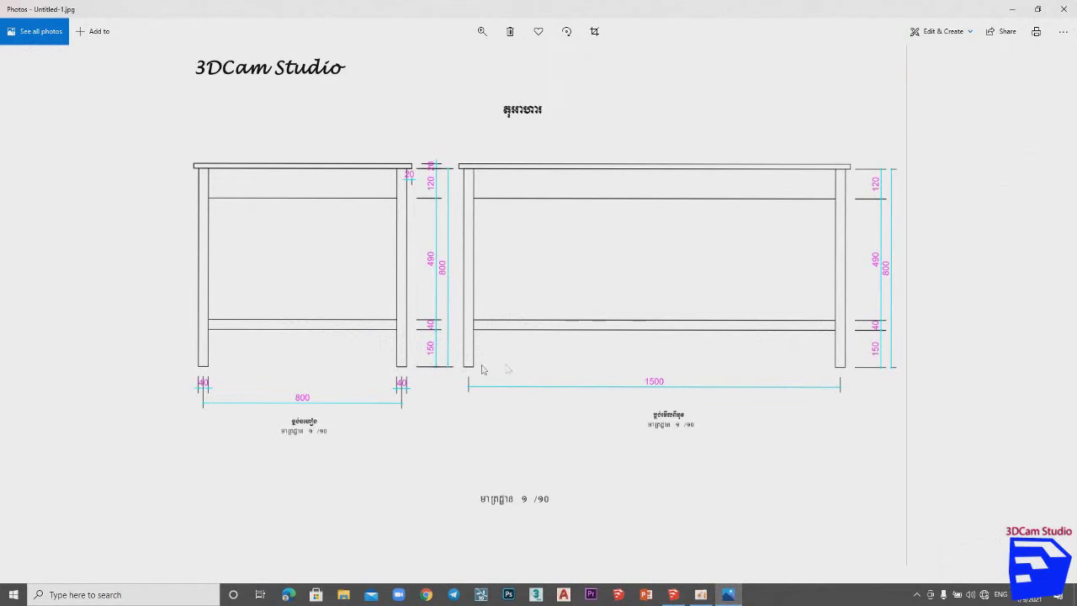
Step: Minimize Photos and zoom in toward the four leg posts in SketchUp
{"action": "left_click", "coordinate": [1017, 10]}
{"action": "mouse_move", "coordinate": [488, 320]}
{"action": "middle_mouse_down"}
{"action": "mouse_move", "coordinate": [587, 337]}
{"action": "mouse_move", "coordinate": [597, 373]}
{"action": "mouse_move", "coordinate": [567, 343]}
{"action": "middle_mouse_up"}
{"action": "scroll", "coordinate": [586, 337], "scroll_direction": "up", "scroll_amount": 3}
{"action": "scroll", "coordinate": [604, 343], "scroll_direction": "up", "scroll_amount": 2}
{"action": "scroll", "coordinate": [596, 372], "scroll_direction": "up", "scroll_amount": 3}
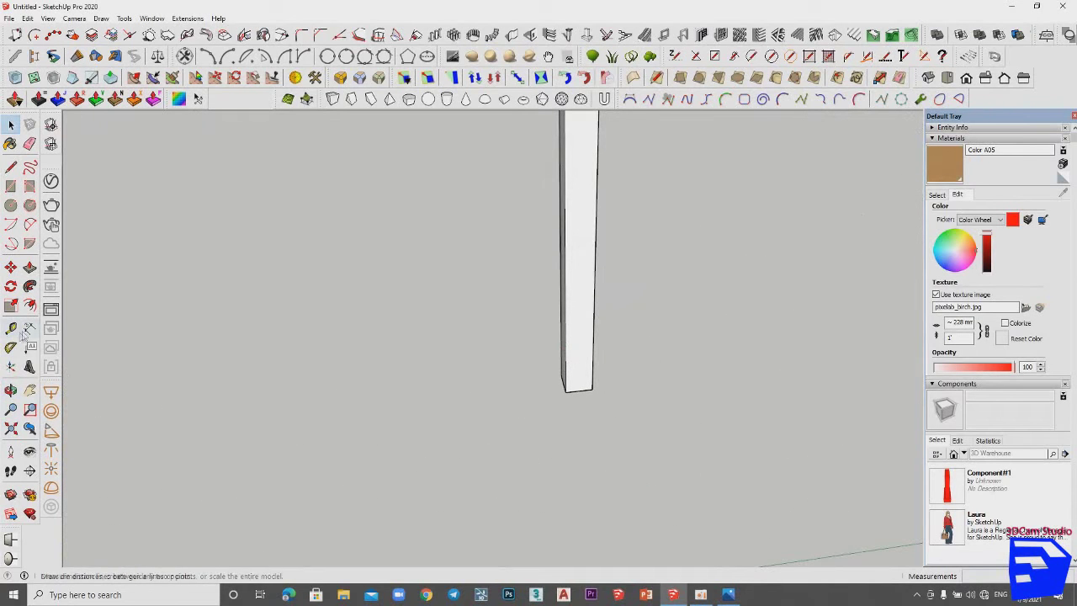
Step: Add guide lines on a post 150 mm up and 29 mm above that one
{"action": "key", "text": "t"}
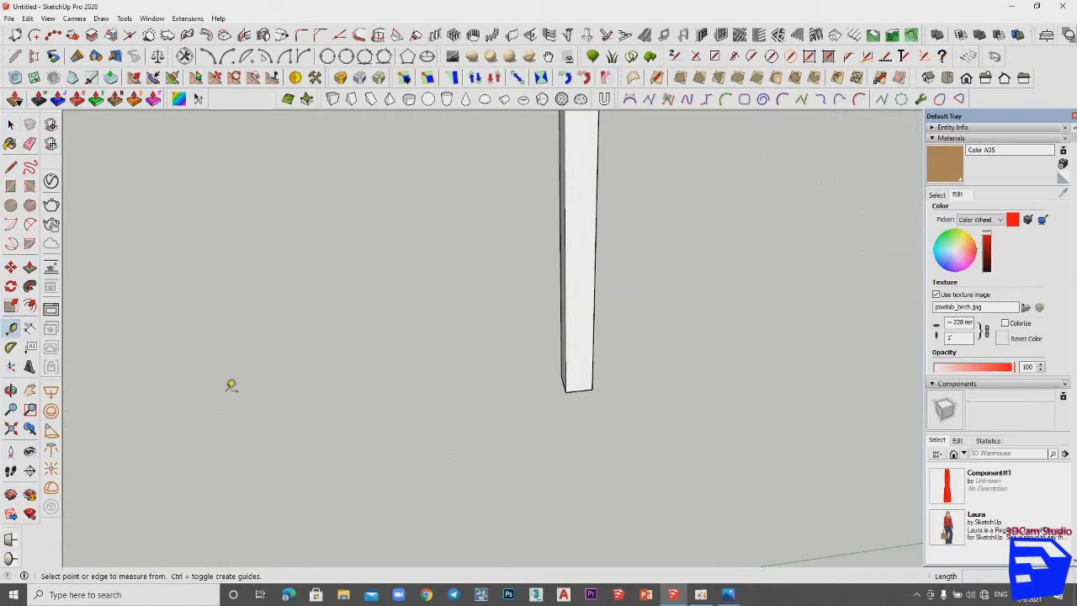
{"action": "scroll", "coordinate": [576, 387], "scroll_direction": "up", "scroll_amount": 3}
{"action": "left_click", "coordinate": [569, 398]}
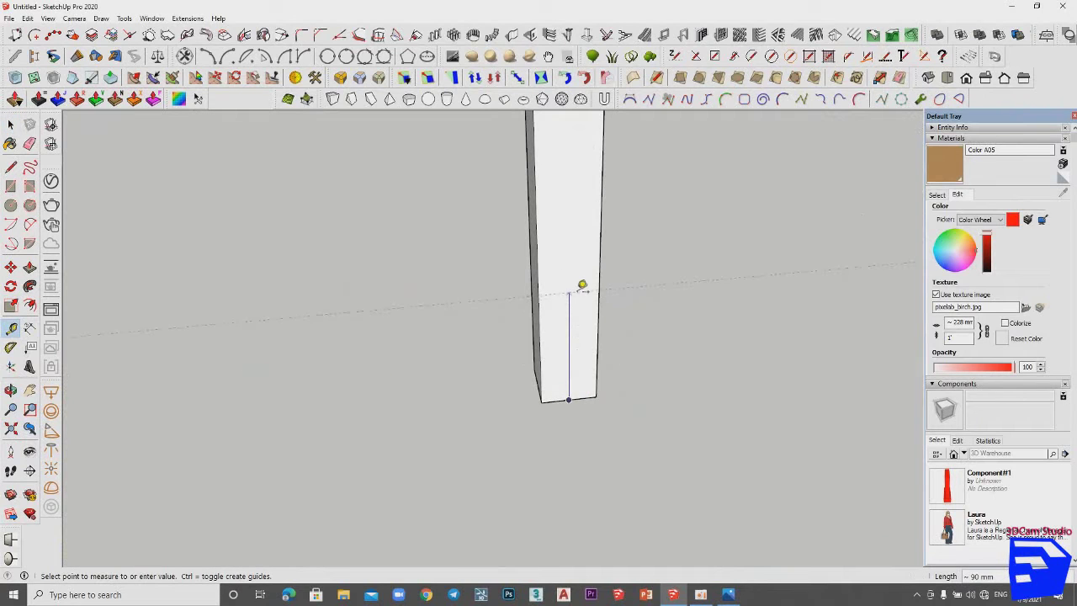
{"action": "key", "text": "Return"}
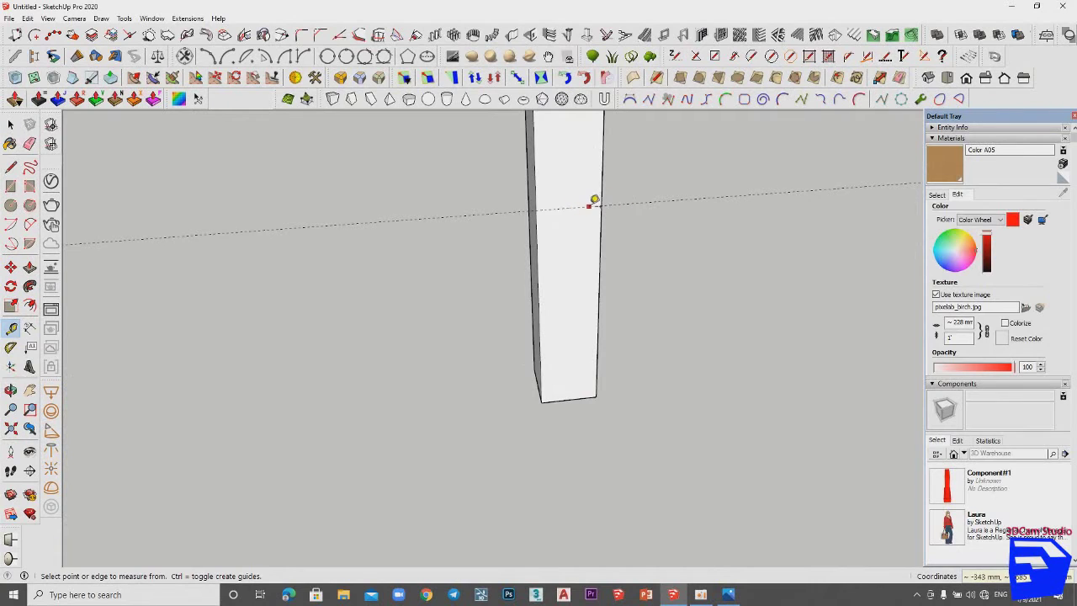
{"action": "left_click", "coordinate": [588, 205]}
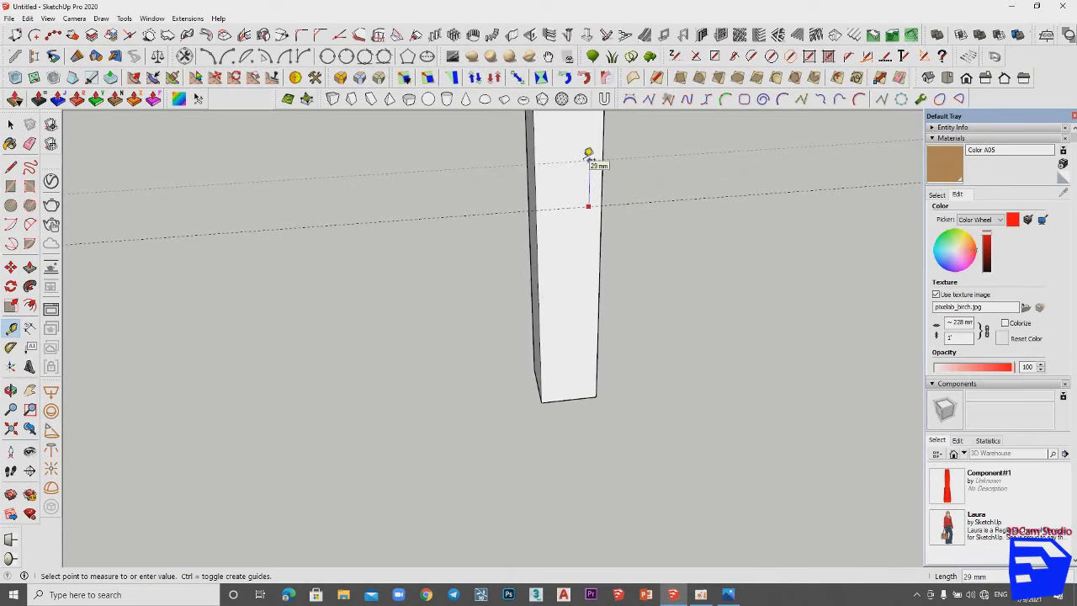
{"action": "left_click", "coordinate": [588, 155]}
{"action": "key", "text": "space"}
{"action": "mouse_move", "coordinate": [574, 261]}
{"action": "middle_mouse_down"}
{"action": "mouse_move", "coordinate": [635, 290]}
{"action": "mouse_move", "coordinate": [596, 286]}
{"action": "middle_mouse_up"}
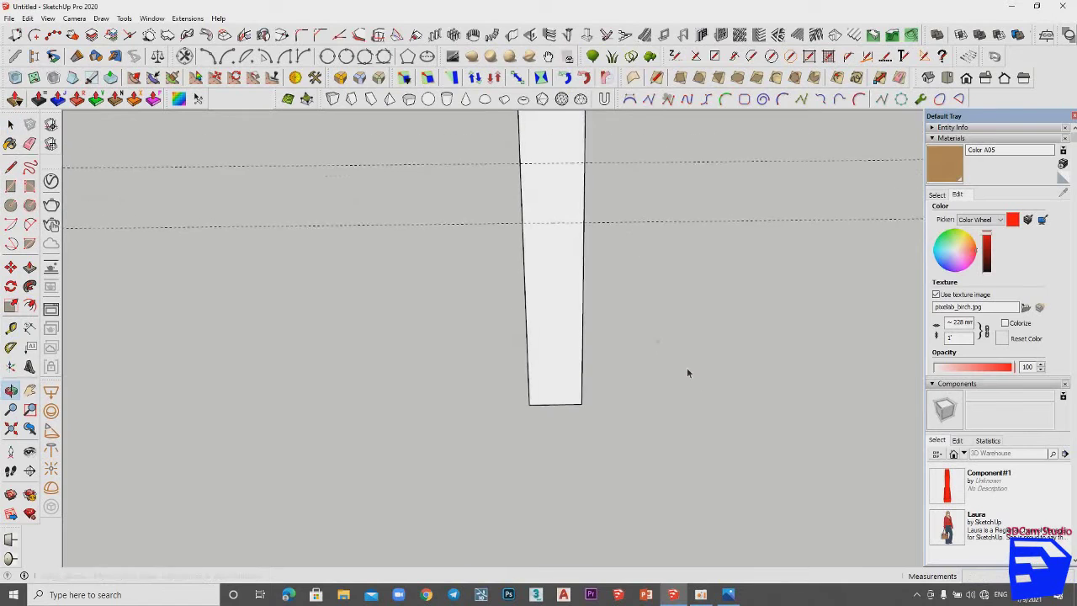
Step: Draw a rectangle on the post's face between the two guide lines
{"action": "key", "text": "r"}
{"action": "left_click", "coordinate": [577, 238]}
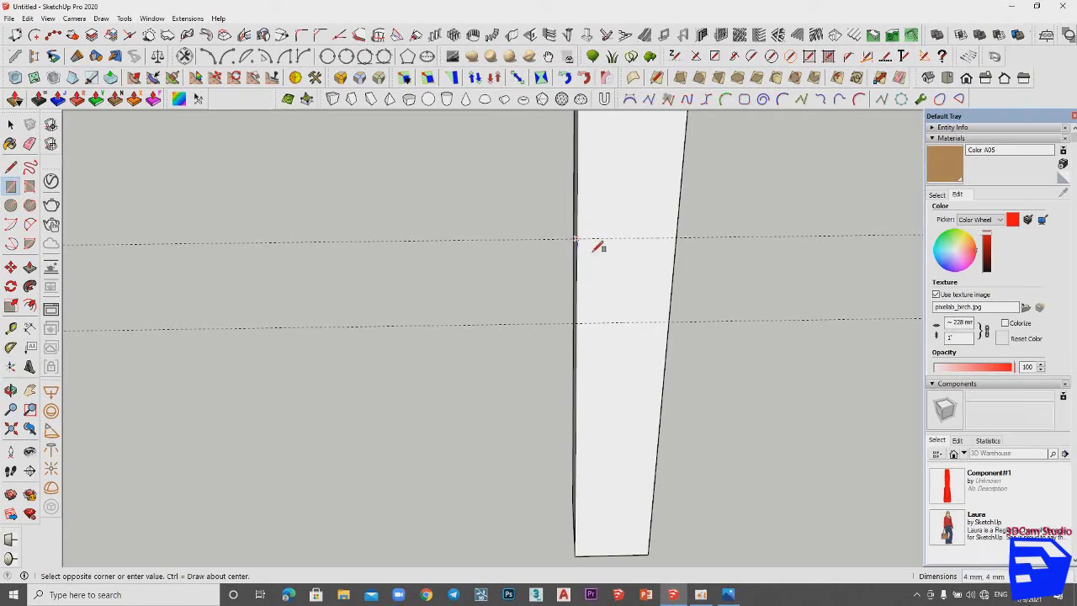
{"action": "left_click", "coordinate": [671, 320]}
{"action": "key", "text": "space"}
{"action": "mouse_move", "coordinate": [662, 308]}
{"action": "middle_mouse_down"}
{"action": "mouse_move", "coordinate": [668, 294]}
{"action": "mouse_move", "coordinate": [606, 281]}
{"action": "middle_mouse_up"}
Step: Push/pull the rectangle across until the stretcher meets the far post
{"action": "key", "text": "p"}
{"action": "left_click", "coordinate": [614, 282]}
{"action": "middle_click_drag", "start_coordinate": [769, 330], "coordinate": [755, 353]}
{"action": "scroll", "coordinate": [755, 353], "scroll_direction": "down", "scroll_amount": 3}
{"action": "mouse_move", "coordinate": [726, 392]}
{"action": "middle_mouse_down"}
{"action": "mouse_move", "coordinate": [920, 435]}
{"action": "mouse_move", "coordinate": [890, 412]}
{"action": "mouse_move", "coordinate": [733, 377]}
{"action": "mouse_move", "coordinate": [697, 341]}
{"action": "mouse_move", "coordinate": [798, 317]}
{"action": "middle_mouse_up"}
{"action": "left_click", "coordinate": [839, 286]}
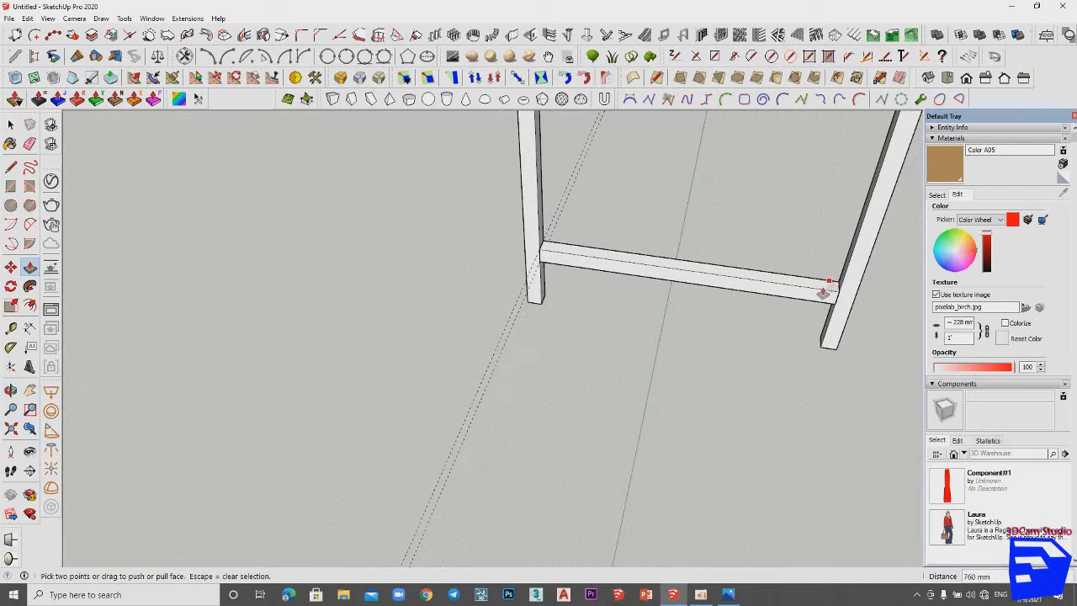
{"action": "key", "text": "space"}
{"action": "scroll", "coordinate": [799, 311], "scroll_direction": "up", "scroll_amount": 3}
{"action": "scroll", "coordinate": [744, 334], "scroll_direction": "up", "scroll_amount": 3}
{"action": "mouse_move", "coordinate": [744, 335]}
{"action": "middle_mouse_down"}
{"action": "mouse_move", "coordinate": [872, 240]}
{"action": "mouse_move", "coordinate": [644, 272]}
{"action": "mouse_move", "coordinate": [662, 274]}
{"action": "mouse_move", "coordinate": [594, 249]}
{"action": "mouse_move", "coordinate": [720, 297]}
{"action": "middle_mouse_up"}
Step: Select the entire lower stretcher with a triple-click
{"action": "left_click", "coordinate": [720, 296]}
{"action": "triple_click", "coordinate": [720, 296]}
{"action": "mouse_move", "coordinate": [612, 288]}
{"action": "middle_mouse_down"}
{"action": "mouse_move", "coordinate": [692, 331]}
{"action": "mouse_move", "coordinate": [706, 286]}
{"action": "mouse_move", "coordinate": [668, 288]}
{"action": "mouse_move", "coordinate": [689, 278]}
{"action": "mouse_move", "coordinate": [670, 334]}
{"action": "mouse_move", "coordinate": [661, 318]}
{"action": "middle_mouse_up"}
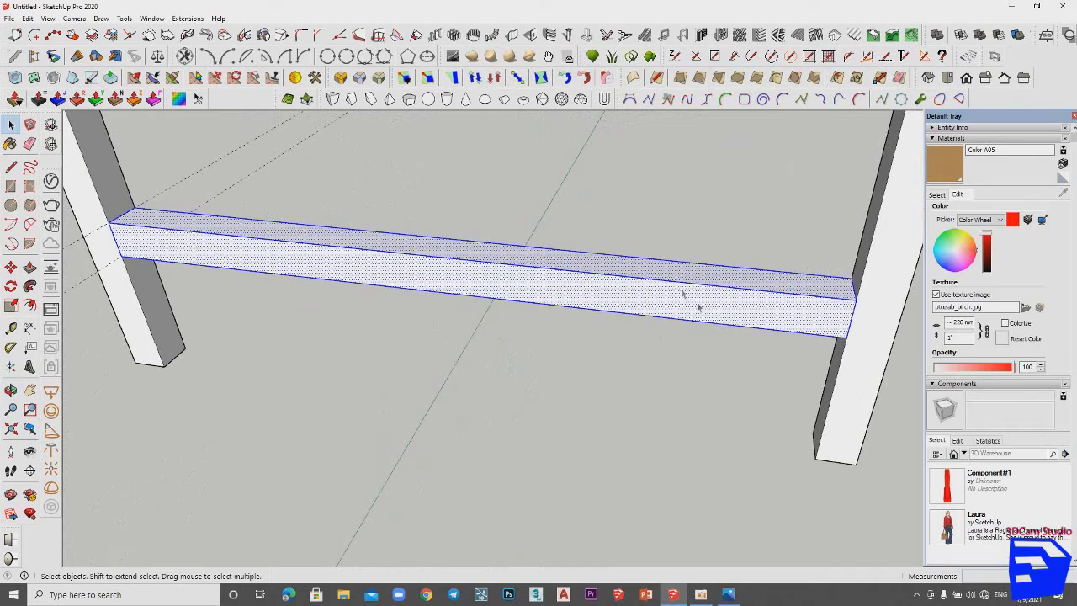
{"action": "scroll", "coordinate": [729, 300], "scroll_direction": "down", "scroll_amount": 2}
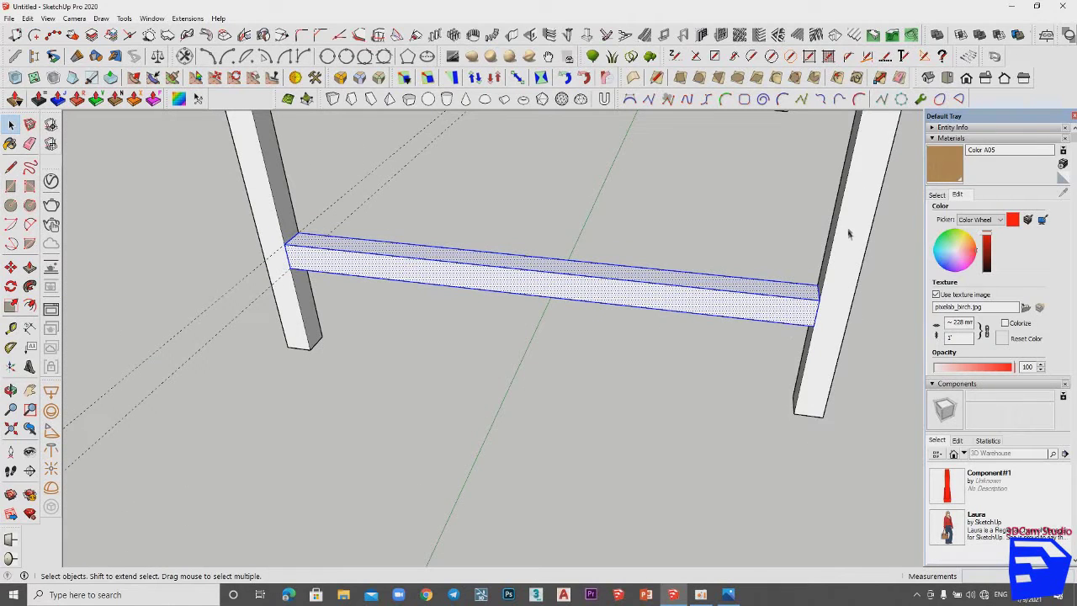
{"action": "left_click", "coordinate": [848, 235]}
{"action": "left_click", "coordinate": [793, 304]}
{"action": "mouse_move", "coordinate": [664, 313]}
{"action": "middle_mouse_down"}
{"action": "mouse_move", "coordinate": [678, 291]}
{"action": "mouse_move", "coordinate": [514, 293]}
{"action": "mouse_move", "coordinate": [550, 286]}
{"action": "middle_mouse_up"}
Step: Make the lower stretcher a group
{"action": "right_click", "coordinate": [531, 281]}
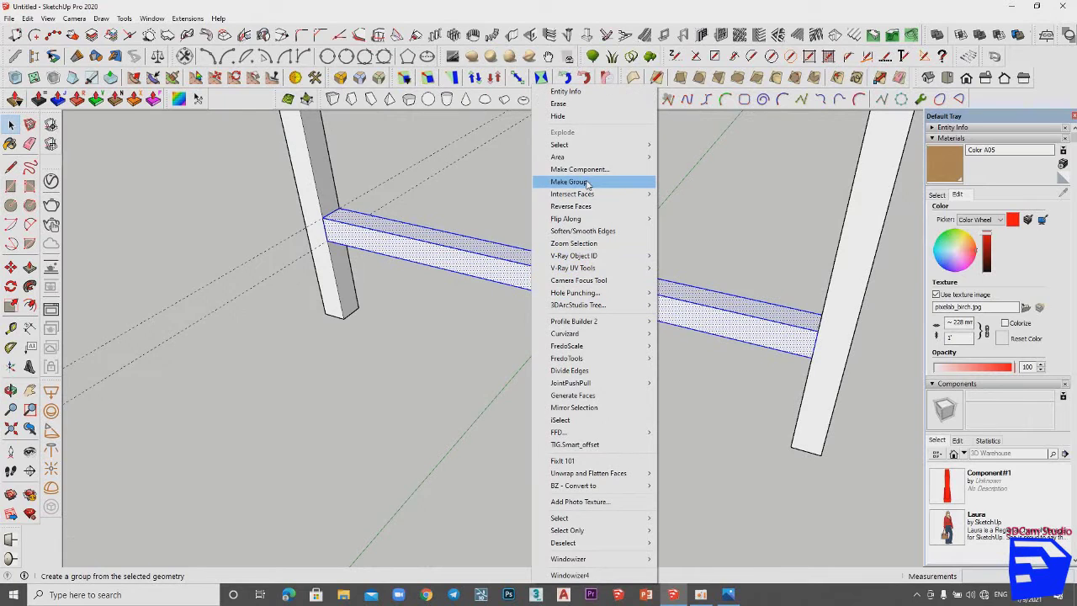
{"action": "left_click", "coordinate": [583, 184]}
{"action": "mouse_move", "coordinate": [512, 266]}
{"action": "middle_mouse_down"}
{"action": "mouse_move", "coordinate": [401, 281]}
{"action": "mouse_move", "coordinate": [92, 286]}
{"action": "mouse_move", "coordinate": [543, 256]}
{"action": "mouse_move", "coordinate": [312, 269]}
{"action": "middle_mouse_up"}
{"action": "scroll", "coordinate": [571, 221], "scroll_direction": "up", "scroll_amount": 3}
Step: Move the stretcher group to sit between the other pair of posts
{"action": "key", "text": "m"}
{"action": "left_click", "coordinate": [520, 182]}
{"action": "mouse_move", "coordinate": [589, 188]}
{"action": "middle_mouse_down"}
{"action": "mouse_move", "coordinate": [762, 264]}
{"action": "mouse_move", "coordinate": [458, 175]}
{"action": "mouse_move", "coordinate": [618, 273]}
{"action": "middle_mouse_up"}
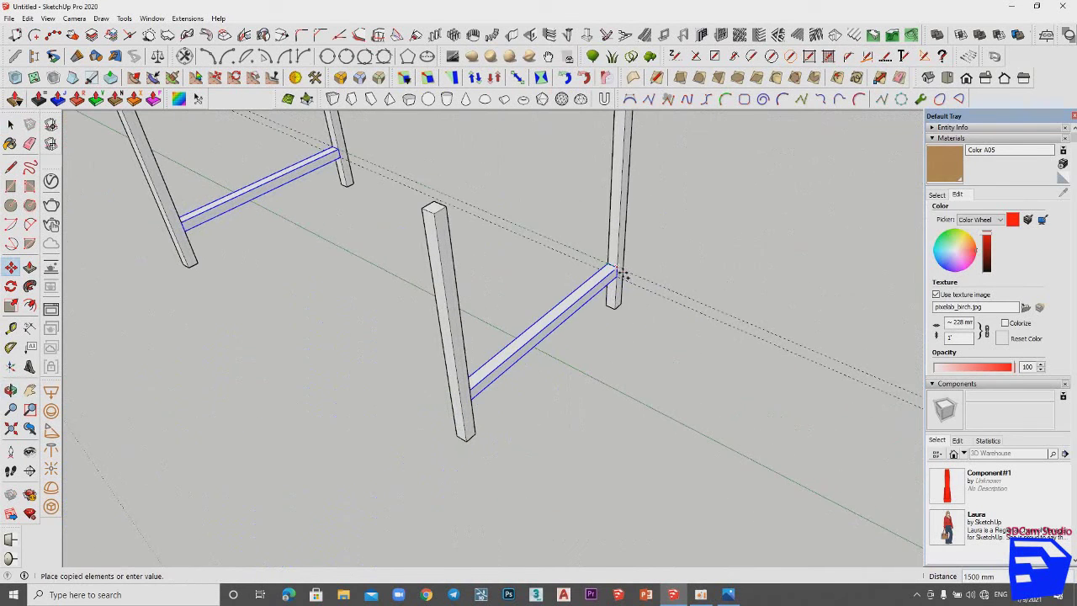
{"action": "left_click", "coordinate": [618, 271]}
{"action": "key", "text": "space"}
{"action": "scroll", "coordinate": [537, 248], "scroll_direction": "down", "scroll_amount": 3}
{"action": "left_click_drag", "start_coordinate": [766, 271], "coordinate": [589, 362]}
{"action": "mouse_move", "coordinate": [588, 362]}
{"action": "middle_mouse_down"}
{"action": "mouse_move", "coordinate": [660, 340]}
{"action": "mouse_move", "coordinate": [728, 342]}
{"action": "middle_mouse_up"}
{"action": "scroll", "coordinate": [589, 319], "scroll_direction": "up", "scroll_amount": 5}
Step: Copy the stretcher to the second leg frame
{"action": "left_click", "coordinate": [535, 312]}
{"action": "key", "text": "m"}
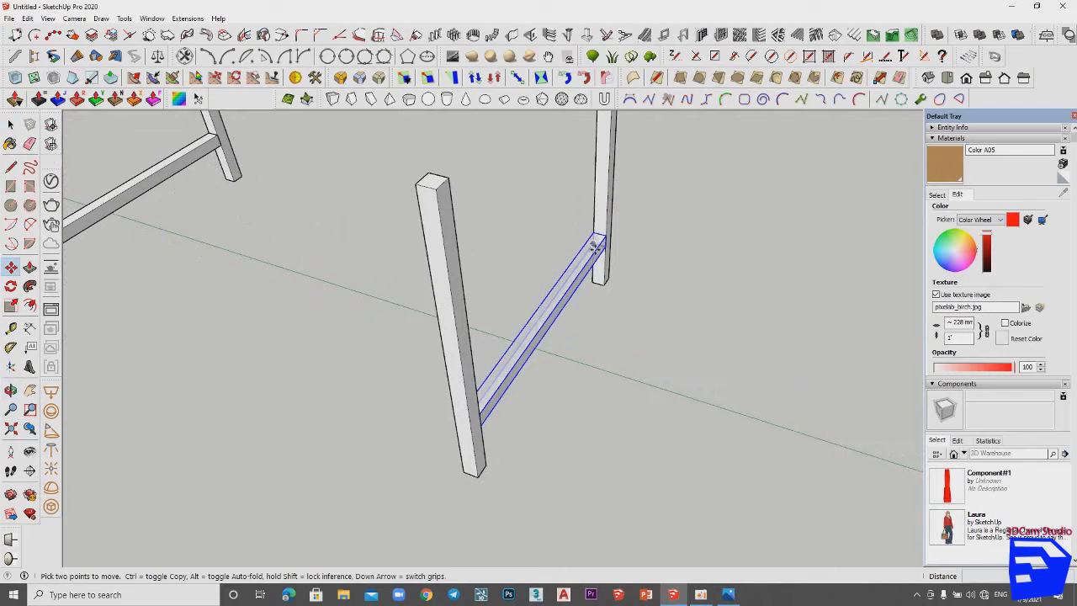
{"action": "key", "text": "ctrl"}
{"action": "left_click", "coordinate": [601, 239]}
{"action": "mouse_move", "coordinate": [620, 235]}
{"action": "middle_mouse_down"}
{"action": "mouse_move", "coordinate": [811, 219]}
{"action": "mouse_move", "coordinate": [637, 283]}
{"action": "mouse_move", "coordinate": [804, 312]}
{"action": "middle_mouse_up"}
{"action": "left_click", "coordinate": [812, 219]}
{"action": "key", "text": "space"}
Step: Orbit and zoom around to inspect both matching leg frames and the single post
{"action": "scroll", "coordinate": [422, 214], "scroll_direction": "up", "scroll_amount": 5}
{"action": "scroll", "coordinate": [348, 266], "scroll_direction": "down", "scroll_amount": 5}
{"action": "middle_click_drag", "start_coordinate": [348, 266], "coordinate": [471, 211]}
{"action": "scroll", "coordinate": [505, 166], "scroll_direction": "up", "scroll_amount": 3}
{"action": "scroll", "coordinate": [506, 166], "scroll_direction": "up", "scroll_amount": 3}
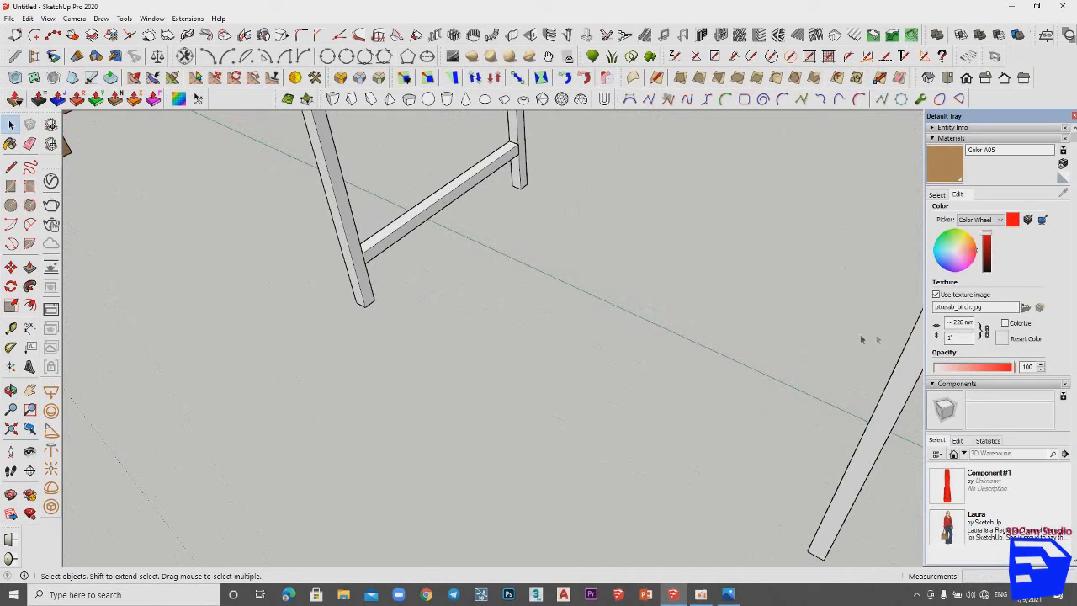
{"action": "scroll", "coordinate": [861, 339], "scroll_direction": "down", "scroll_amount": 3}
{"action": "middle_click_drag", "start_coordinate": [548, 281], "coordinate": [721, 244]}
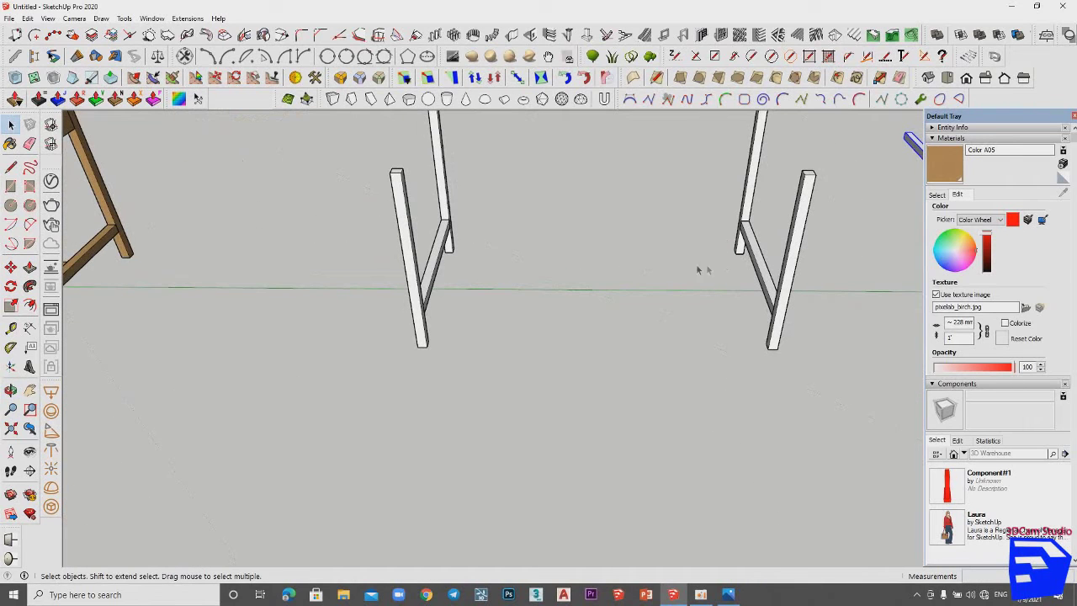
{"action": "scroll", "coordinate": [698, 270], "scroll_direction": "down", "scroll_amount": 3}
{"action": "mouse_move", "coordinate": [632, 272]}
{"action": "middle_mouse_down"}
{"action": "mouse_move", "coordinate": [493, 283]}
{"action": "mouse_move", "coordinate": [517, 402]}
{"action": "mouse_move", "coordinate": [592, 381]}
{"action": "middle_mouse_up"}
{"action": "scroll", "coordinate": [517, 402], "scroll_direction": "up", "scroll_amount": 3}
{"action": "scroll", "coordinate": [524, 409], "scroll_direction": "up", "scroll_amount": 3}
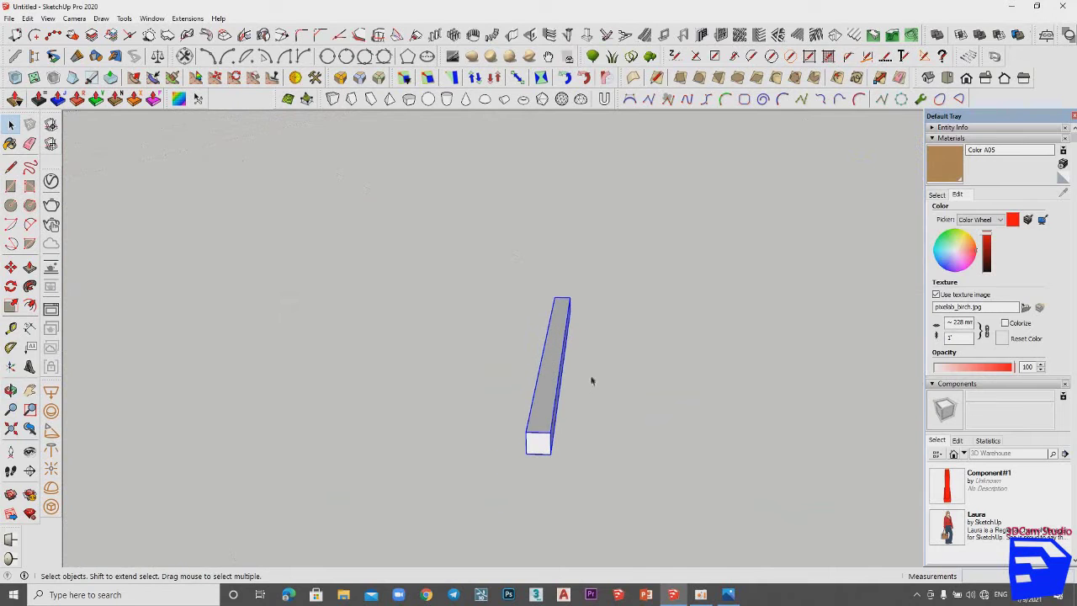
{"action": "scroll", "coordinate": [545, 386], "scroll_direction": "down", "scroll_amount": 2}
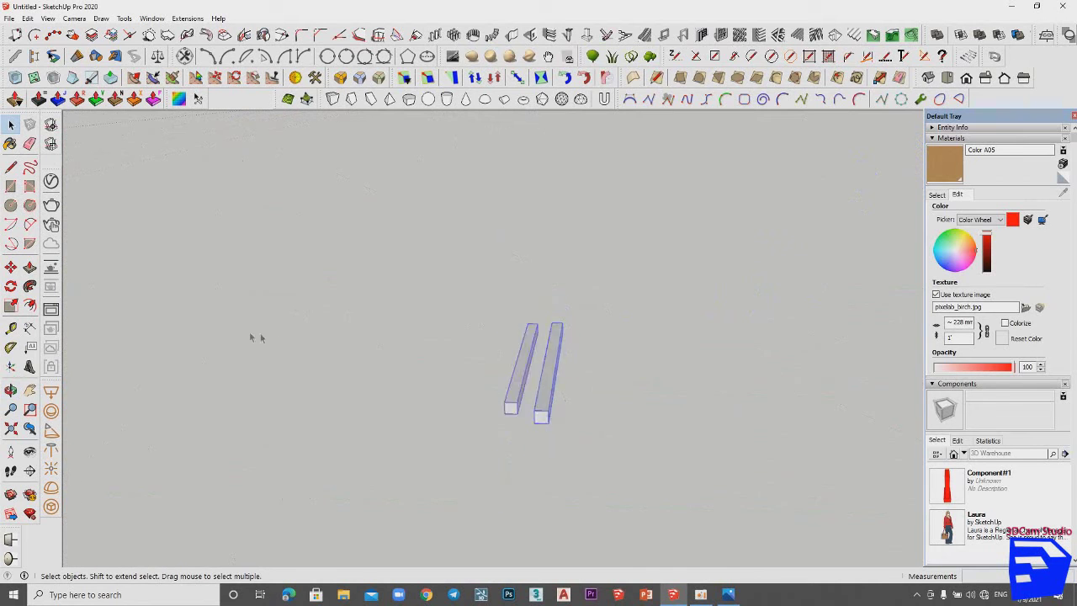
{"action": "mouse_move", "coordinate": [464, 393]}
{"action": "middle_mouse_down"}
{"action": "mouse_move", "coordinate": [473, 381]}
{"action": "mouse_move", "coordinate": [636, 344]}
{"action": "mouse_move", "coordinate": [401, 336]}
{"action": "middle_mouse_up"}
{"action": "scroll", "coordinate": [372, 281], "scroll_direction": "up", "scroll_amount": 3}
{"action": "scroll", "coordinate": [380, 269], "scroll_direction": "up", "scroll_amount": 3}
{"action": "middle_click_drag", "start_coordinate": [378, 268], "coordinate": [535, 359]}
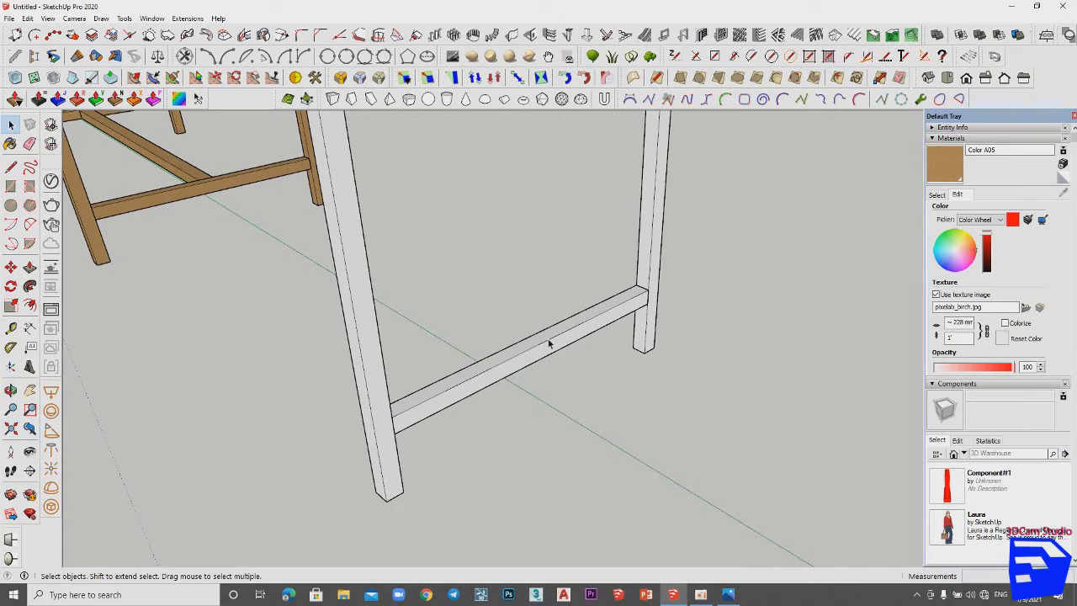
{"action": "scroll", "coordinate": [548, 325], "scroll_direction": "down", "scroll_amount": 3}
{"action": "middle_click_drag", "start_coordinate": [494, 380], "coordinate": [514, 328]}
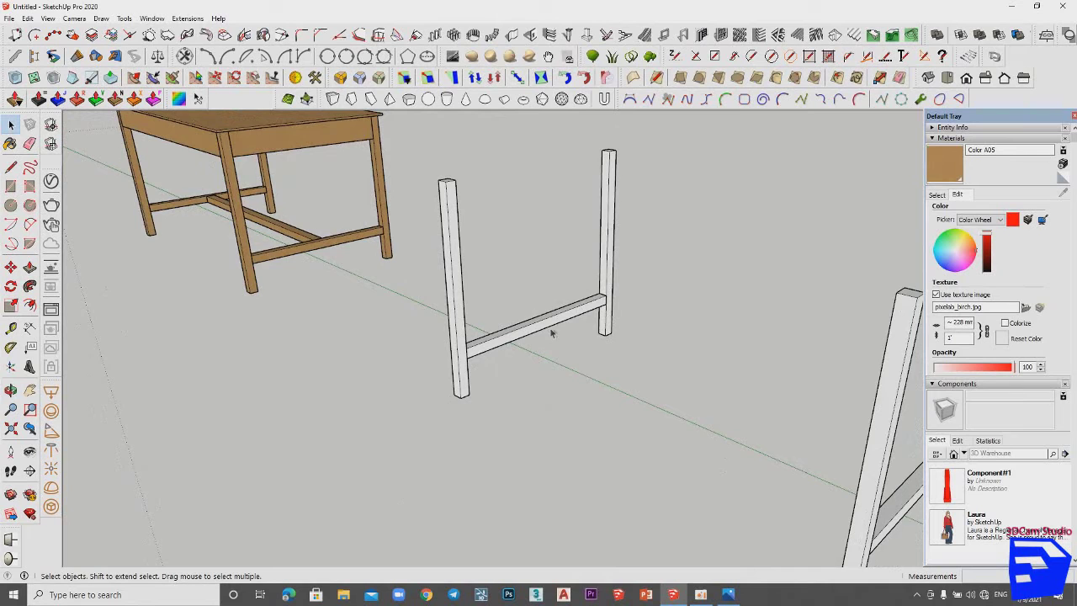
{"action": "scroll", "coordinate": [561, 331], "scroll_direction": "down", "scroll_amount": 3}
{"action": "mouse_move", "coordinate": [776, 377]}
{"action": "middle_mouse_down"}
{"action": "mouse_move", "coordinate": [365, 397]}
{"action": "mouse_move", "coordinate": [598, 396]}
{"action": "mouse_move", "coordinate": [566, 320]}
{"action": "middle_mouse_up"}
{"action": "mouse_move", "coordinate": [553, 355]}
{"action": "middle_mouse_down"}
{"action": "mouse_move", "coordinate": [550, 370]}
{"action": "mouse_move", "coordinate": [677, 364]}
{"action": "middle_mouse_up"}
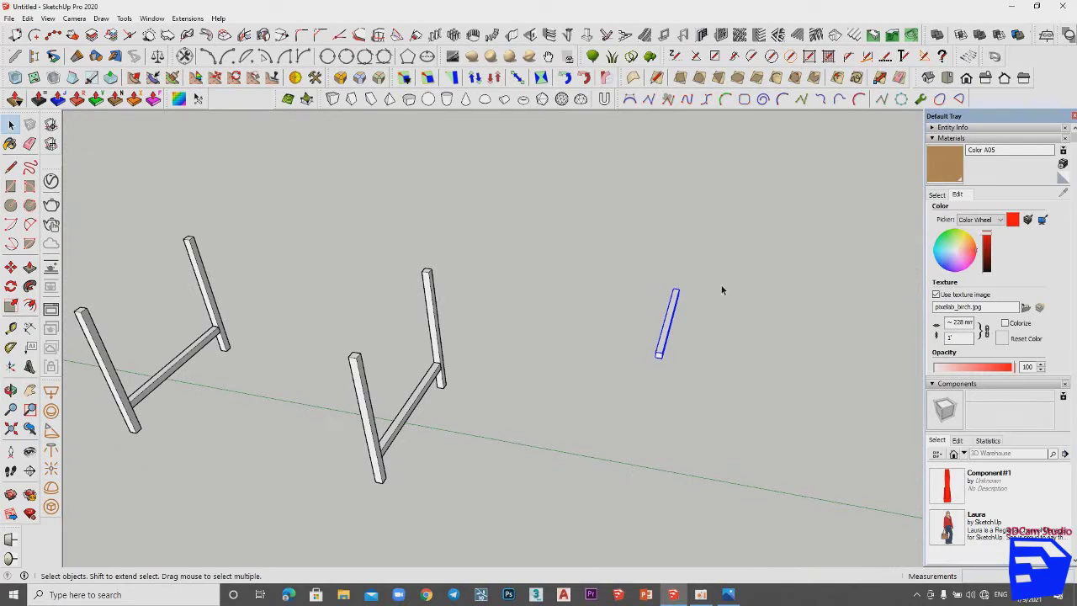
Step: Rotate the spare post 90° about its base so it lies flat beside the leg frames
{"action": "left_click", "coordinate": [11, 286]}
{"action": "scroll", "coordinate": [673, 304], "scroll_direction": "up", "scroll_amount": 2}
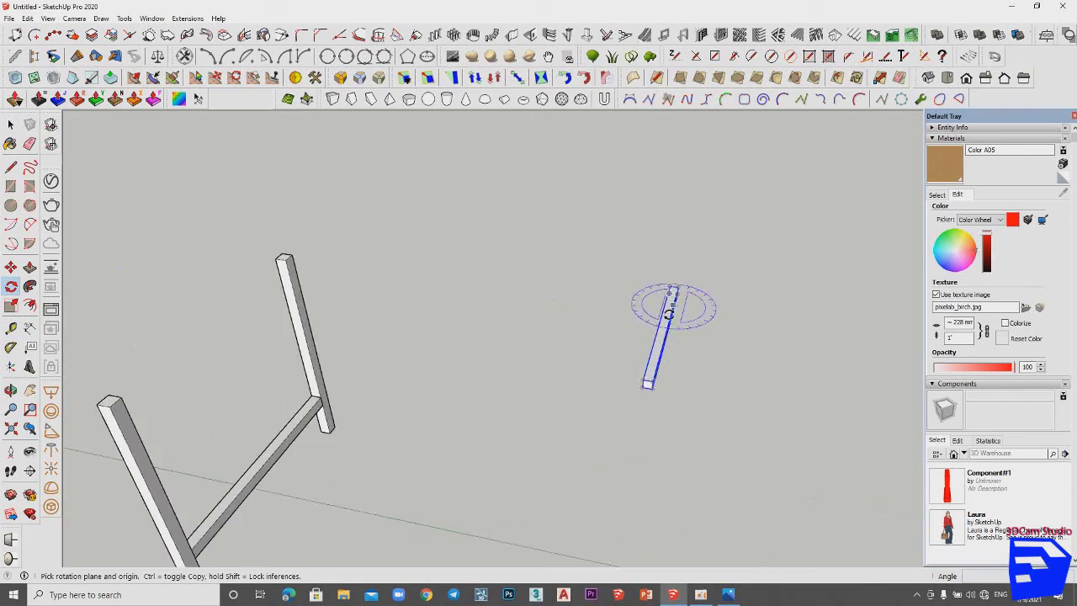
{"action": "scroll", "coordinate": [673, 304], "scroll_direction": "up", "scroll_amount": 2}
{"action": "mouse_move", "coordinate": [633, 418]}
{"action": "left_mouse_down"}
{"action": "mouse_move", "coordinate": [687, 288]}
{"action": "mouse_move", "coordinate": [697, 210]}
{"action": "left_mouse_up"}
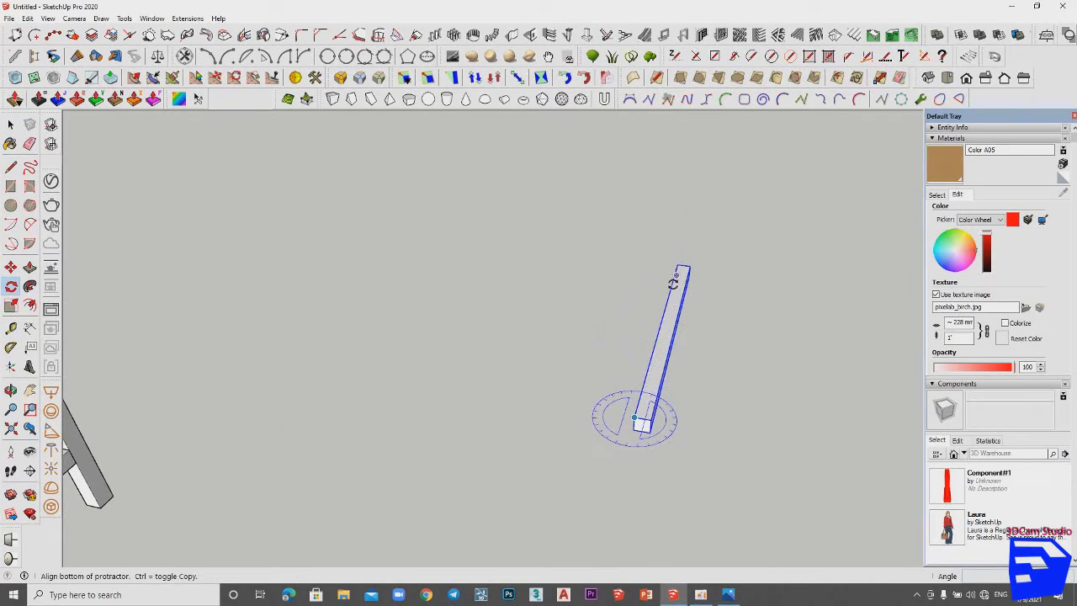
{"action": "left_click", "coordinate": [696, 195]}
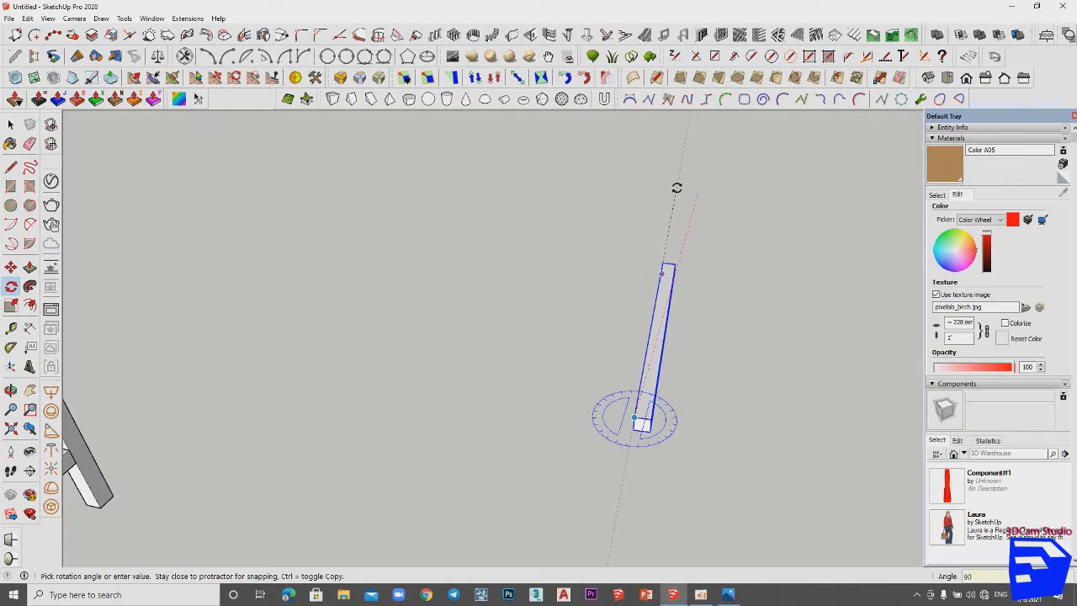
{"action": "key", "text": "Return"}
{"action": "mouse_move", "coordinate": [661, 204]}
{"action": "middle_mouse_down"}
{"action": "mouse_move", "coordinate": [560, 336]}
{"action": "mouse_move", "coordinate": [583, 364]}
{"action": "middle_mouse_up"}
{"action": "key", "text": "space"}
{"action": "scroll", "coordinate": [583, 365], "scroll_direction": "up", "scroll_amount": 2}
{"action": "scroll", "coordinate": [704, 372], "scroll_direction": "up", "scroll_amount": 4}
{"action": "scroll", "coordinate": [718, 371], "scroll_direction": "up", "scroll_amount": 1}
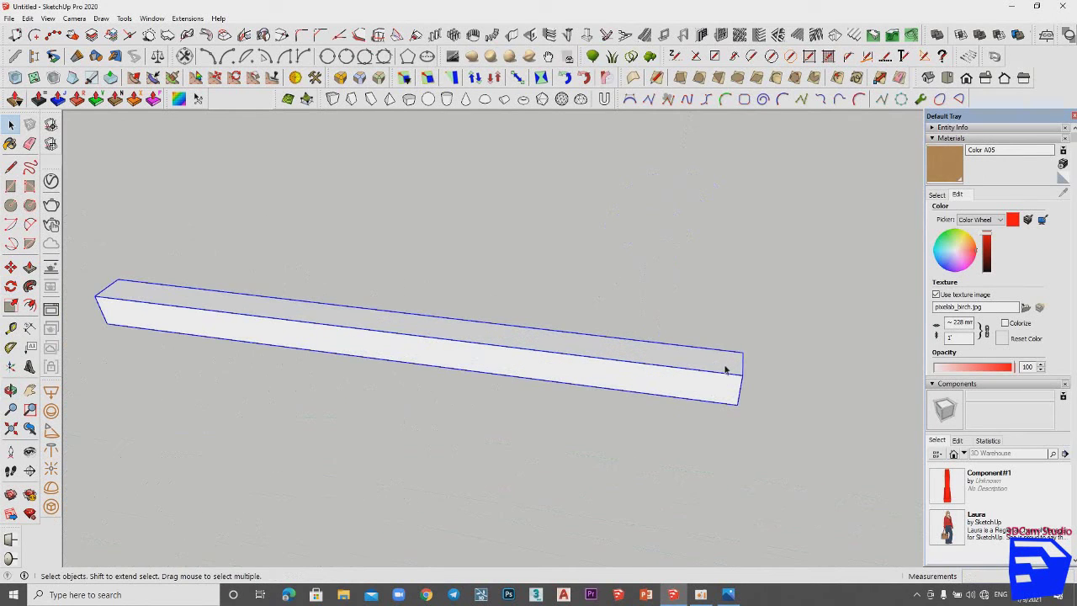
{"action": "key", "text": "m"}
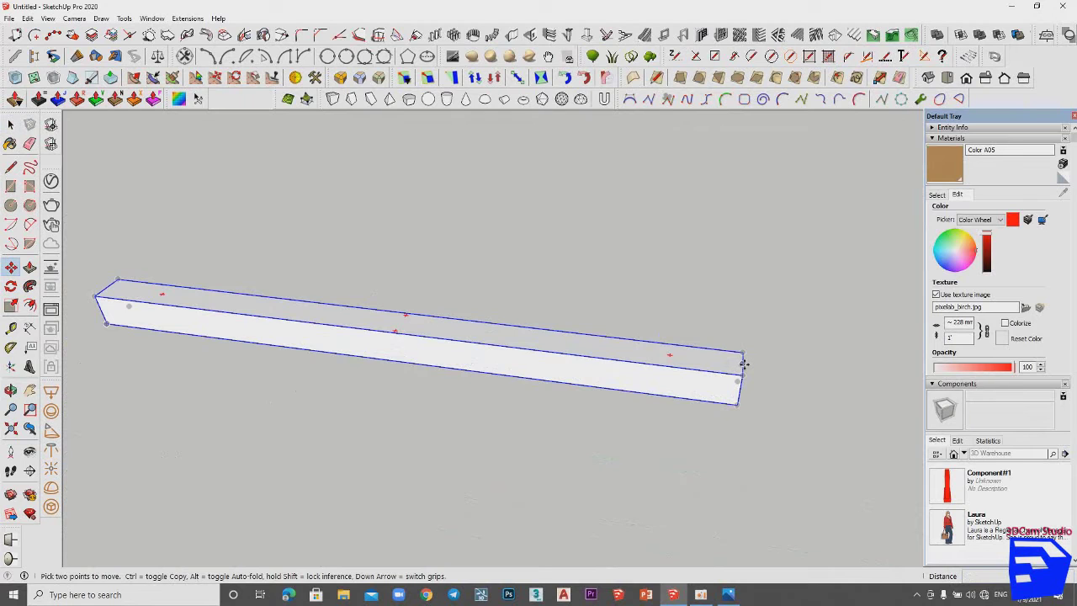
Step: Move the flattened post so its end sits at the leg's midpoint
{"action": "left_click", "coordinate": [743, 363]}
{"action": "scroll", "coordinate": [745, 372], "scroll_direction": "down", "scroll_amount": 3}
{"action": "key", "text": "ctrl"}
{"action": "mouse_move", "coordinate": [745, 373]}
{"action": "middle_mouse_down"}
{"action": "mouse_move", "coordinate": [648, 283]}
{"action": "mouse_move", "coordinate": [839, 293]}
{"action": "mouse_move", "coordinate": [591, 346]}
{"action": "middle_mouse_up"}
{"action": "key", "text": "ctrl"}
{"action": "left_click", "coordinate": [481, 375]}
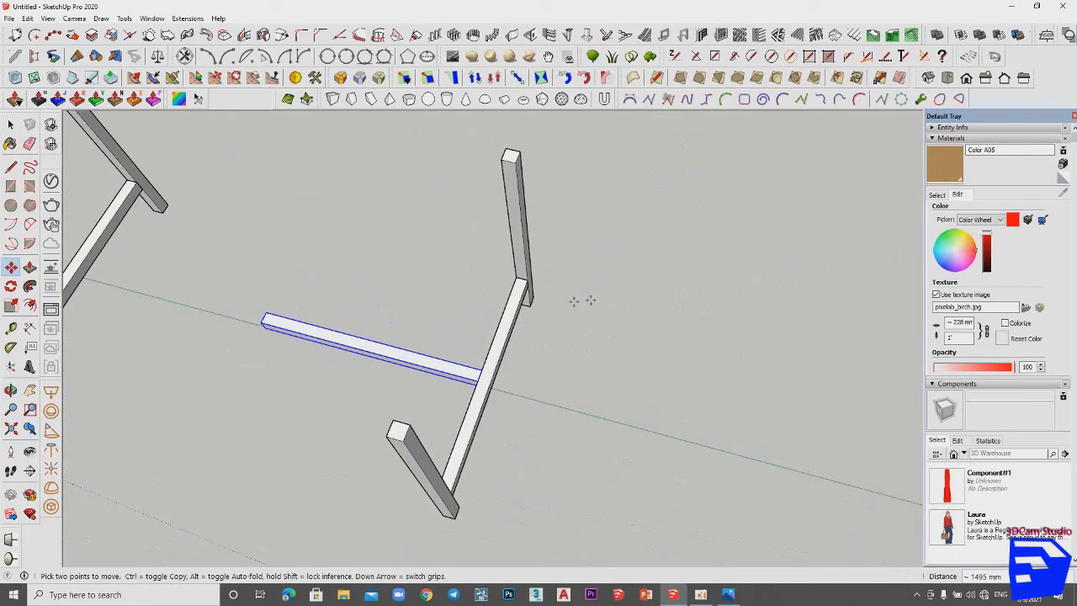
{"action": "mouse_move", "coordinate": [577, 301]}
{"action": "middle_mouse_down"}
{"action": "mouse_move", "coordinate": [577, 317]}
{"action": "mouse_move", "coordinate": [821, 311]}
{"action": "middle_mouse_up"}
{"action": "key", "text": "space"}
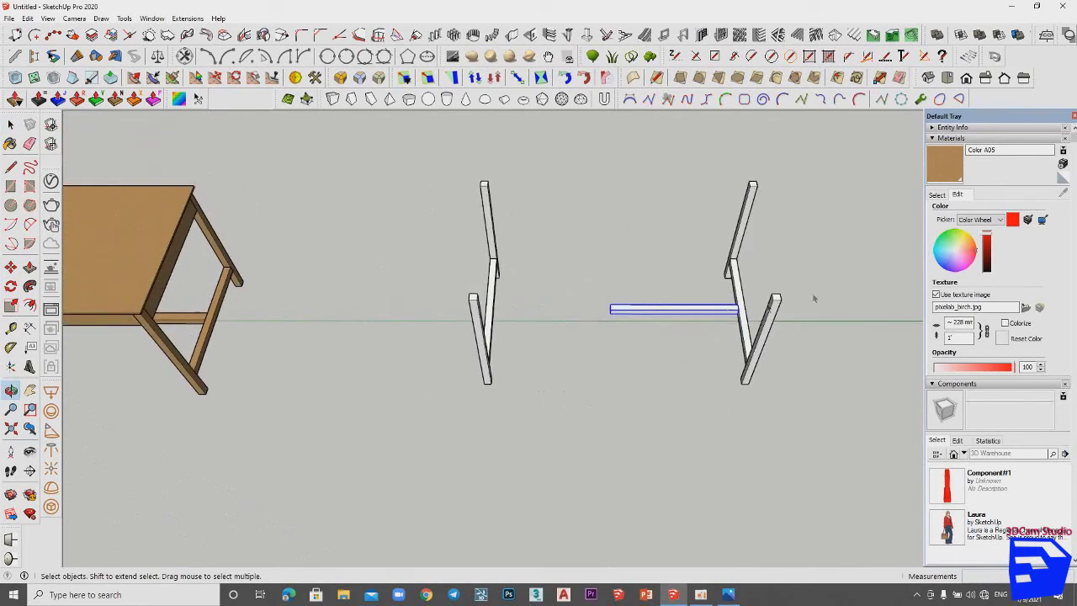
{"action": "scroll", "coordinate": [692, 320], "scroll_direction": "up", "scroll_amount": 5}
{"action": "scroll", "coordinate": [673, 319], "scroll_direction": "up", "scroll_amount": 3}
Step: Inside the stretcher's group, Push/Pull its end face out to the far leg frame
{"action": "mouse_move", "coordinate": [673, 320]}
{"action": "middle_mouse_down"}
{"action": "mouse_move", "coordinate": [712, 271]}
{"action": "mouse_move", "coordinate": [815, 245]}
{"action": "middle_mouse_up"}
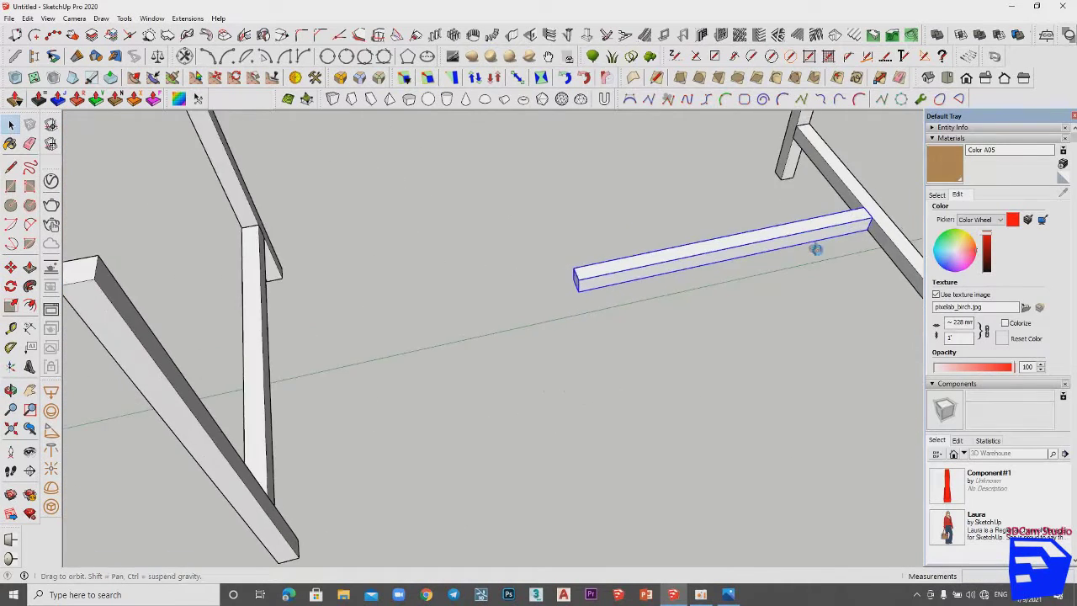
{"action": "scroll", "coordinate": [583, 276], "scroll_direction": "up", "scroll_amount": 3}
{"action": "scroll", "coordinate": [577, 305], "scroll_direction": "up", "scroll_amount": 3}
{"action": "mouse_move", "coordinate": [577, 305]}
{"action": "middle_mouse_down"}
{"action": "mouse_move", "coordinate": [762, 252]}
{"action": "mouse_move", "coordinate": [631, 312]}
{"action": "middle_mouse_up"}
{"action": "scroll", "coordinate": [631, 312], "scroll_direction": "up", "scroll_amount": 1}
{"action": "double_click", "coordinate": [554, 304]}
{"action": "left_click", "coordinate": [541, 308]}
{"action": "key", "text": "p"}
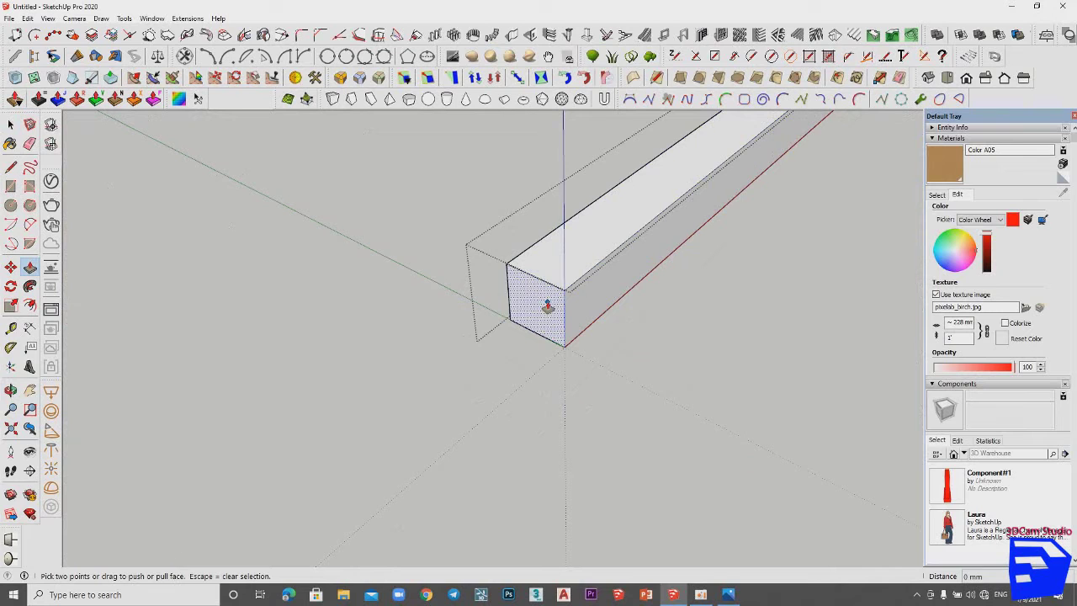
{"action": "left_click", "coordinate": [548, 305]}
{"action": "scroll", "coordinate": [421, 361], "scroll_direction": "down", "scroll_amount": 2}
{"action": "scroll", "coordinate": [354, 387], "scroll_direction": "down", "scroll_amount": 2}
{"action": "scroll", "coordinate": [284, 412], "scroll_direction": "down", "scroll_amount": 1}
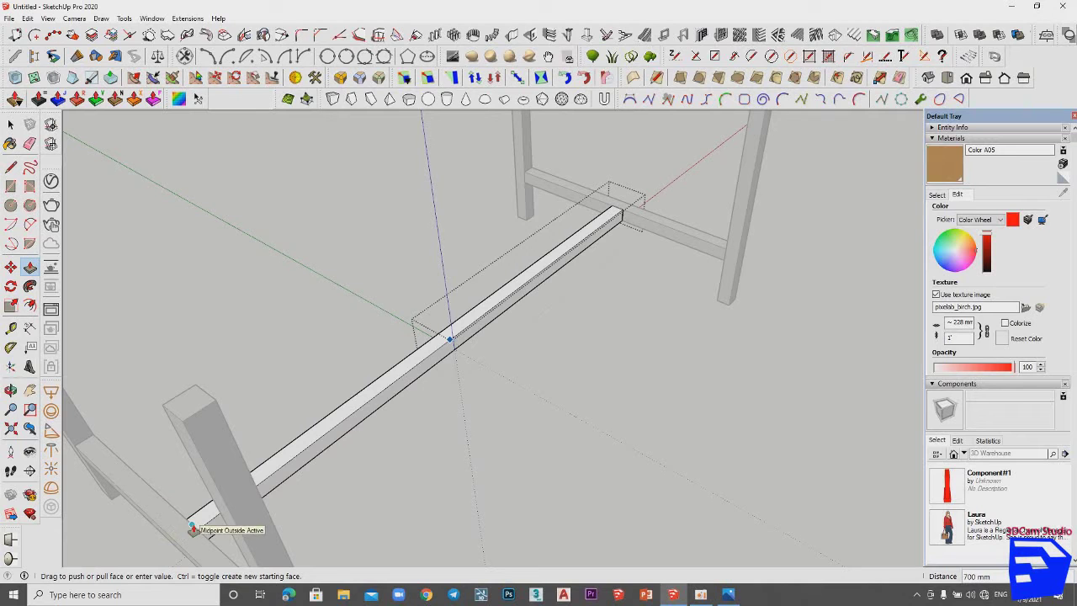
{"action": "left_click", "coordinate": [192, 527]}
{"action": "key", "text": "space"}
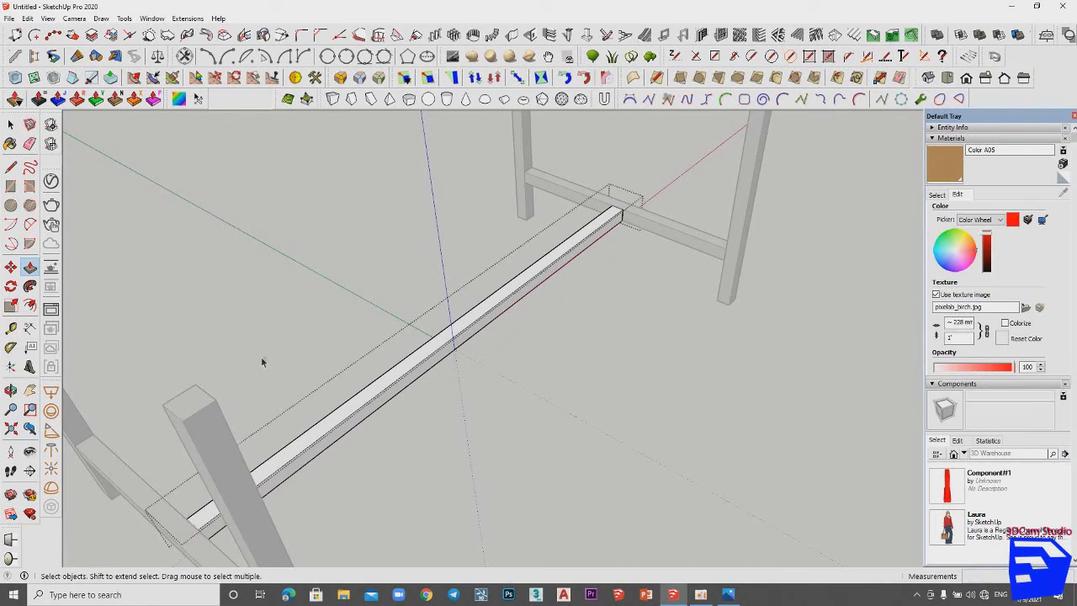
Step: Compare the model with the table reference drawing in Photos
{"action": "mouse_move", "coordinate": [265, 334]}
{"action": "middle_mouse_down"}
{"action": "mouse_move", "coordinate": [228, 329]}
{"action": "mouse_move", "coordinate": [420, 177]}
{"action": "mouse_move", "coordinate": [533, 202]}
{"action": "mouse_move", "coordinate": [329, 272]}
{"action": "mouse_move", "coordinate": [389, 255]}
{"action": "mouse_move", "coordinate": [303, 304]}
{"action": "middle_mouse_up"}
{"action": "scroll", "coordinate": [320, 281], "scroll_direction": "up", "scroll_amount": 3}
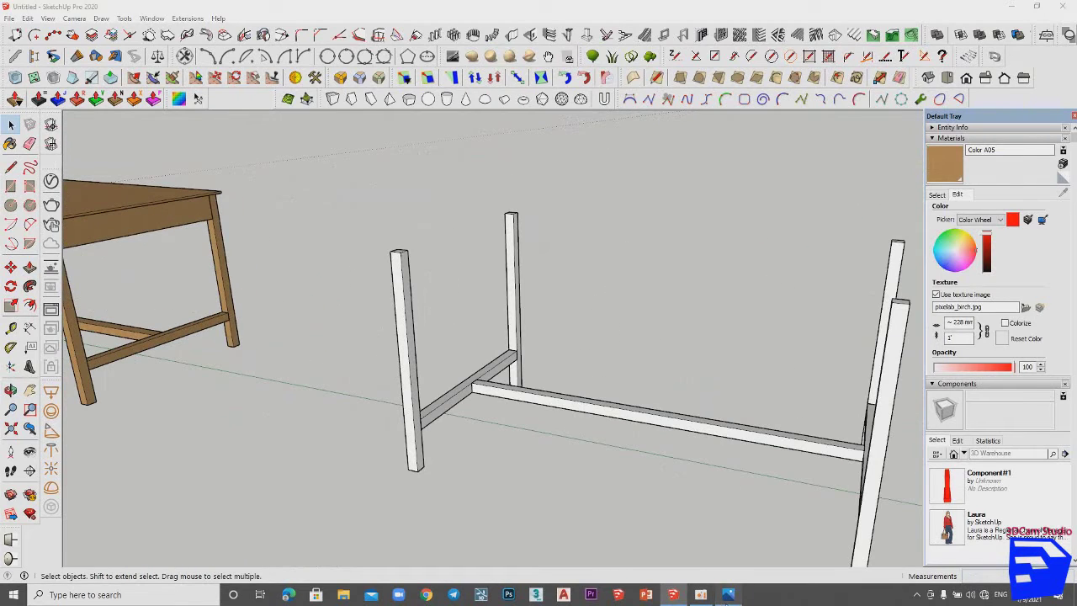
{"action": "left_click", "coordinate": [729, 594]}
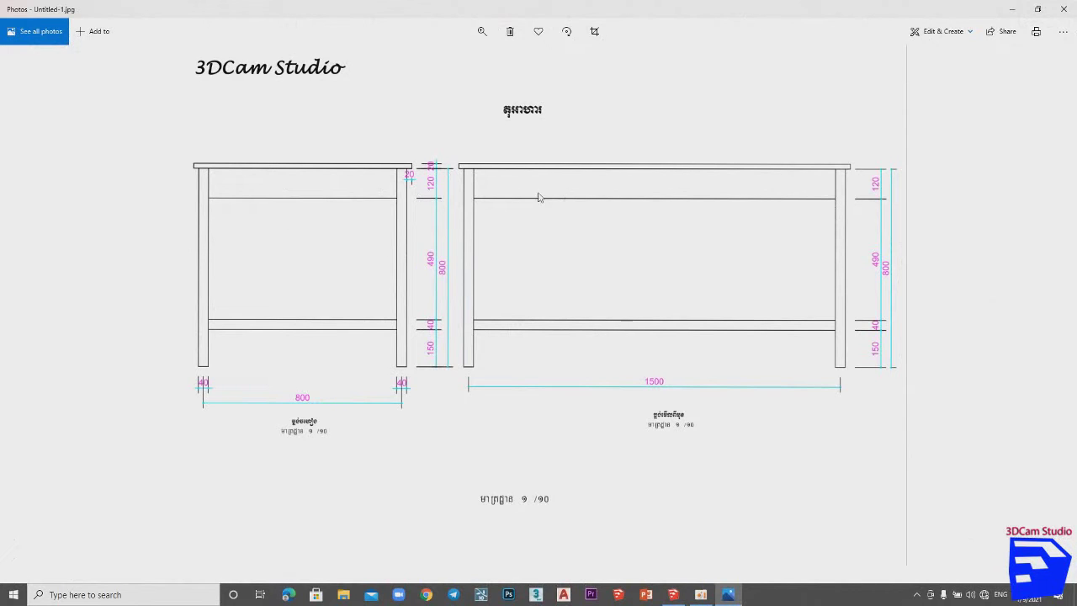
{"action": "left_click", "coordinate": [1012, 9]}
{"action": "middle_click_drag", "start_coordinate": [476, 197], "coordinate": [535, 281]}
{"action": "scroll", "coordinate": [447, 303], "scroll_direction": "up", "scroll_amount": 3}
{"action": "mouse_move", "coordinate": [446, 303]}
{"action": "middle_mouse_down"}
{"action": "mouse_move", "coordinate": [253, 312]}
{"action": "mouse_move", "coordinate": [301, 269]}
{"action": "middle_mouse_up"}
{"action": "scroll", "coordinate": [278, 288], "scroll_direction": "up", "scroll_amount": 3}
{"action": "scroll", "coordinate": [368, 280], "scroll_direction": "down", "scroll_amount": 3}
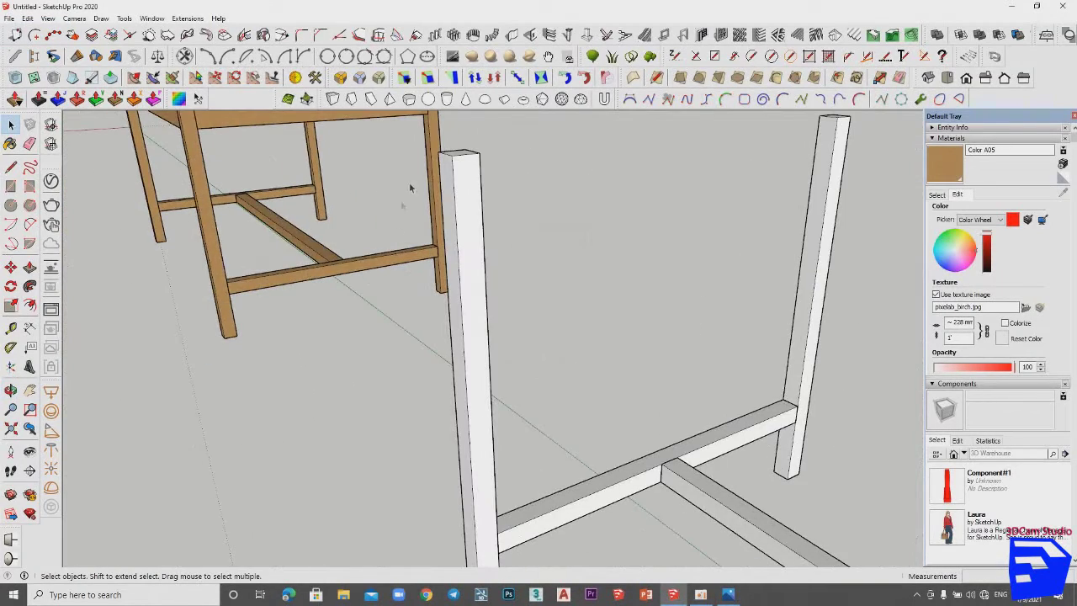
Step: Add Tape Measure guide lines on the post, including one below its top edge
{"action": "scroll", "coordinate": [469, 171], "scroll_direction": "up", "scroll_amount": 3}
{"action": "scroll", "coordinate": [427, 182], "scroll_direction": "up", "scroll_amount": 2}
{"action": "mouse_move", "coordinate": [427, 183]}
{"action": "middle_mouse_down"}
{"action": "mouse_move", "coordinate": [350, 200]}
{"action": "mouse_move", "coordinate": [493, 149]}
{"action": "mouse_move", "coordinate": [768, 163]}
{"action": "mouse_move", "coordinate": [618, 241]}
{"action": "mouse_move", "coordinate": [576, 359]}
{"action": "middle_mouse_up"}
{"action": "scroll", "coordinate": [576, 359], "scroll_direction": "up", "scroll_amount": 2}
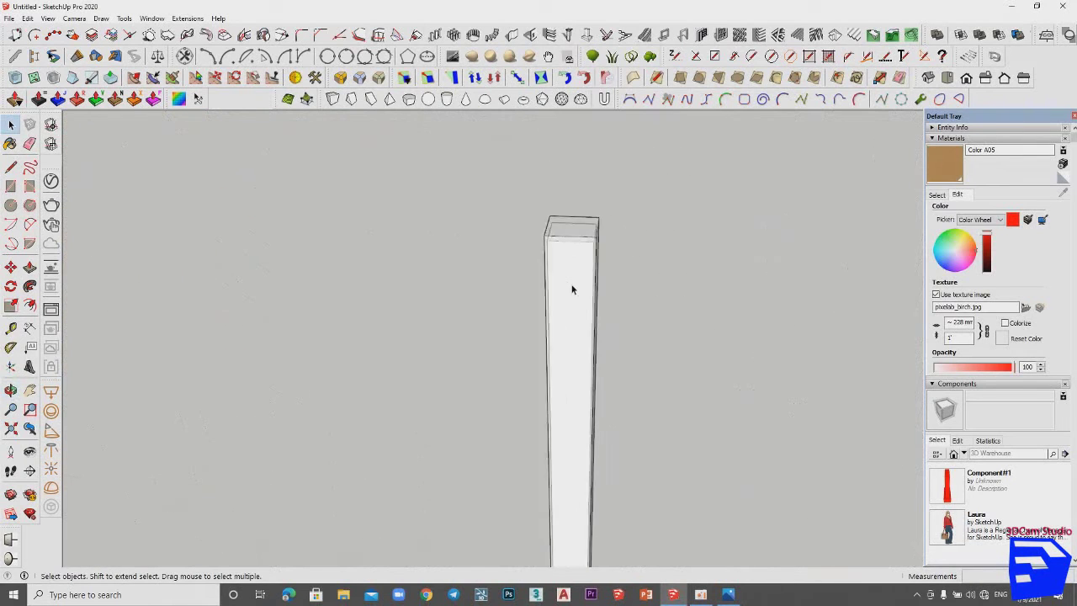
{"action": "scroll", "coordinate": [572, 288], "scroll_direction": "up", "scroll_amount": 2}
{"action": "middle_click_drag", "start_coordinate": [574, 305], "coordinate": [569, 219]}
{"action": "key", "text": "t"}
{"action": "left_click", "coordinate": [525, 281]}
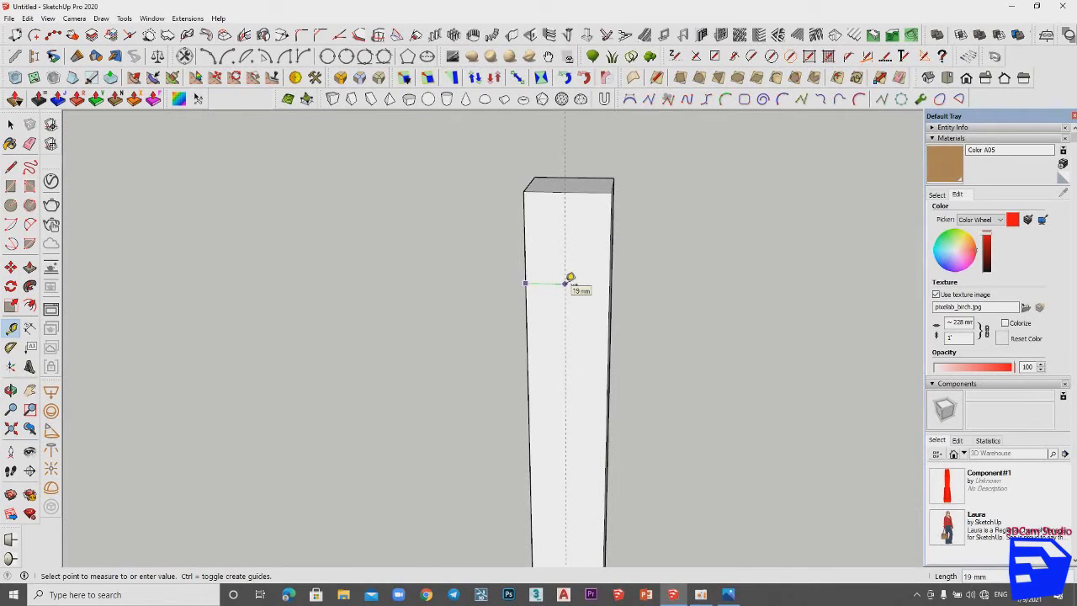
{"action": "key", "text": "Return"}
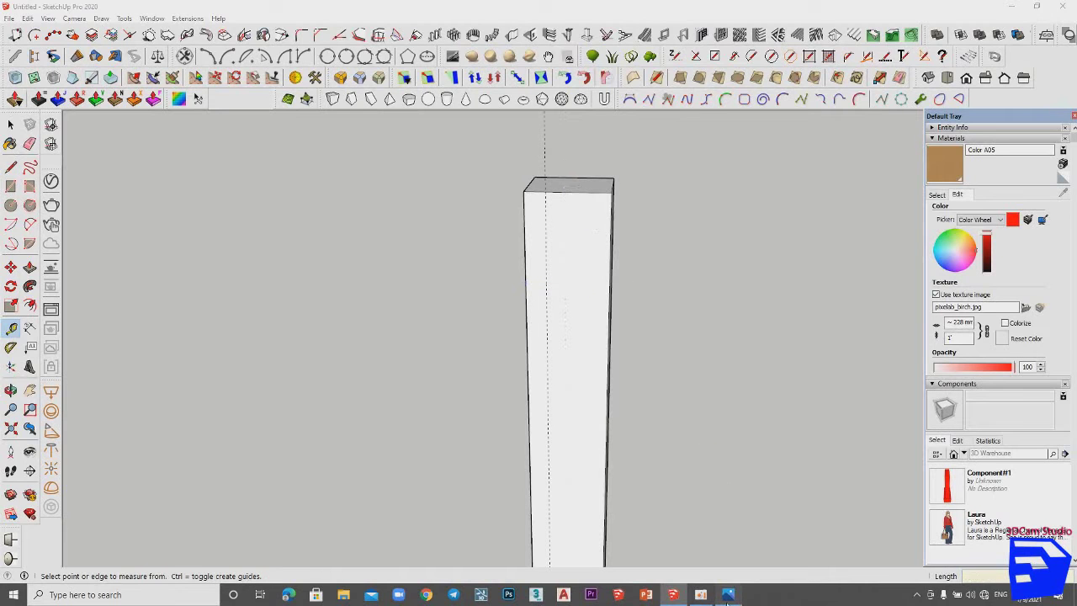
{"action": "left_click", "coordinate": [727, 599]}
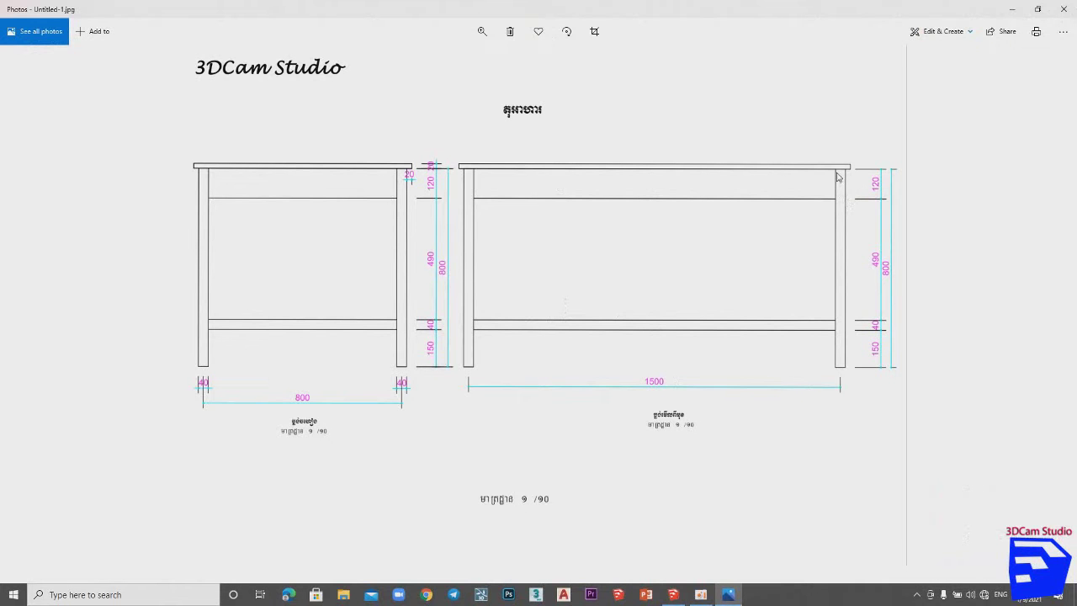
{"action": "left_click", "coordinate": [1009, 9]}
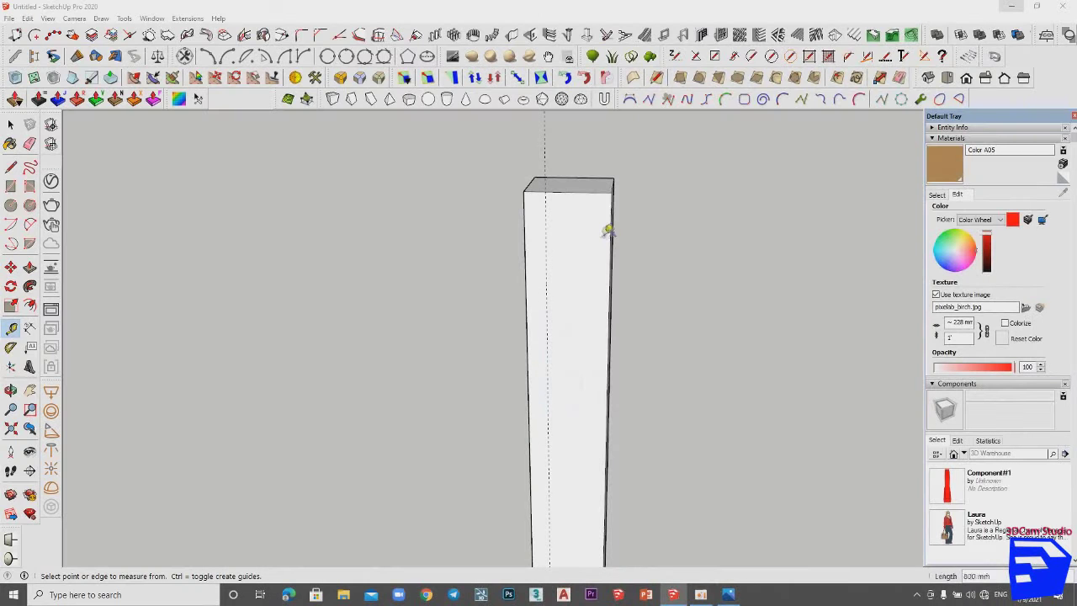
{"action": "left_click", "coordinate": [575, 191]}
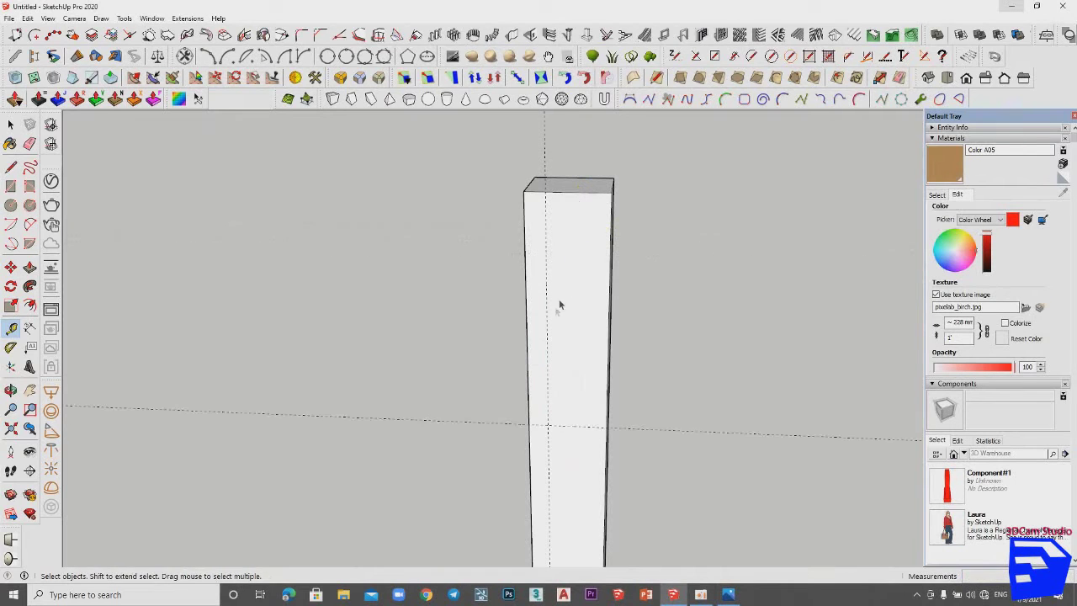
{"action": "key", "text": "space"}
{"action": "middle_click_drag", "start_coordinate": [564, 288], "coordinate": [565, 334]}
Step: Draw a rectangle from the post's top corner down to the guide line
{"action": "key", "text": "r"}
{"action": "left_click", "coordinate": [531, 228]}
{"action": "left_click", "coordinate": [547, 393]}
{"action": "key", "text": "space"}
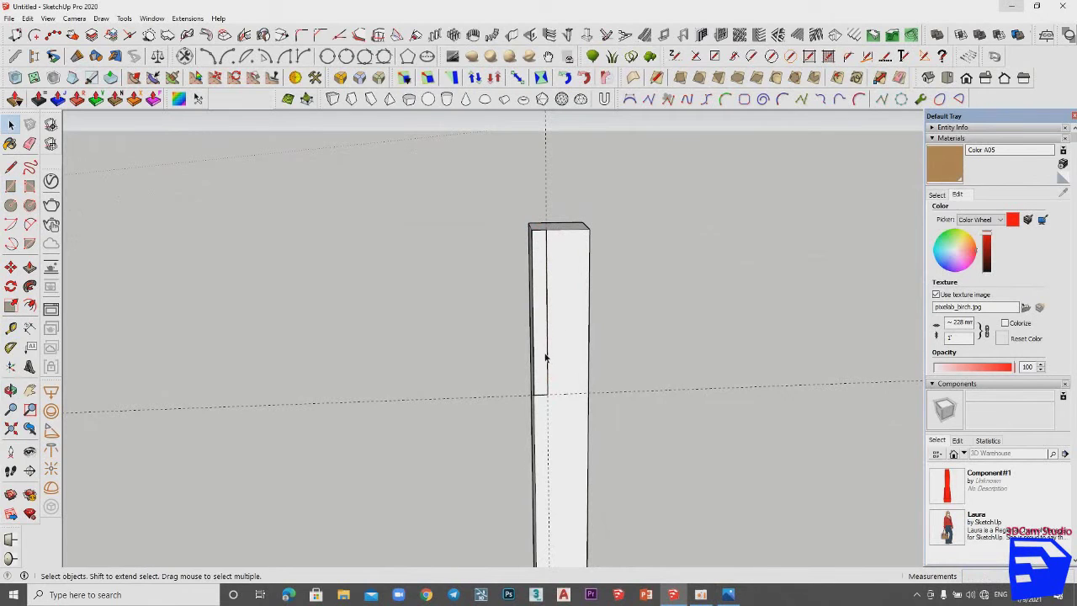
Step: Push/Pull the rectangle 760 mm across to the second post to form the apron board
{"action": "middle_click_drag", "start_coordinate": [535, 370], "coordinate": [610, 389]}
{"action": "key", "text": "p"}
{"action": "left_click", "coordinate": [544, 355]}
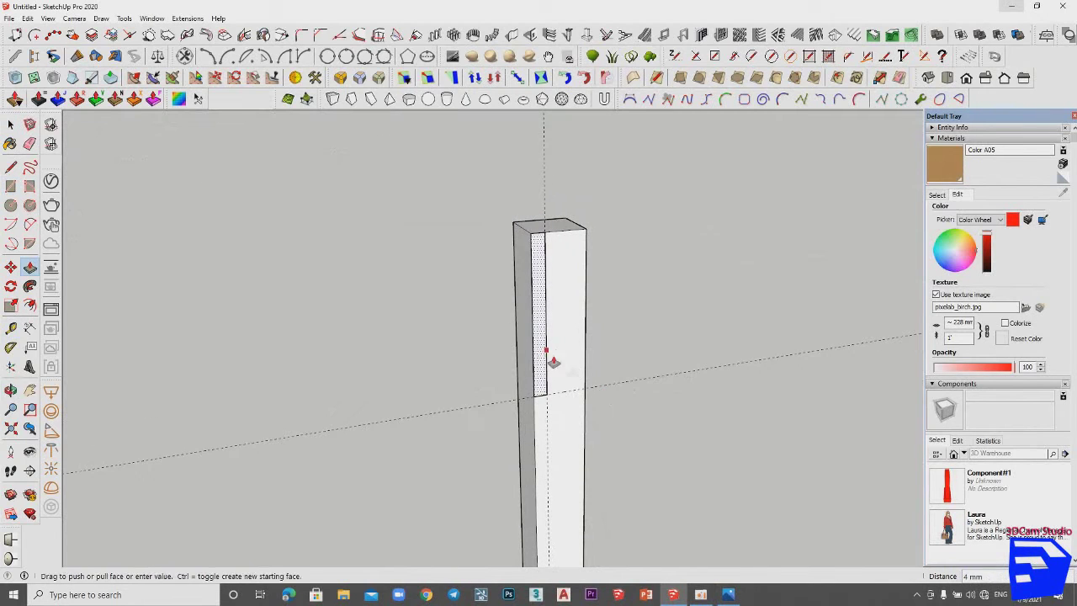
{"action": "middle_click_drag", "start_coordinate": [543, 356], "coordinate": [620, 418]}
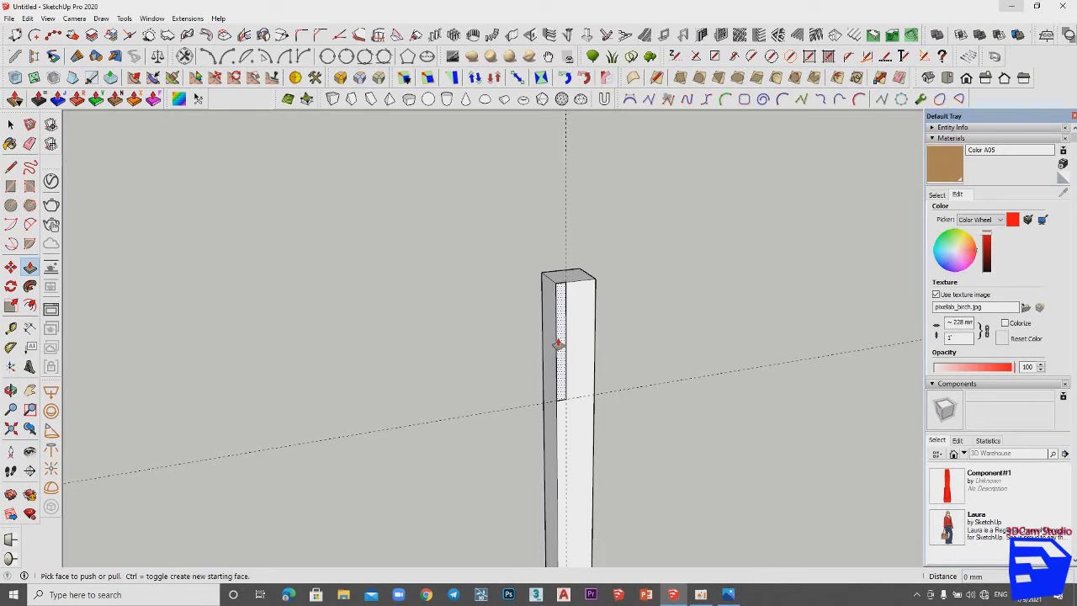
{"action": "left_click", "coordinate": [558, 345]}
{"action": "scroll", "coordinate": [639, 409], "scroll_direction": "down", "scroll_amount": 2}
{"action": "mouse_move", "coordinate": [624, 368]}
{"action": "middle_mouse_down"}
{"action": "mouse_move", "coordinate": [703, 408]}
{"action": "mouse_move", "coordinate": [764, 413]}
{"action": "middle_mouse_up"}
{"action": "left_click", "coordinate": [699, 396]}
{"action": "key", "text": "space"}
{"action": "left_click", "coordinate": [700, 378]}
{"action": "right_click", "coordinate": [704, 374]}
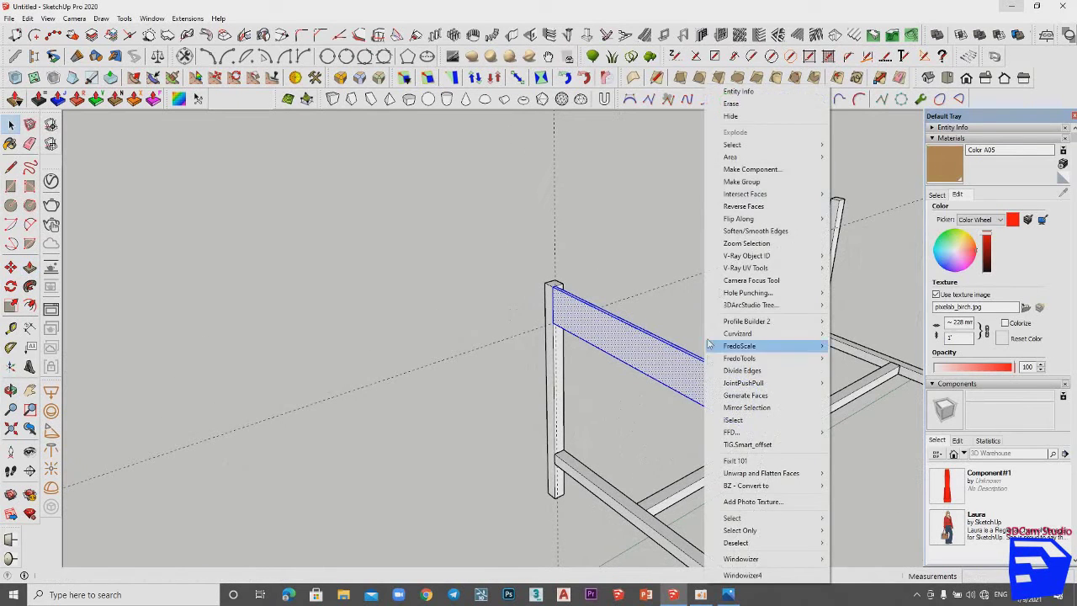
Step: Make the apron a group and copy it onto the opposite leg frame
{"action": "left_click", "coordinate": [732, 182]}
{"action": "middle_click_drag", "start_coordinate": [719, 362], "coordinate": [500, 294]}
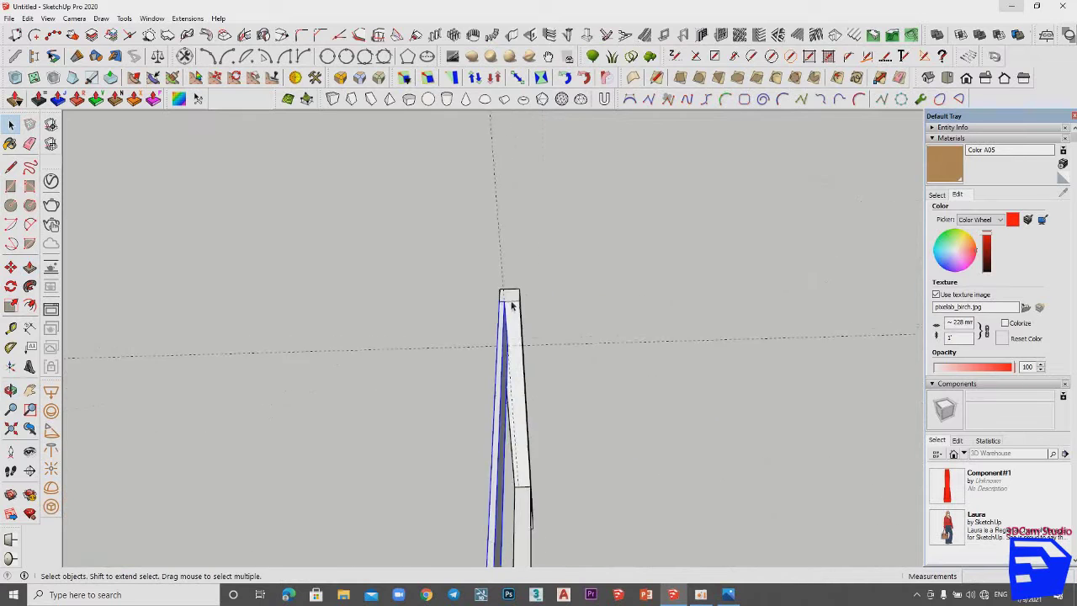
{"action": "key", "text": "m"}
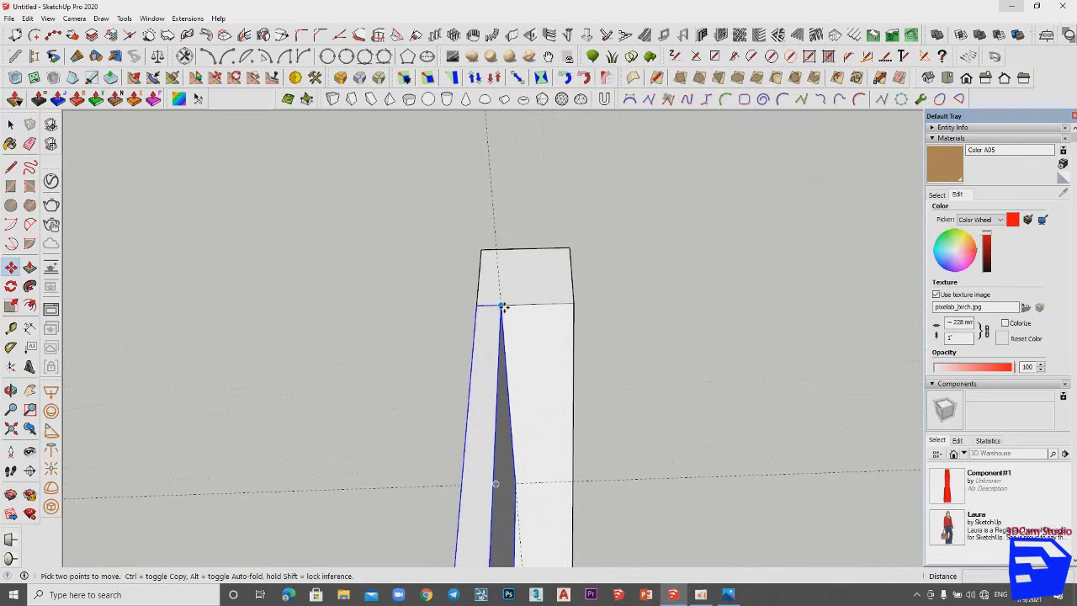
{"action": "left_click", "coordinate": [502, 304]}
{"action": "key", "text": "ctrl"}
{"action": "mouse_move", "coordinate": [709, 312]}
{"action": "middle_mouse_down"}
{"action": "mouse_move", "coordinate": [437, 355]}
{"action": "mouse_move", "coordinate": [493, 317]}
{"action": "middle_mouse_up"}
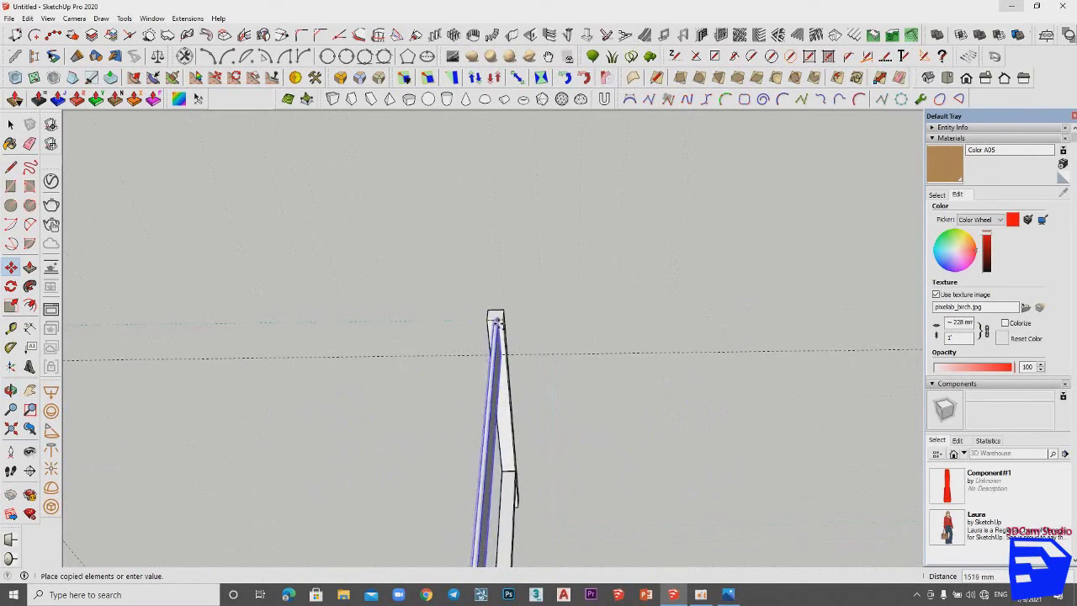
{"action": "left_click", "coordinate": [499, 320]}
{"action": "key", "text": "space"}
Step: View both frames and select the left frame's top apron
{"action": "middle_click_drag", "start_coordinate": [547, 331], "coordinate": [653, 363]}
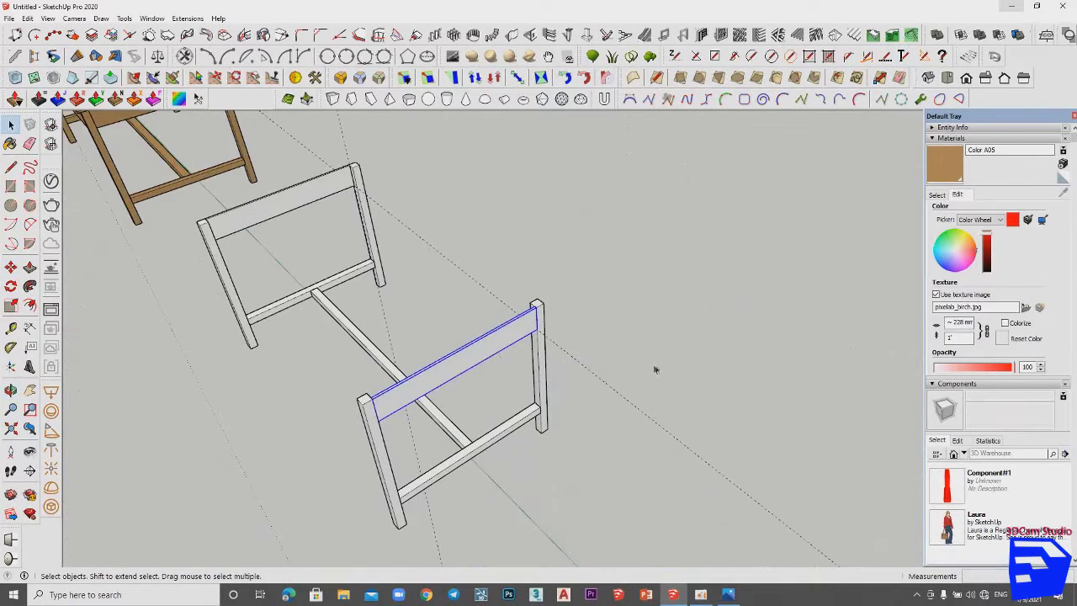
{"action": "scroll", "coordinate": [573, 412], "scroll_direction": "down", "scroll_amount": 5}
{"action": "mouse_move", "coordinate": [695, 428]}
{"action": "middle_mouse_down"}
{"action": "mouse_move", "coordinate": [829, 348]}
{"action": "mouse_move", "coordinate": [788, 360]}
{"action": "middle_mouse_up"}
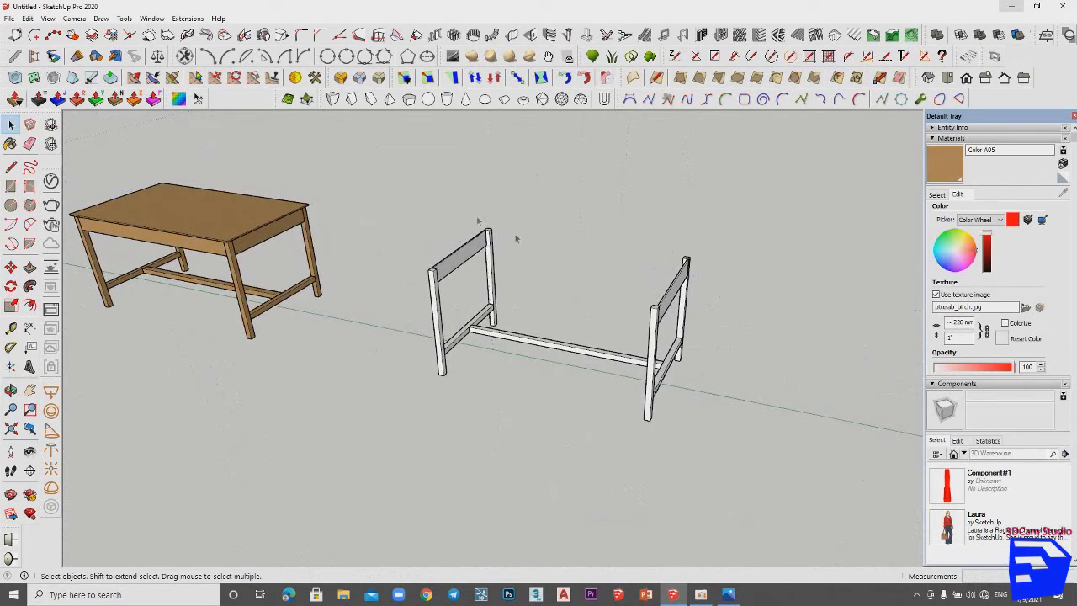
{"action": "scroll", "coordinate": [478, 220], "scroll_direction": "up", "scroll_amount": 3}
{"action": "scroll", "coordinate": [471, 236], "scroll_direction": "up", "scroll_amount": 3}
{"action": "left_click", "coordinate": [454, 253]}
{"action": "mouse_move", "coordinate": [454, 252]}
{"action": "middle_mouse_down"}
{"action": "mouse_move", "coordinate": [530, 255]}
{"action": "mouse_move", "coordinate": [452, 283]}
{"action": "mouse_move", "coordinate": [461, 266]}
{"action": "middle_mouse_up"}
Step: Copy the top rail 800 mm across, between the two leg frames
{"action": "scroll", "coordinate": [476, 264], "scroll_direction": "up", "scroll_amount": 3}
{"action": "scroll", "coordinate": [480, 255], "scroll_direction": "down", "scroll_amount": 1}
{"action": "key", "text": "m"}
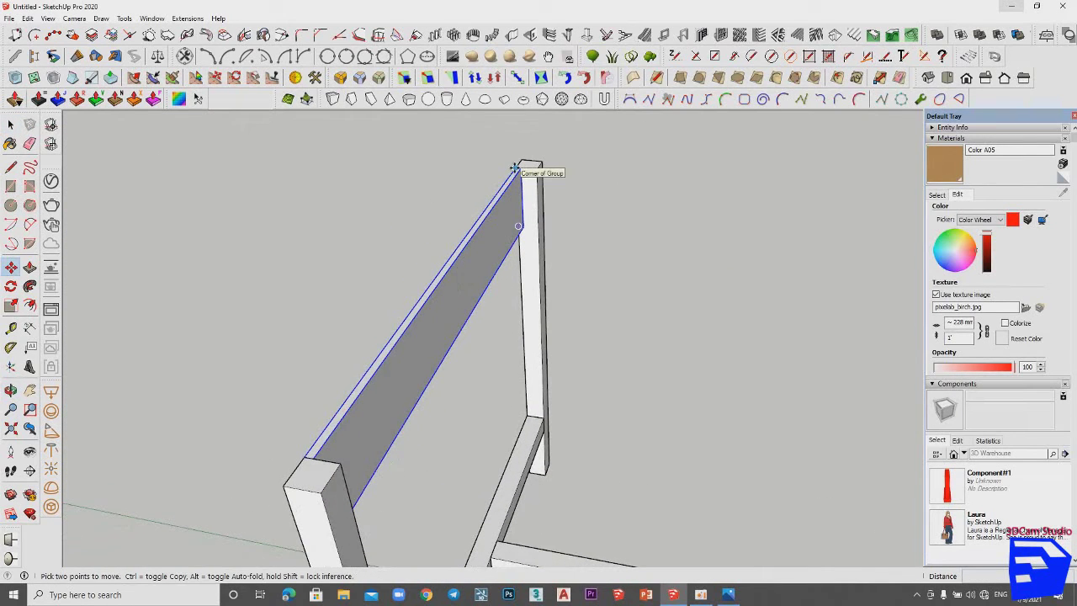
{"action": "left_click", "coordinate": [514, 167]}
{"action": "key", "text": "ctrl"}
{"action": "scroll", "coordinate": [514, 167], "scroll_direction": "down", "scroll_amount": 3}
{"action": "scroll", "coordinate": [709, 193], "scroll_direction": "down", "scroll_amount": 2}
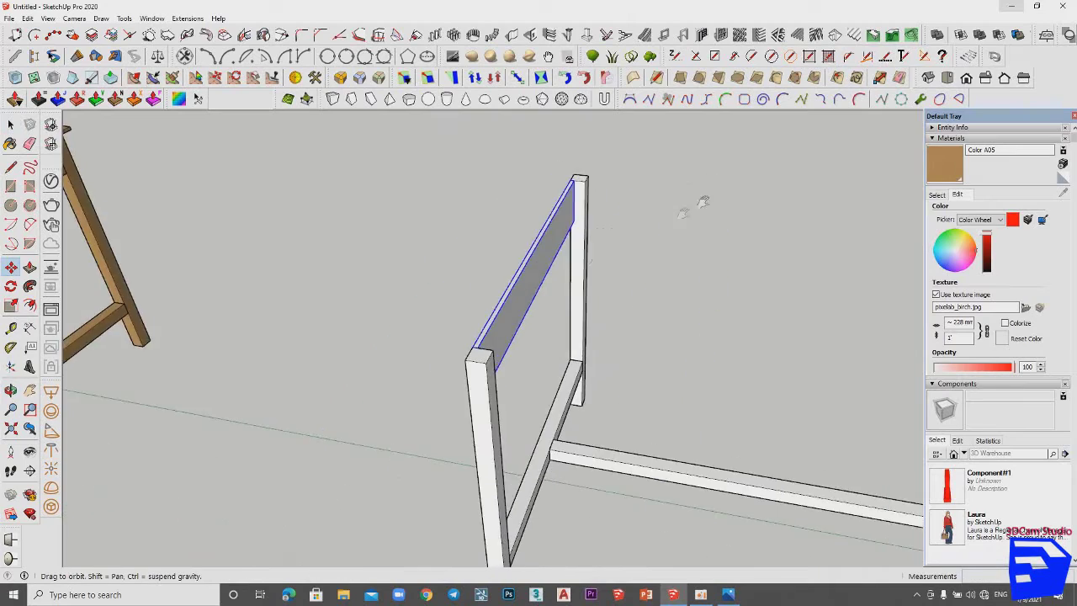
{"action": "scroll", "coordinate": [550, 294], "scroll_direction": "up", "scroll_amount": 4}
{"action": "left_click", "coordinate": [562, 268]}
Step: Check the copied board against the table dimension drawing in Photos
{"action": "key", "text": "space"}
{"action": "mouse_move", "coordinate": [467, 280]}
{"action": "middle_mouse_down"}
{"action": "mouse_move", "coordinate": [519, 322]}
{"action": "mouse_move", "coordinate": [614, 276]}
{"action": "mouse_move", "coordinate": [558, 377]}
{"action": "mouse_move", "coordinate": [545, 271]}
{"action": "mouse_move", "coordinate": [594, 320]}
{"action": "mouse_move", "coordinate": [498, 409]}
{"action": "mouse_move", "coordinate": [543, 365]}
{"action": "mouse_move", "coordinate": [641, 367]}
{"action": "mouse_move", "coordinate": [509, 353]}
{"action": "mouse_move", "coordinate": [436, 386]}
{"action": "middle_mouse_up"}
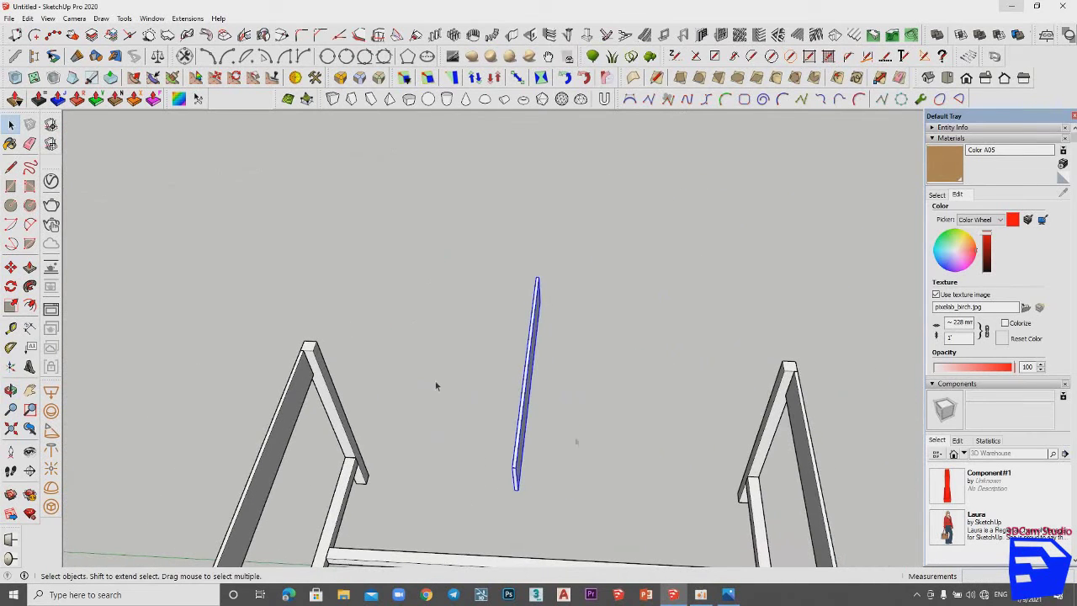
{"action": "left_click", "coordinate": [727, 594]}
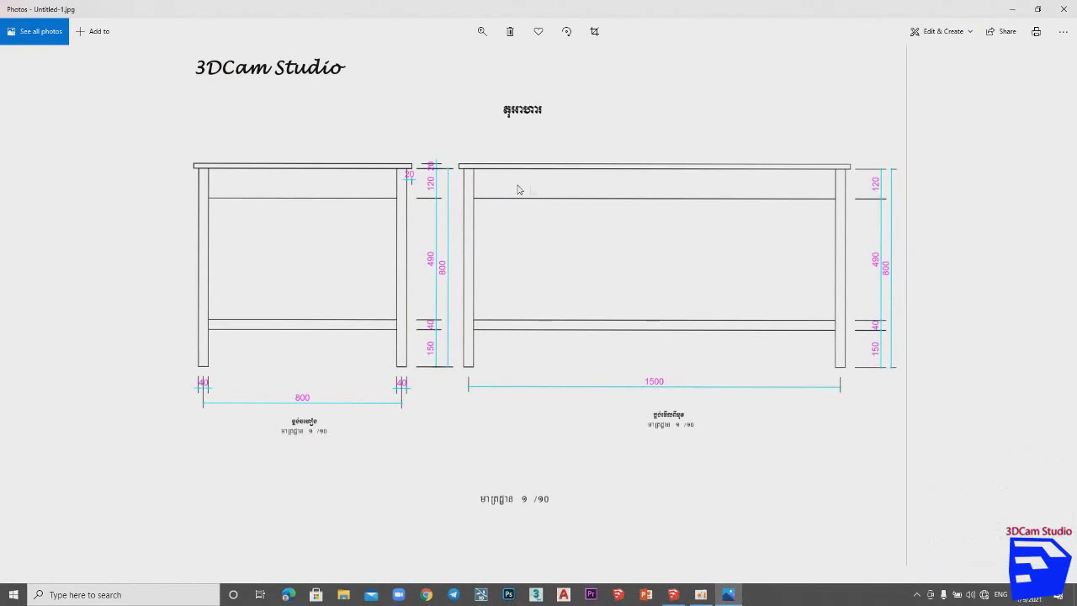
{"action": "left_click", "coordinate": [1011, 8]}
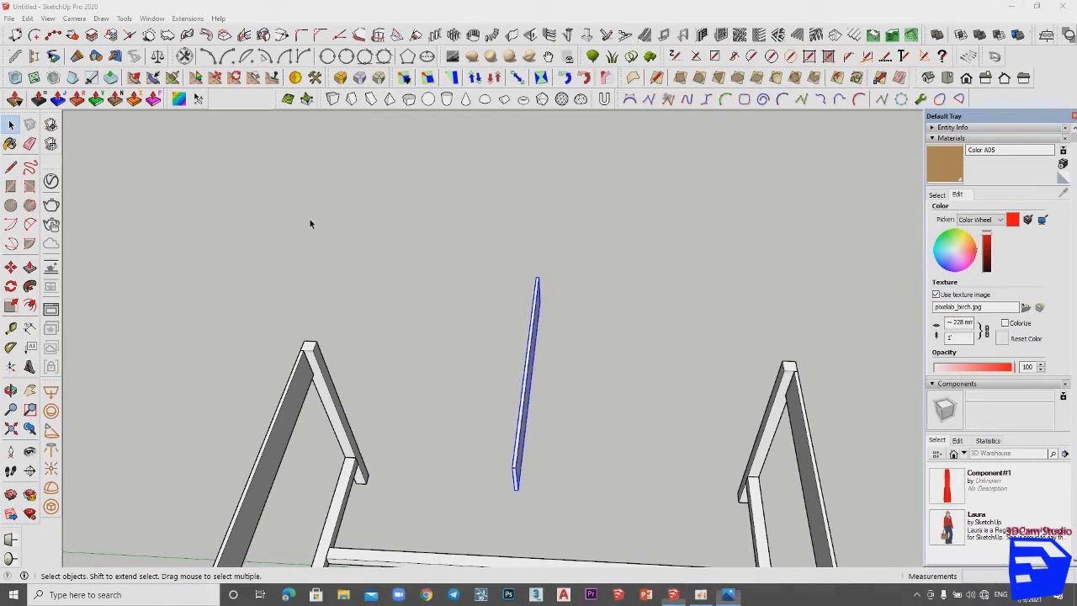
Step: Begin rotating the copied board, then cancel the rotation
{"action": "left_click", "coordinate": [10, 287]}
{"action": "scroll", "coordinate": [505, 370], "scroll_direction": "up", "scroll_amount": 2}
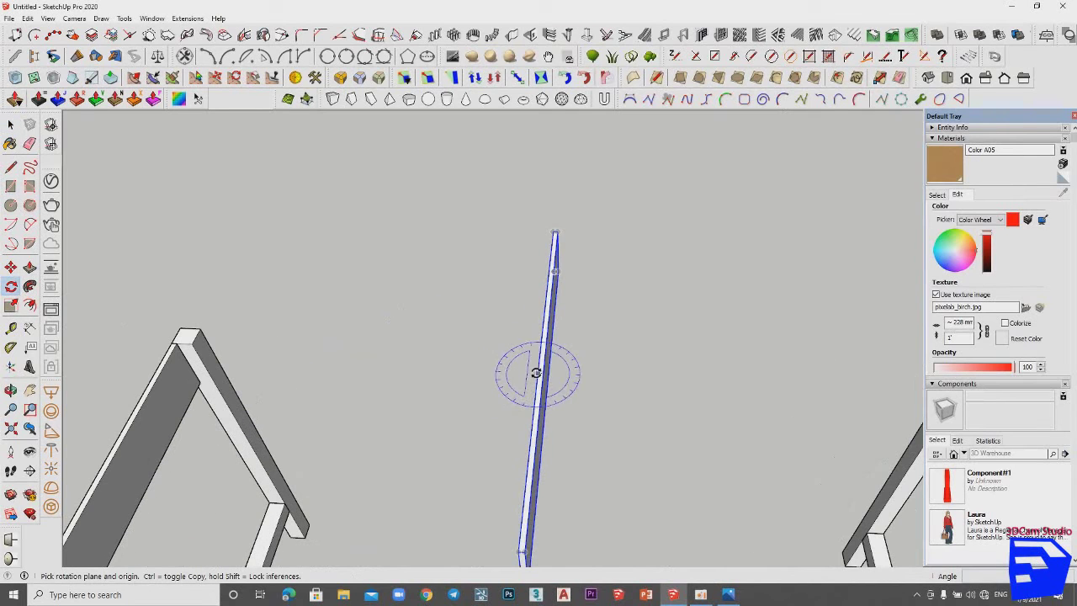
{"action": "left_click", "coordinate": [536, 372]}
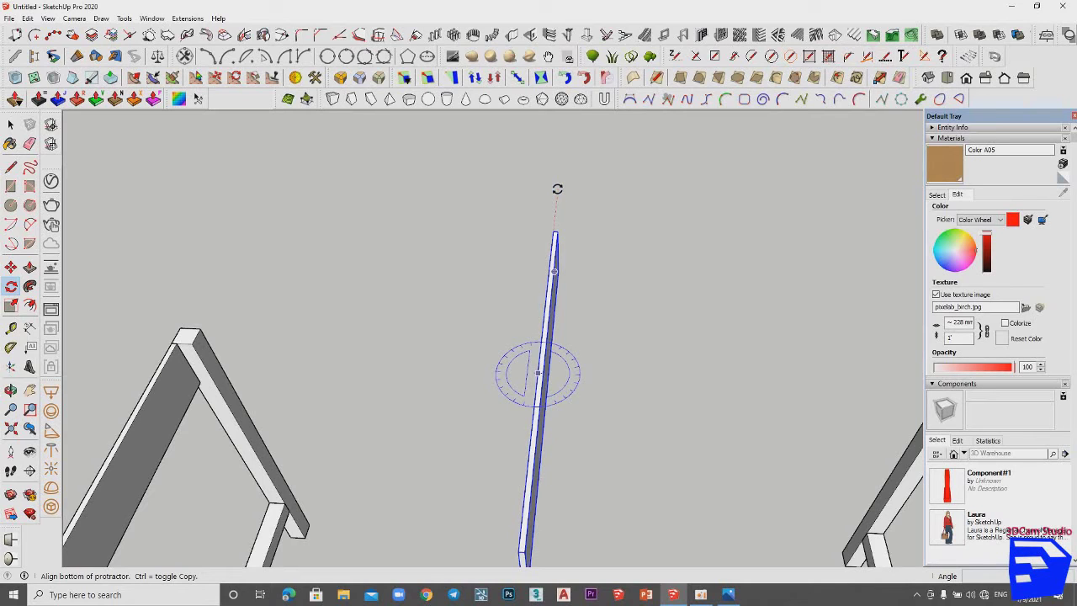
{"action": "left_click", "coordinate": [555, 189]}
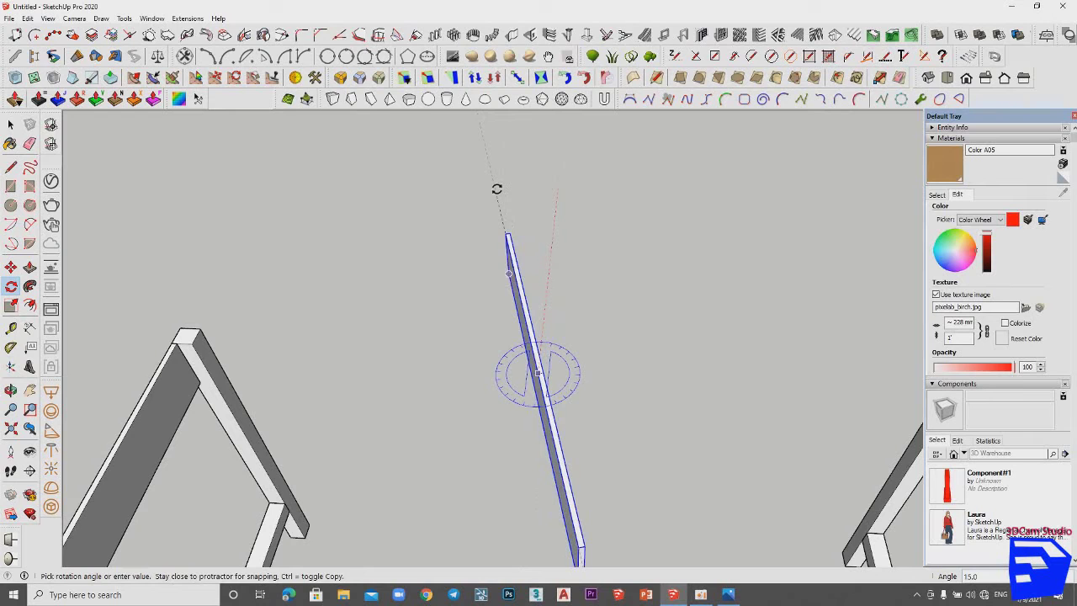
{"action": "key", "text": "Escape"}
{"action": "key", "text": "space"}
{"action": "scroll", "coordinate": [595, 389], "scroll_direction": "up", "scroll_amount": 3}
{"action": "scroll", "coordinate": [639, 396], "scroll_direction": "down", "scroll_amount": 2}
{"action": "mouse_move", "coordinate": [640, 396]}
{"action": "middle_mouse_down"}
{"action": "mouse_move", "coordinate": [586, 310]}
{"action": "mouse_move", "coordinate": [596, 337]}
{"action": "middle_mouse_up"}
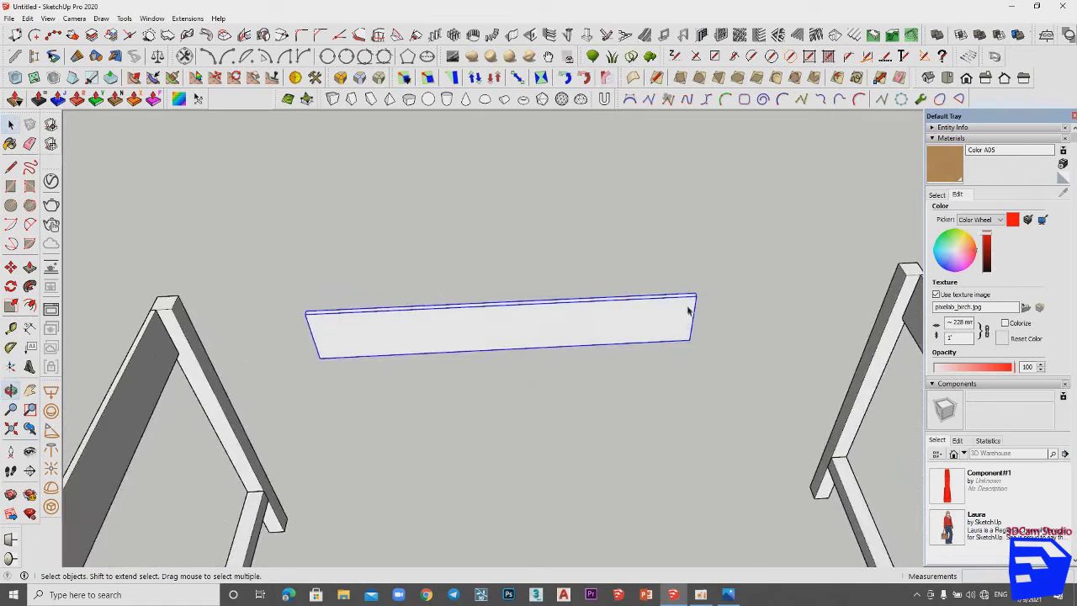
{"action": "scroll", "coordinate": [686, 323], "scroll_direction": "up", "scroll_amount": 2}
Step: Move the board about 444 mm so its top corner snaps to the leg frame's top
{"action": "key", "text": "m"}
{"action": "scroll", "coordinate": [698, 282], "scroll_direction": "up", "scroll_amount": 2}
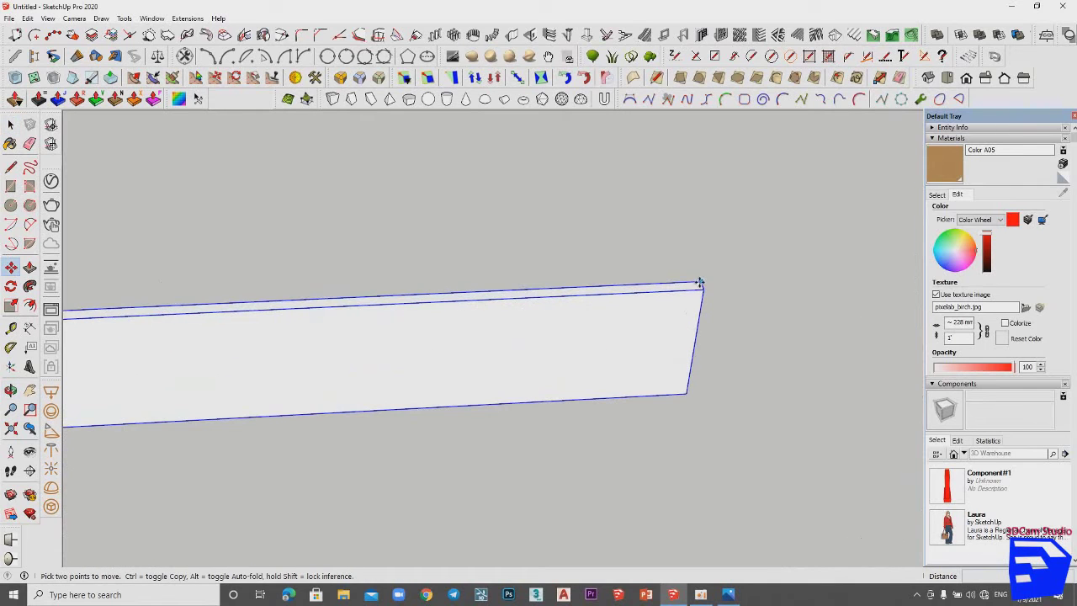
{"action": "left_click", "coordinate": [700, 282]}
{"action": "scroll", "coordinate": [749, 261], "scroll_direction": "down", "scroll_amount": 3}
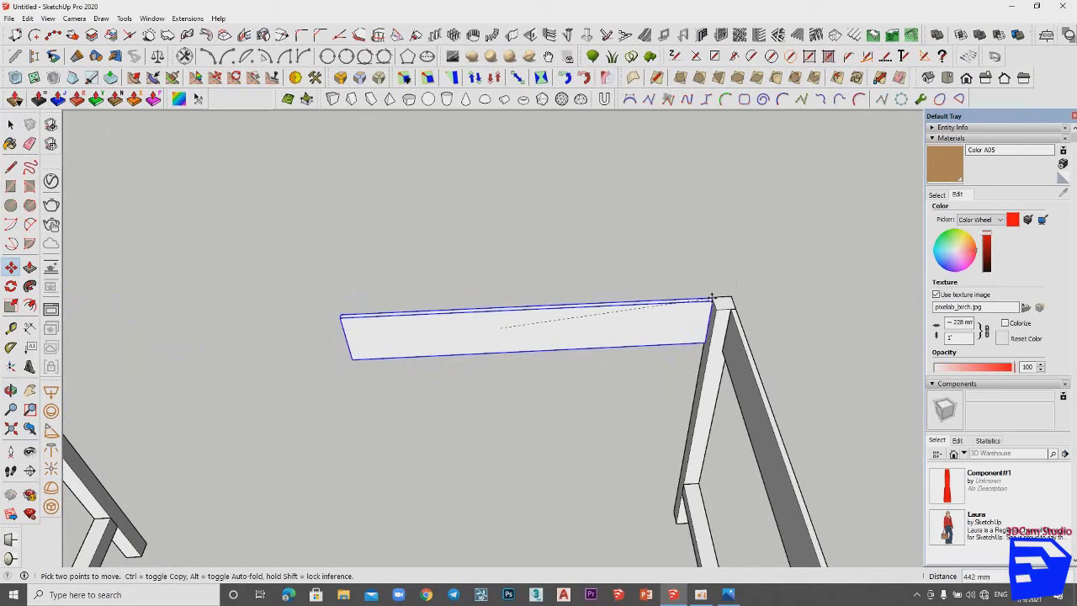
{"action": "scroll", "coordinate": [713, 296], "scroll_direction": "up", "scroll_amount": 3}
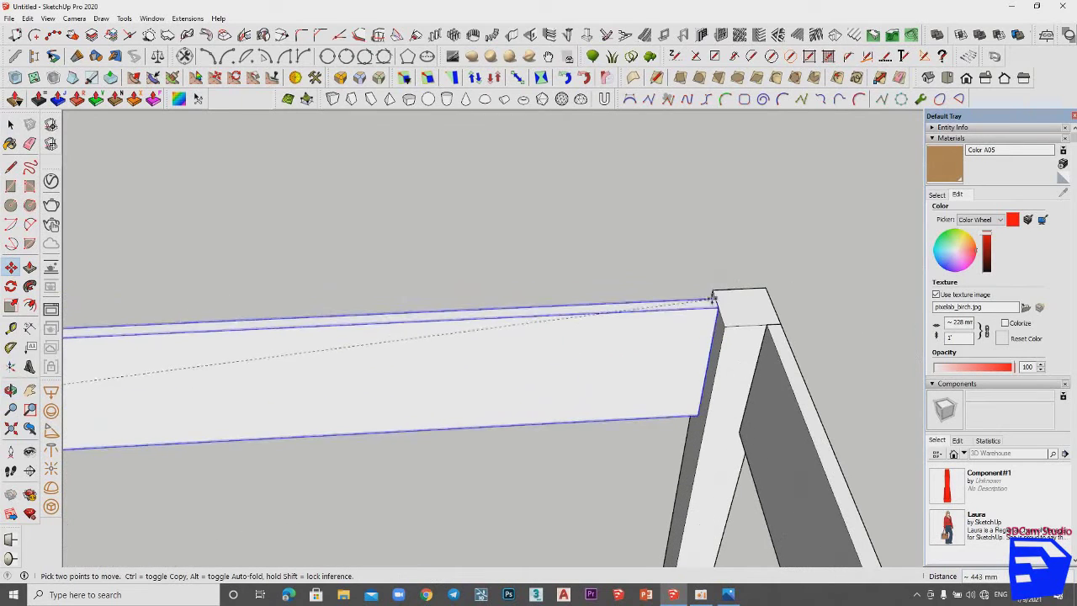
{"action": "left_click", "coordinate": [707, 297]}
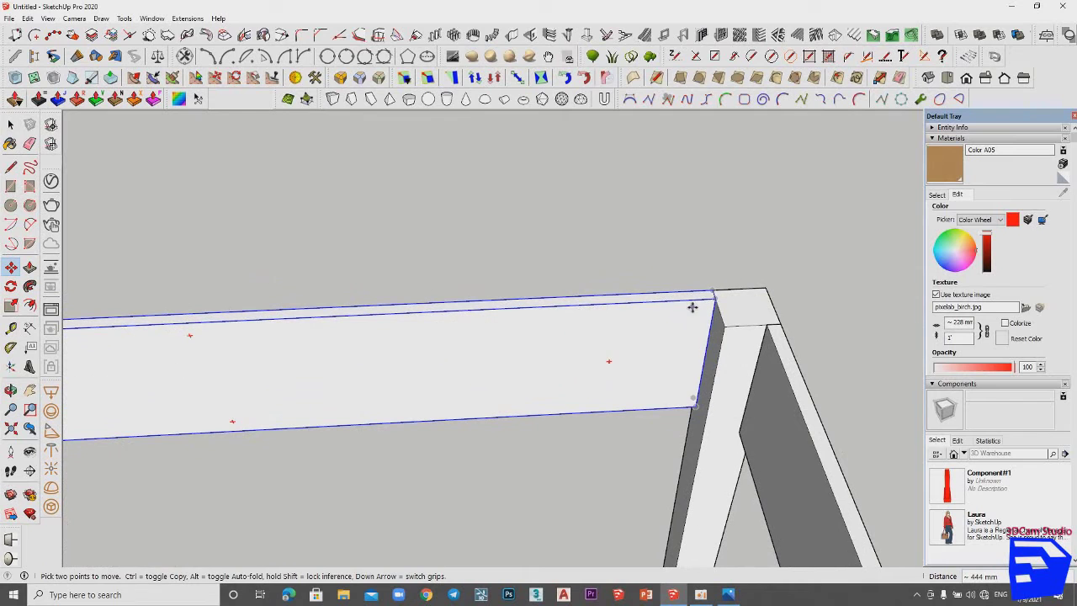
{"action": "key", "text": "space"}
{"action": "mouse_move", "coordinate": [665, 312]}
{"action": "middle_mouse_down"}
{"action": "mouse_move", "coordinate": [694, 343]}
{"action": "mouse_move", "coordinate": [601, 360]}
{"action": "mouse_move", "coordinate": [870, 288]}
{"action": "mouse_move", "coordinate": [768, 312]}
{"action": "mouse_move", "coordinate": [689, 357]}
{"action": "mouse_move", "coordinate": [714, 348]}
{"action": "middle_mouse_up"}
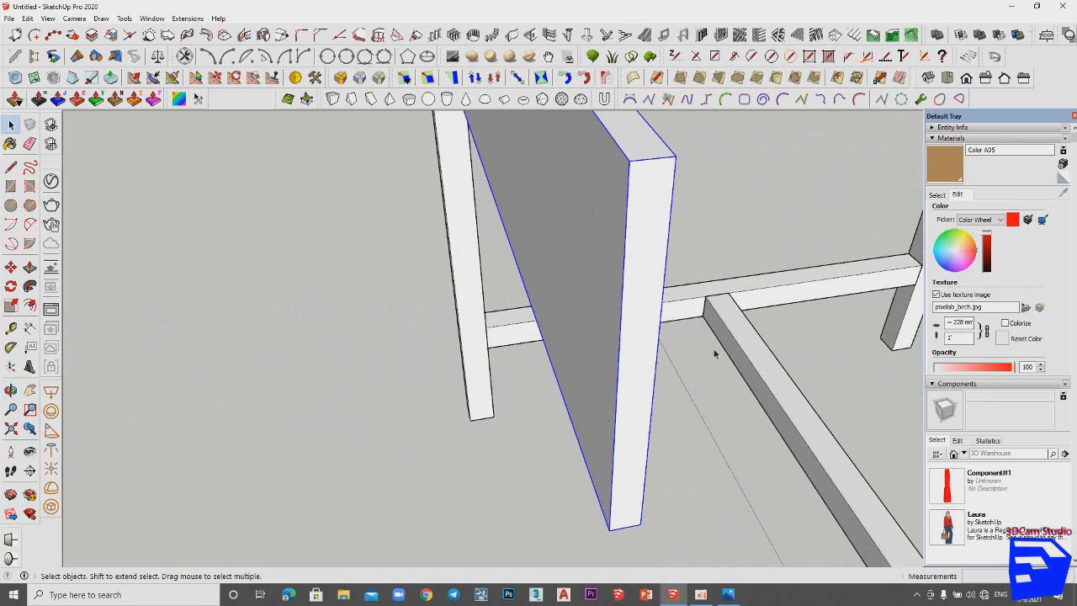
Step: Push/pull the board's end face out to 700 mm to form the side apron
{"action": "double_click", "coordinate": [636, 349]}
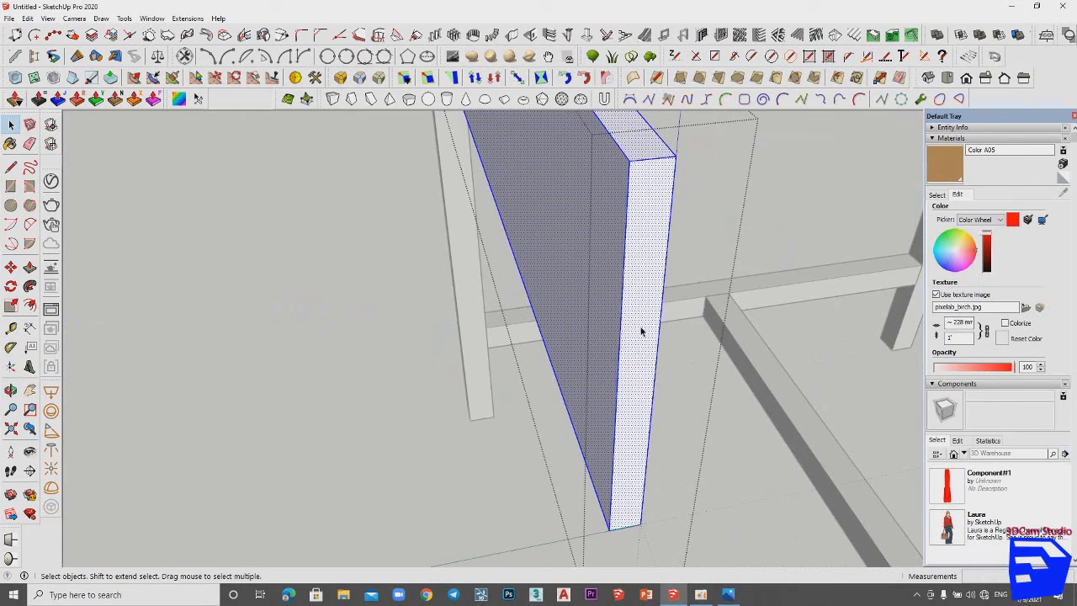
{"action": "key", "text": "p"}
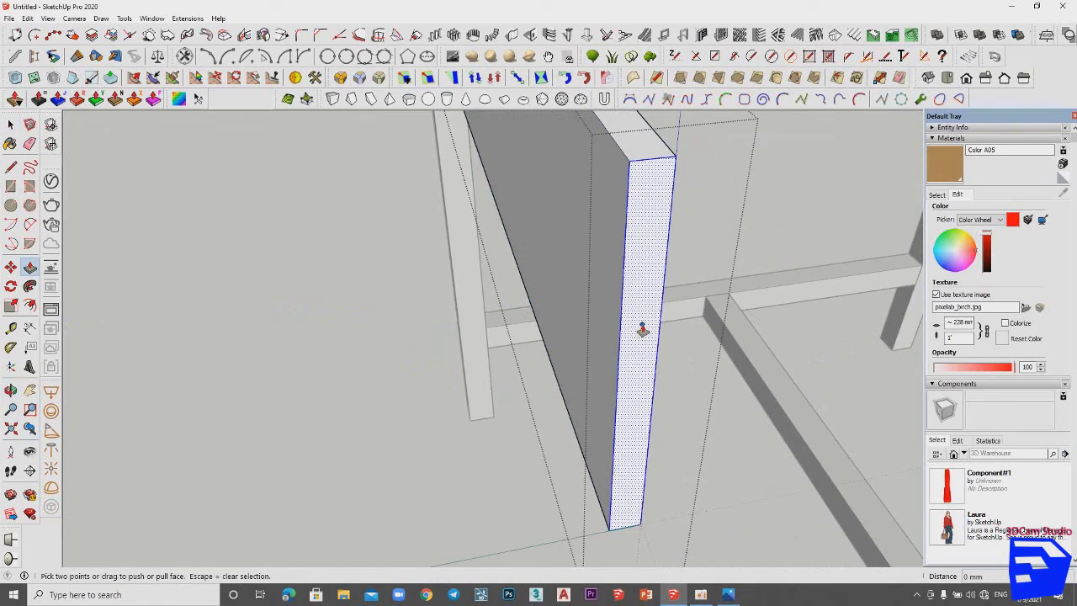
{"action": "left_click", "coordinate": [641, 330]}
{"action": "scroll", "coordinate": [695, 367], "scroll_direction": "down", "scroll_amount": 3}
{"action": "scroll", "coordinate": [714, 404], "scroll_direction": "down", "scroll_amount": 2}
{"action": "scroll", "coordinate": [749, 439], "scroll_direction": "down", "scroll_amount": 1}
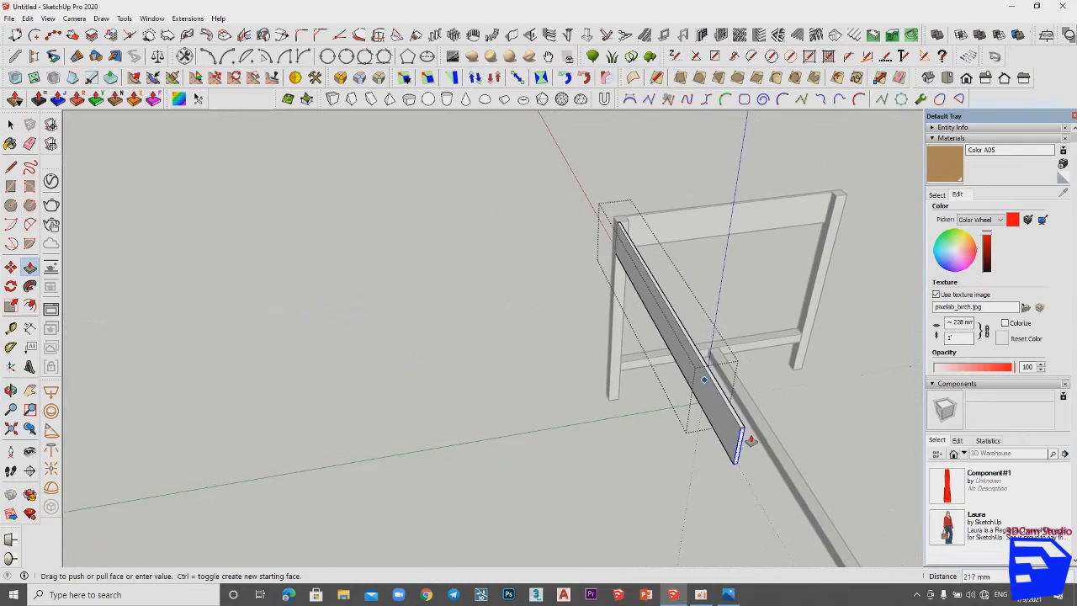
{"action": "scroll", "coordinate": [698, 395], "scroll_direction": "up", "scroll_amount": 3}
{"action": "scroll", "coordinate": [648, 353], "scroll_direction": "up", "scroll_amount": 2}
{"action": "left_click", "coordinate": [632, 328]}
{"action": "key", "text": "space"}
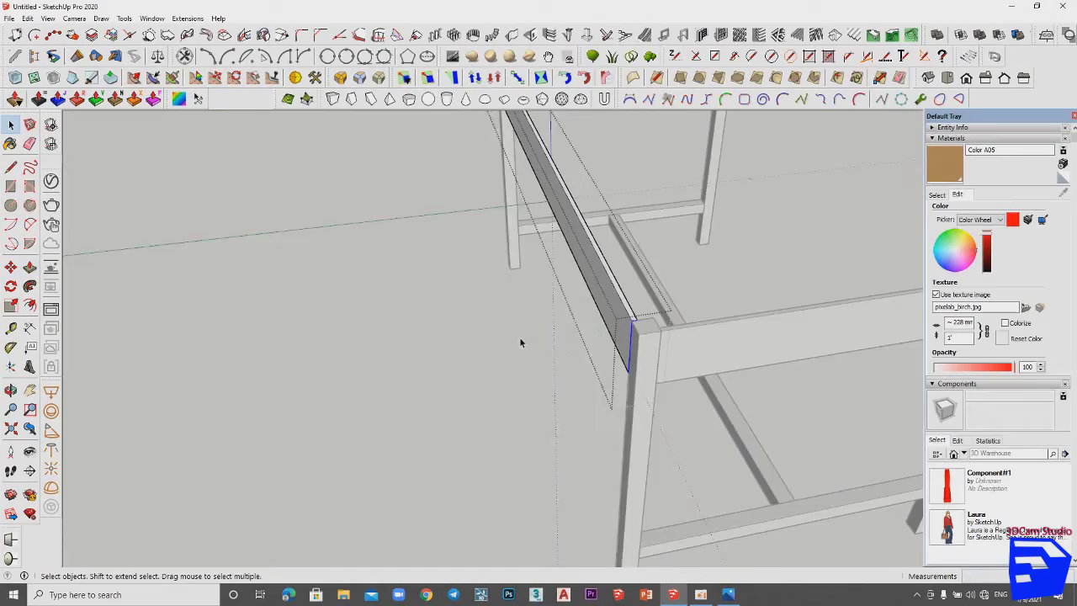
Step: Copy the front rail with Move and Ctrl to the frame's opposite corner
{"action": "scroll", "coordinate": [519, 340], "scroll_direction": "down", "scroll_amount": 3}
{"action": "mouse_move", "coordinate": [471, 308]}
{"action": "middle_mouse_down"}
{"action": "mouse_move", "coordinate": [649, 289]}
{"action": "mouse_move", "coordinate": [830, 186]}
{"action": "mouse_move", "coordinate": [644, 281]}
{"action": "mouse_move", "coordinate": [219, 397]}
{"action": "mouse_move", "coordinate": [222, 253]}
{"action": "mouse_move", "coordinate": [579, 286]}
{"action": "mouse_move", "coordinate": [747, 315]}
{"action": "mouse_move", "coordinate": [690, 278]}
{"action": "middle_mouse_up"}
{"action": "scroll", "coordinate": [607, 288], "scroll_direction": "up", "scroll_amount": 3}
{"action": "left_click", "coordinate": [504, 240]}
{"action": "mouse_move", "coordinate": [695, 335]}
{"action": "middle_mouse_down"}
{"action": "mouse_move", "coordinate": [583, 339]}
{"action": "mouse_move", "coordinate": [625, 370]}
{"action": "middle_mouse_up"}
{"action": "scroll", "coordinate": [623, 367], "scroll_direction": "up", "scroll_amount": 3}
{"action": "key", "text": "m"}
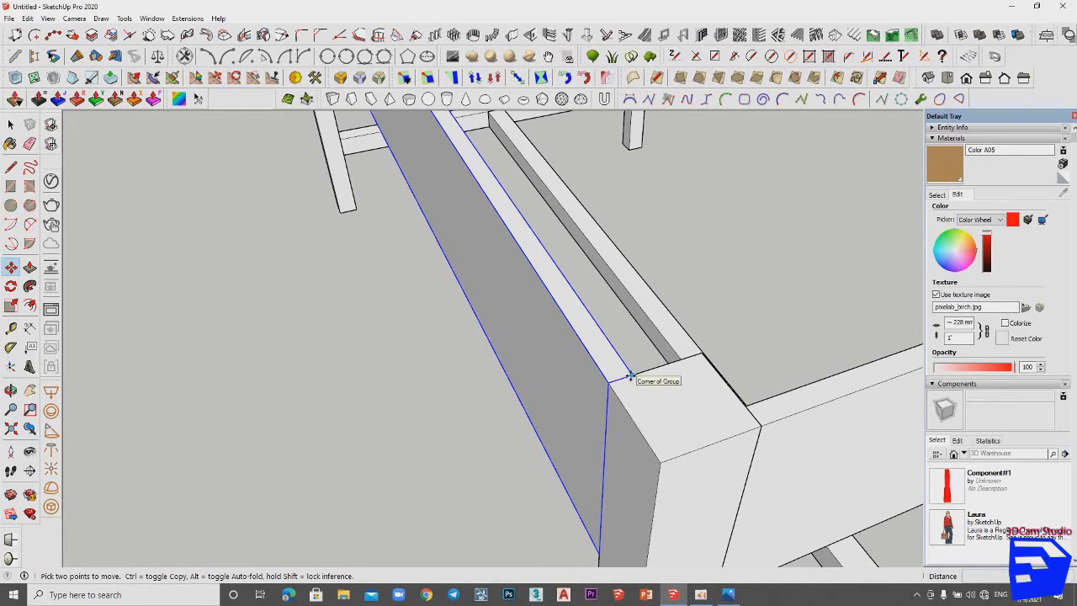
{"action": "key", "text": "ctrl"}
{"action": "left_click", "coordinate": [629, 376]}
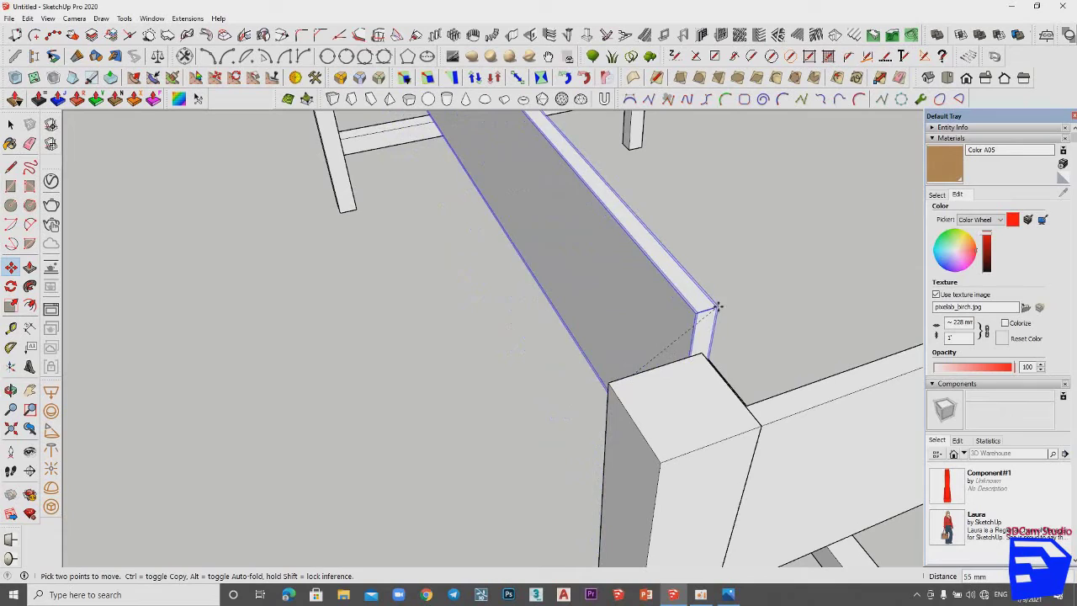
{"action": "scroll", "coordinate": [758, 300], "scroll_direction": "down", "scroll_amount": 3}
{"action": "middle_click_drag", "start_coordinate": [758, 300], "coordinate": [597, 343]}
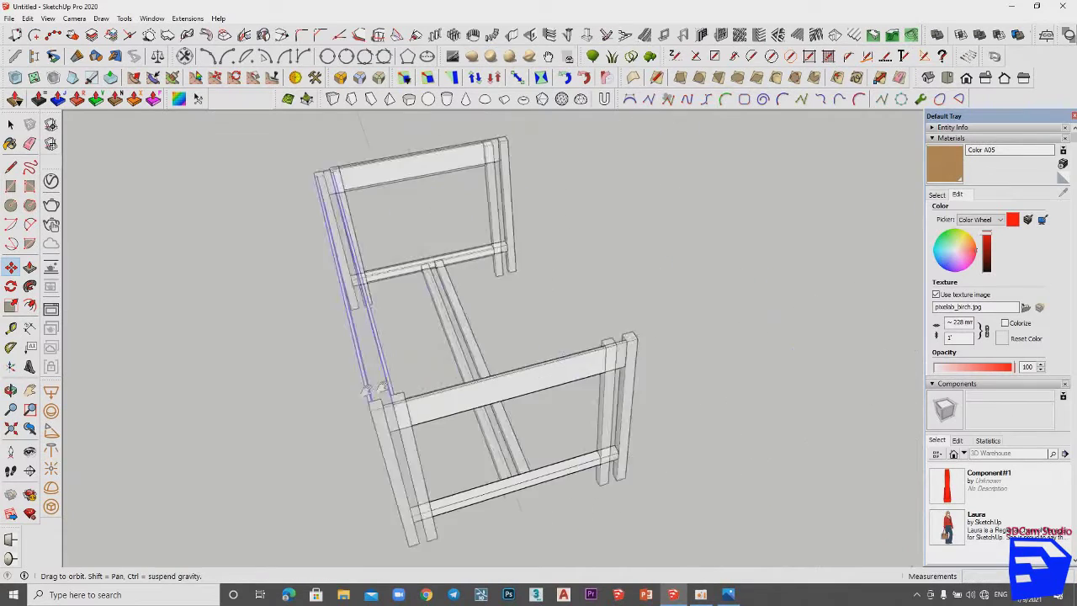
{"action": "scroll", "coordinate": [597, 343], "scroll_direction": "up", "scroll_amount": 3}
{"action": "scroll", "coordinate": [598, 343], "scroll_direction": "up", "scroll_amount": 2}
{"action": "left_click", "coordinate": [597, 343]}
{"action": "key", "text": "space"}
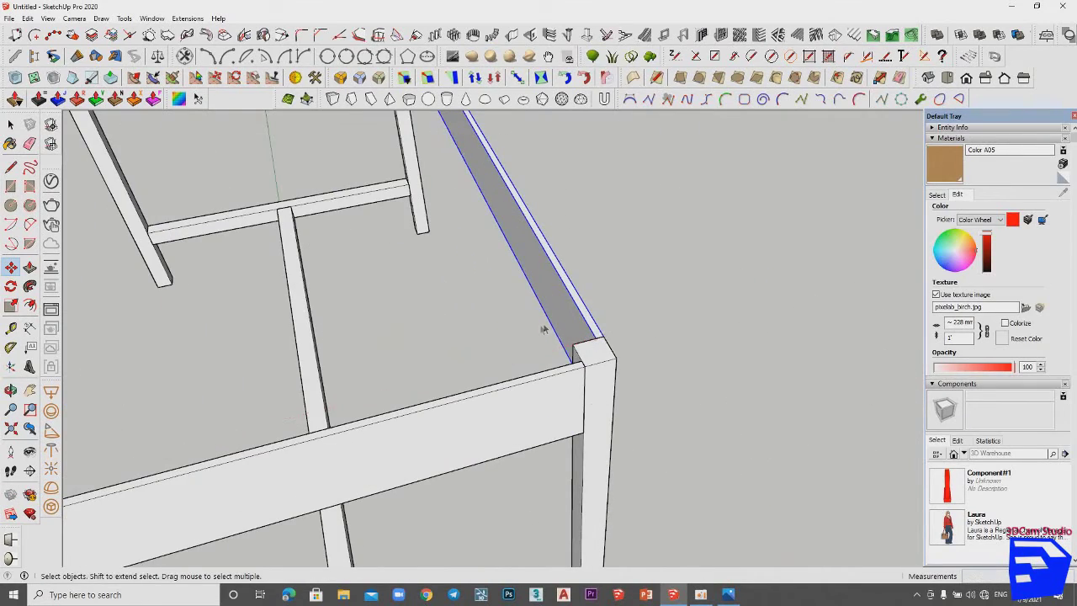
Step: Review the finished frame beside the wooden table, then return to the table dimension drawing
{"action": "scroll", "coordinate": [597, 343], "scroll_direction": "down", "scroll_amount": 5}
{"action": "mouse_move", "coordinate": [457, 337]}
{"action": "middle_mouse_down"}
{"action": "mouse_move", "coordinate": [731, 274]}
{"action": "mouse_move", "coordinate": [730, 227]}
{"action": "mouse_move", "coordinate": [680, 267]}
{"action": "mouse_move", "coordinate": [652, 337]}
{"action": "mouse_move", "coordinate": [557, 336]}
{"action": "middle_mouse_up"}
{"action": "scroll", "coordinate": [731, 274], "scroll_direction": "down", "scroll_amount": 3}
{"action": "scroll", "coordinate": [651, 337], "scroll_direction": "up", "scroll_amount": 3}
{"action": "scroll", "coordinate": [652, 337], "scroll_direction": "down", "scroll_amount": 3}
{"action": "scroll", "coordinate": [305, 255], "scroll_direction": "up", "scroll_amount": 3}
{"action": "scroll", "coordinate": [368, 284], "scroll_direction": "up", "scroll_amount": 2}
{"action": "left_click", "coordinate": [369, 284]}
{"action": "mouse_move", "coordinate": [368, 285]}
{"action": "middle_mouse_down"}
{"action": "mouse_move", "coordinate": [598, 224]}
{"action": "mouse_move", "coordinate": [529, 322]}
{"action": "mouse_move", "coordinate": [586, 264]}
{"action": "mouse_move", "coordinate": [709, 593]}
{"action": "middle_mouse_up"}
{"action": "scroll", "coordinate": [529, 322], "scroll_direction": "down", "scroll_amount": 2}
{"action": "left_click", "coordinate": [586, 264]}
{"action": "left_click", "coordinate": [729, 595]}
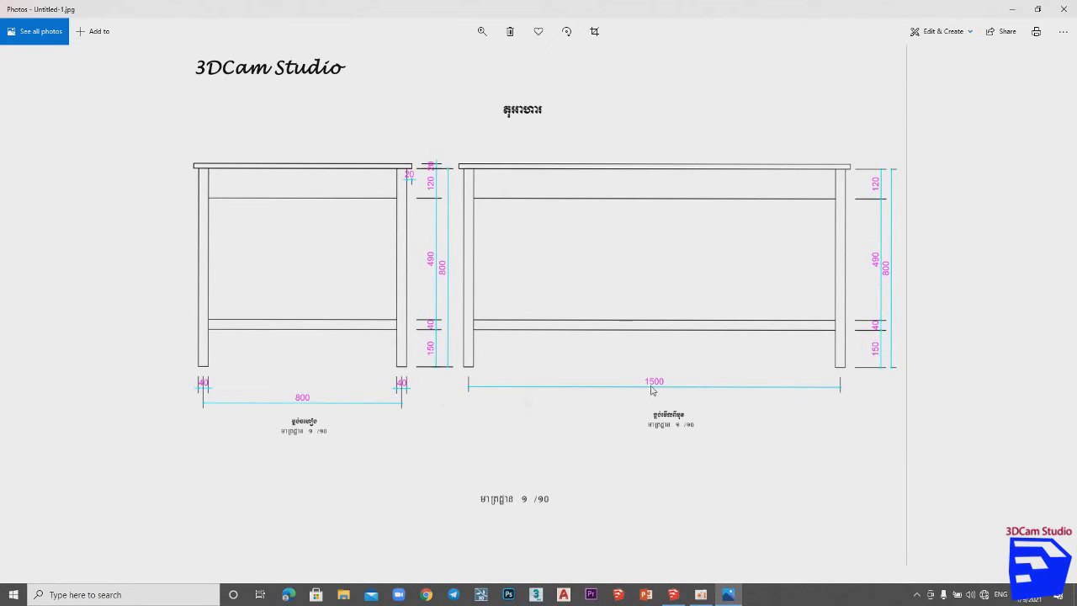
{"action": "left_click", "coordinate": [1012, 9]}
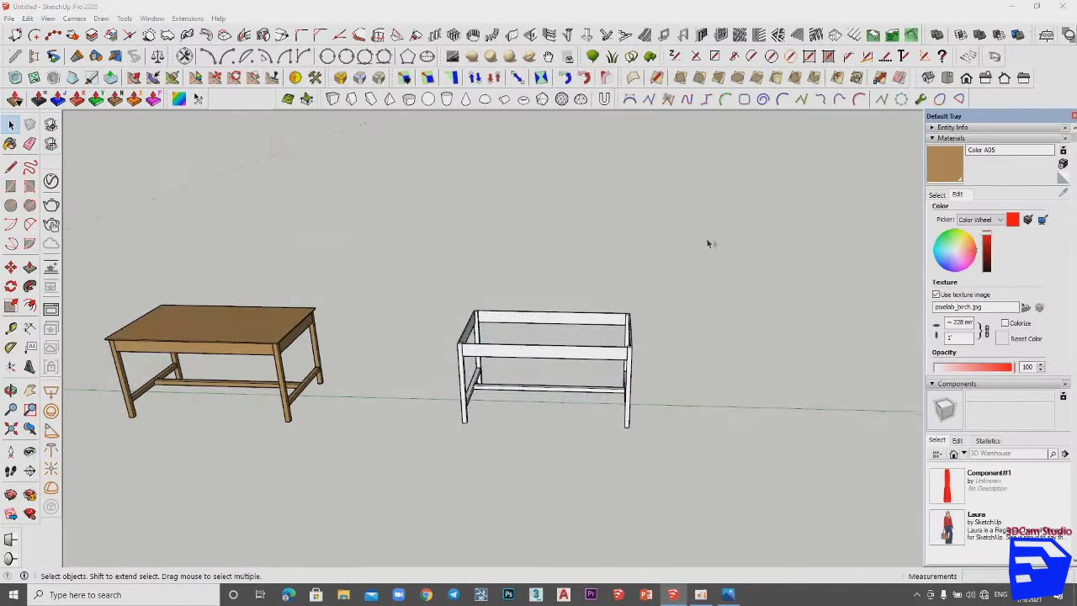
Step: Draw a flat rectangle on open ground beside the tables
{"action": "scroll", "coordinate": [711, 378], "scroll_direction": "up", "scroll_amount": 2}
{"action": "key", "text": "r"}
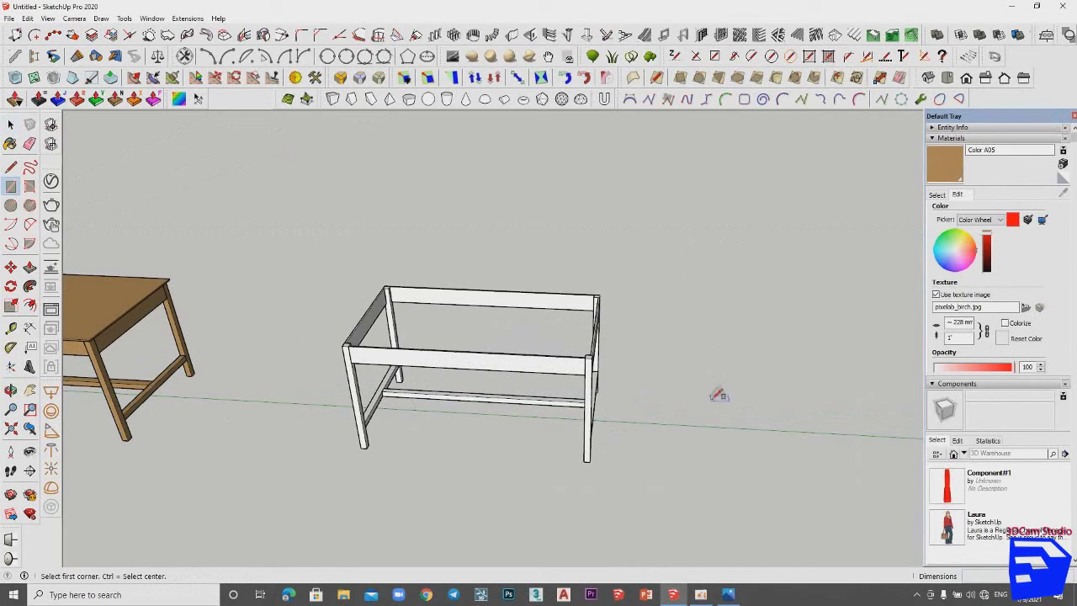
{"action": "scroll", "coordinate": [732, 395], "scroll_direction": "down", "scroll_amount": 2}
{"action": "middle_click_drag", "start_coordinate": [751, 409], "coordinate": [686, 367], "text": "shift"}
{"action": "left_click", "coordinate": [677, 362]}
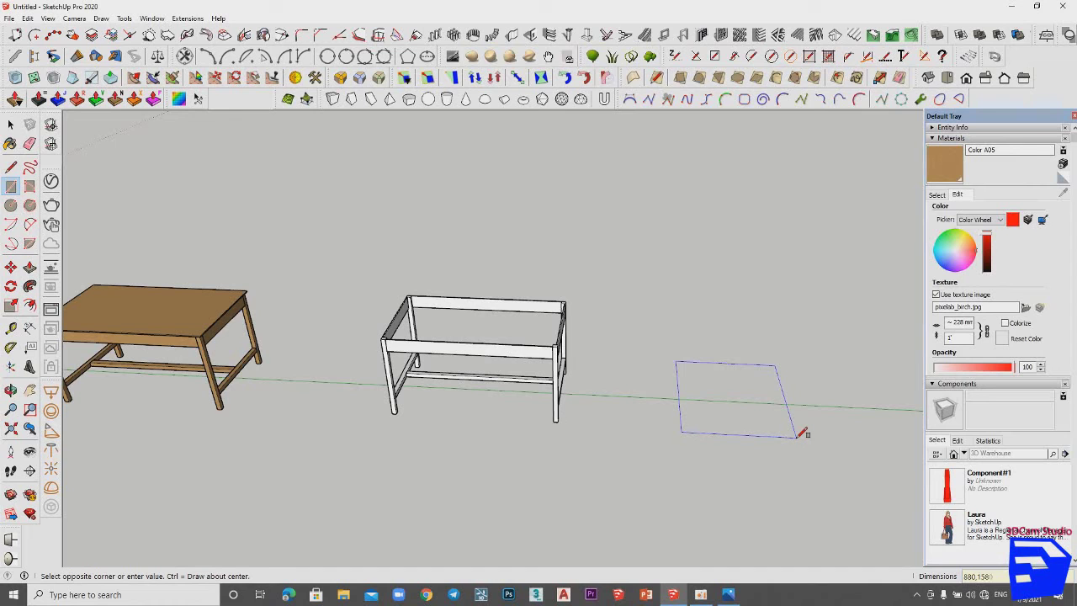
{"action": "left_click", "coordinate": [800, 434]}
{"action": "key", "text": "space"}
Step: Start pulling the rectangle into a box, cancel to keep it flat, and select its underside
{"action": "scroll", "coordinate": [741, 371], "scroll_direction": "up", "scroll_amount": 2}
{"action": "scroll", "coordinate": [766, 387], "scroll_direction": "up", "scroll_amount": 2}
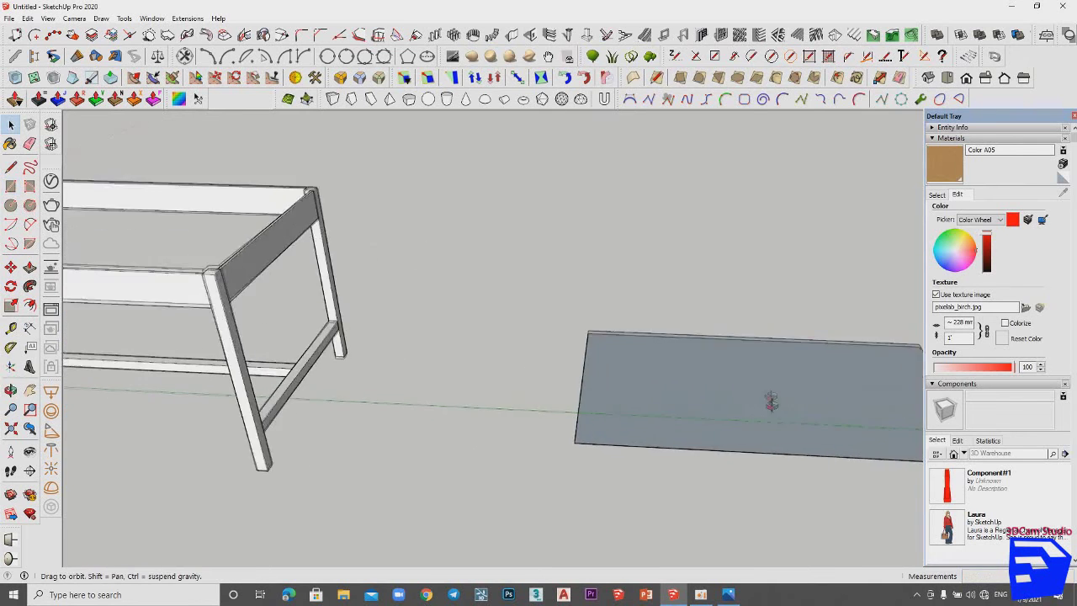
{"action": "scroll", "coordinate": [761, 353], "scroll_direction": "up", "scroll_amount": 2}
{"action": "middle_click_drag", "start_coordinate": [761, 342], "coordinate": [793, 421]}
{"action": "left_click", "coordinate": [782, 429]}
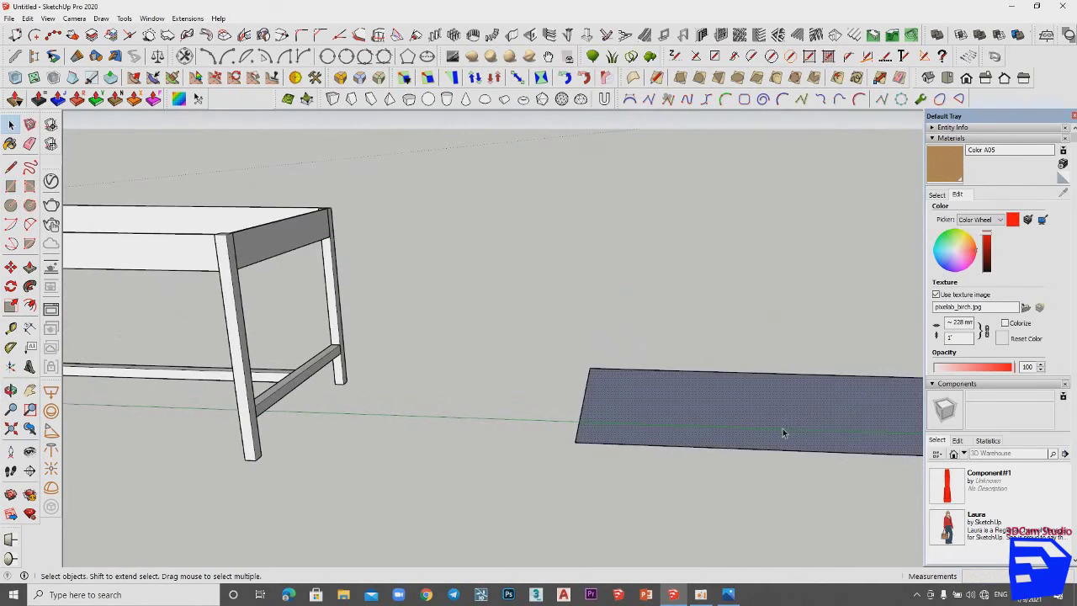
{"action": "key", "text": "p"}
{"action": "left_click", "coordinate": [783, 428]}
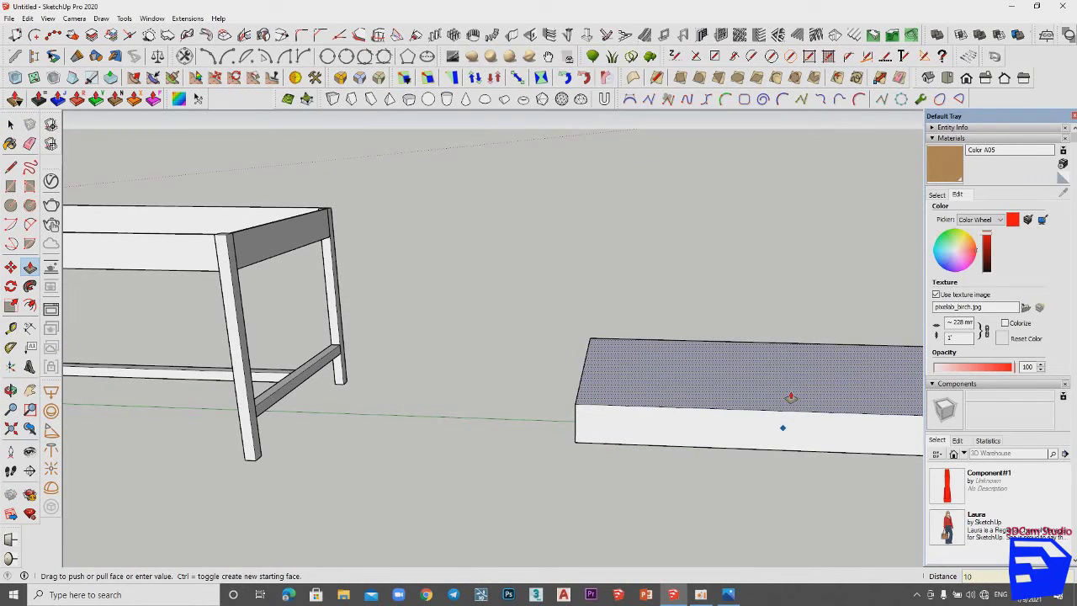
{"action": "key", "text": "space"}
{"action": "mouse_move", "coordinate": [693, 387]}
{"action": "middle_mouse_down"}
{"action": "mouse_move", "coordinate": [234, 223]}
{"action": "mouse_move", "coordinate": [580, 316]}
{"action": "mouse_move", "coordinate": [502, 281]}
{"action": "mouse_move", "coordinate": [463, 294]}
{"action": "mouse_move", "coordinate": [551, 296]}
{"action": "middle_mouse_up"}
{"action": "scroll", "coordinate": [521, 317], "scroll_direction": "down", "scroll_amount": 2}
{"action": "left_click", "coordinate": [463, 294]}
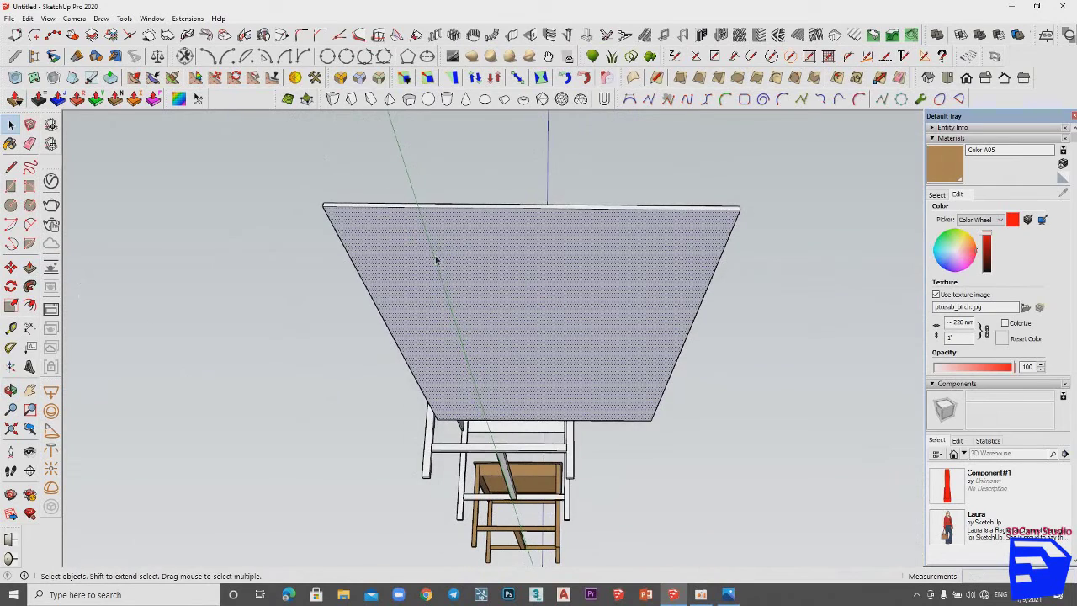
Step: Navigate from the brown table to the grey board and select the board's face
{"action": "mouse_move", "coordinate": [459, 250]}
{"action": "middle_mouse_down"}
{"action": "mouse_move", "coordinate": [613, 356]}
{"action": "mouse_move", "coordinate": [690, 432]}
{"action": "mouse_move", "coordinate": [471, 321]}
{"action": "mouse_move", "coordinate": [711, 368]}
{"action": "middle_mouse_up"}
{"action": "scroll", "coordinate": [257, 270], "scroll_direction": "up", "scroll_amount": 2}
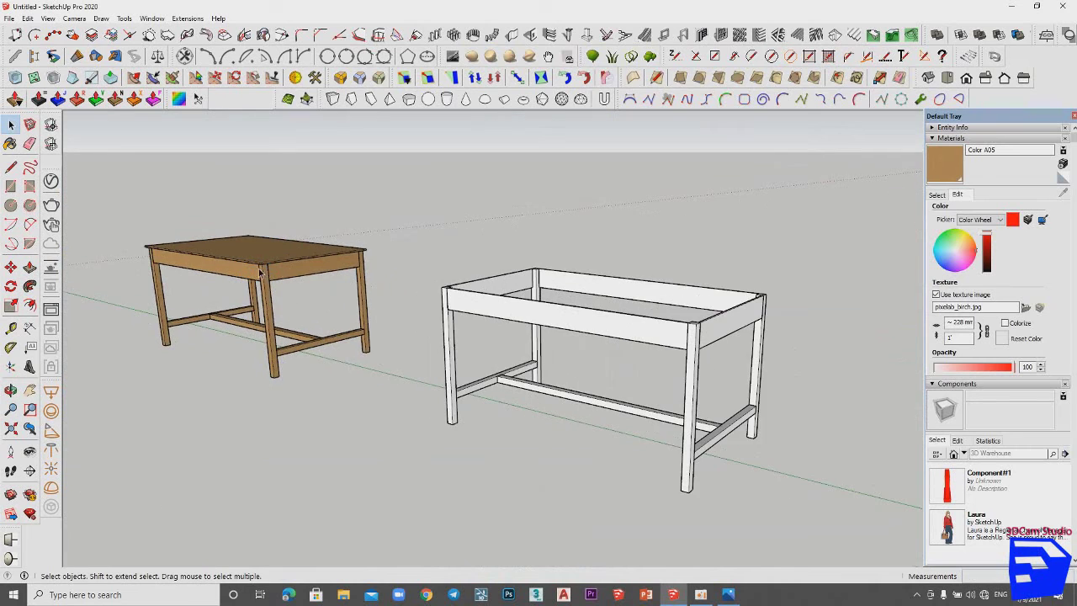
{"action": "scroll", "coordinate": [259, 272], "scroll_direction": "up", "scroll_amount": 3}
{"action": "scroll", "coordinate": [259, 271], "scroll_direction": "up", "scroll_amount": 1}
{"action": "mouse_move", "coordinate": [259, 271]}
{"action": "middle_mouse_down"}
{"action": "mouse_move", "coordinate": [374, 147]}
{"action": "mouse_move", "coordinate": [448, 176]}
{"action": "middle_mouse_up"}
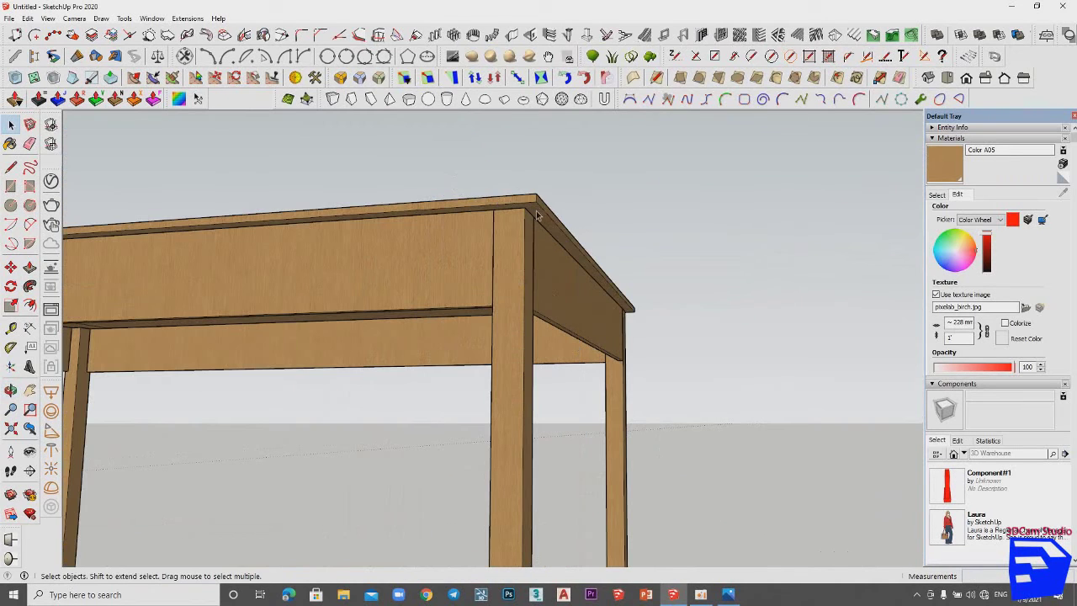
{"action": "scroll", "coordinate": [546, 281], "scroll_direction": "down", "scroll_amount": 2}
{"action": "mouse_move", "coordinate": [546, 281]}
{"action": "middle_mouse_down"}
{"action": "mouse_move", "coordinate": [432, 344]}
{"action": "mouse_move", "coordinate": [213, 353]}
{"action": "middle_mouse_up"}
{"action": "scroll", "coordinate": [471, 320], "scroll_direction": "down", "scroll_amount": 3}
{"action": "middle_click_drag", "start_coordinate": [589, 370], "coordinate": [253, 379], "text": "shift"}
{"action": "scroll", "coordinate": [585, 402], "scroll_direction": "up", "scroll_amount": 3}
{"action": "left_click", "coordinate": [586, 402]}
{"action": "mouse_move", "coordinate": [585, 402]}
{"action": "middle_mouse_down"}
{"action": "mouse_move", "coordinate": [442, 270]}
{"action": "mouse_move", "coordinate": [403, 266]}
{"action": "middle_mouse_up"}
{"action": "mouse_move", "coordinate": [526, 329]}
{"action": "middle_mouse_down"}
{"action": "mouse_move", "coordinate": [401, 315]}
{"action": "mouse_move", "coordinate": [377, 289]}
{"action": "middle_mouse_up"}
{"action": "mouse_move", "coordinate": [536, 328]}
{"action": "middle_mouse_down"}
{"action": "mouse_move", "coordinate": [492, 331]}
{"action": "mouse_move", "coordinate": [813, 413]}
{"action": "mouse_move", "coordinate": [577, 384]}
{"action": "mouse_move", "coordinate": [567, 397]}
{"action": "mouse_move", "coordinate": [550, 319]}
{"action": "mouse_move", "coordinate": [612, 300]}
{"action": "middle_mouse_up"}
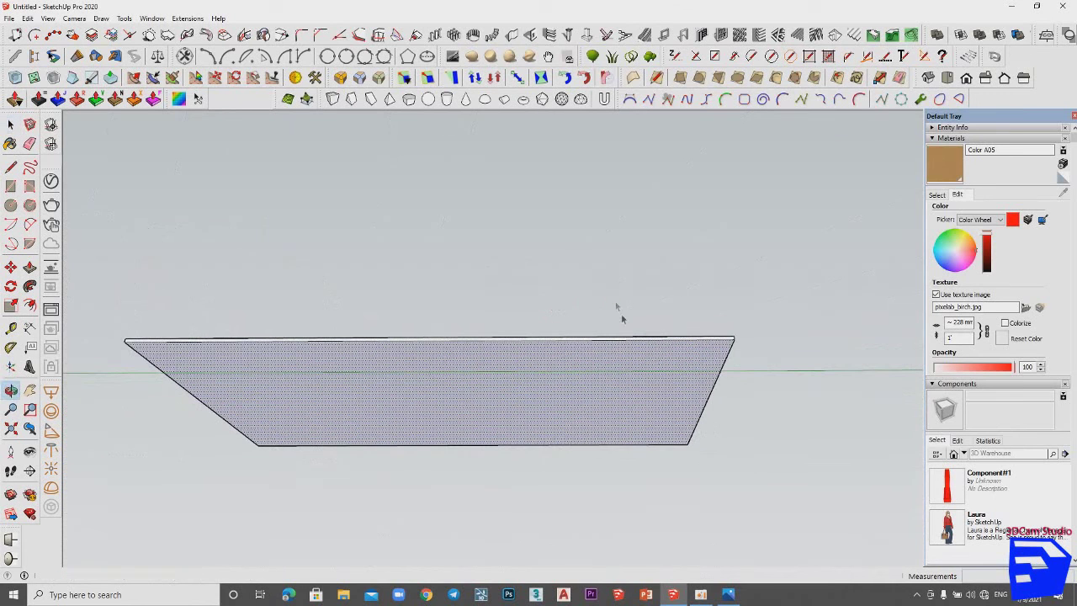
{"action": "mouse_move", "coordinate": [728, 390]}
{"action": "middle_mouse_down"}
{"action": "mouse_move", "coordinate": [613, 392]}
{"action": "mouse_move", "coordinate": [572, 370]}
{"action": "mouse_move", "coordinate": [697, 373]}
{"action": "middle_mouse_up"}
{"action": "middle_click_drag", "start_coordinate": [589, 334], "coordinate": [578, 334]}
Step: Offset the board's edge 2 mm inward, then select the face with all its edges
{"action": "key", "text": "f"}
{"action": "left_click", "coordinate": [814, 378]}
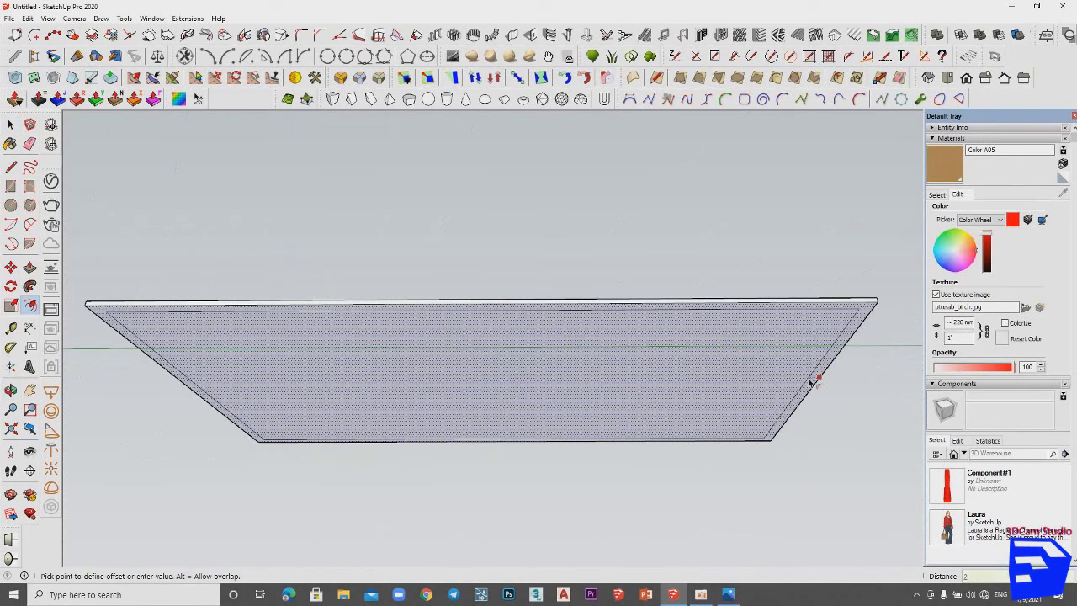
{"action": "left_click", "coordinate": [810, 380]}
{"action": "key", "text": "space"}
{"action": "scroll", "coordinate": [684, 343], "scroll_direction": "down", "scroll_amount": 3}
{"action": "middle_click_drag", "start_coordinate": [685, 343], "coordinate": [677, 409]}
{"action": "left_click_drag", "start_coordinate": [635, 390], "coordinate": [486, 389]}
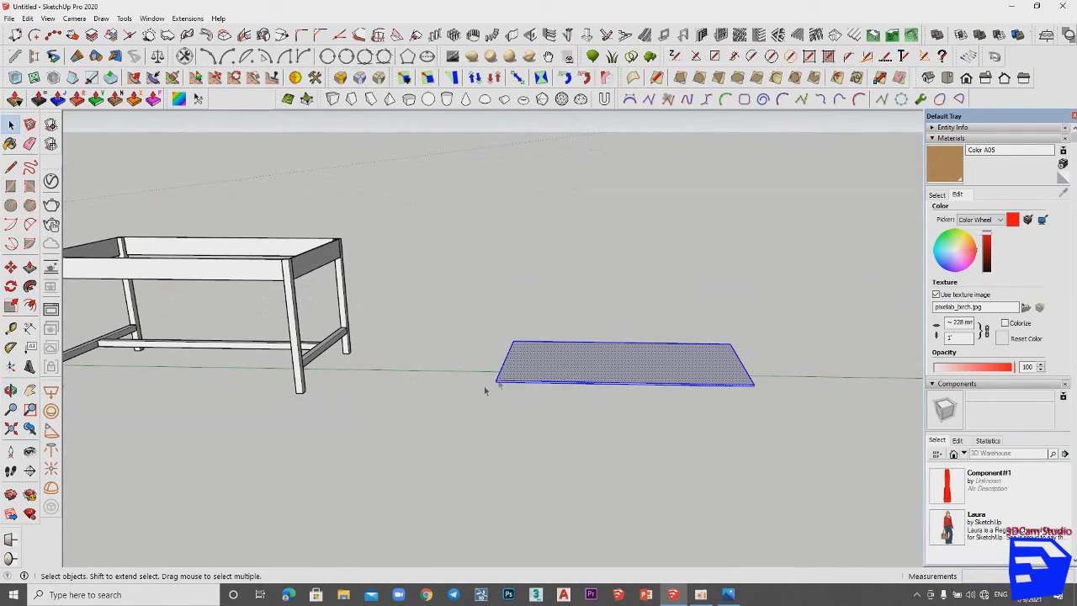
Step: Make the selected board face and edges into a group
{"action": "right_click", "coordinate": [586, 373]}
{"action": "left_click", "coordinate": [622, 182]}
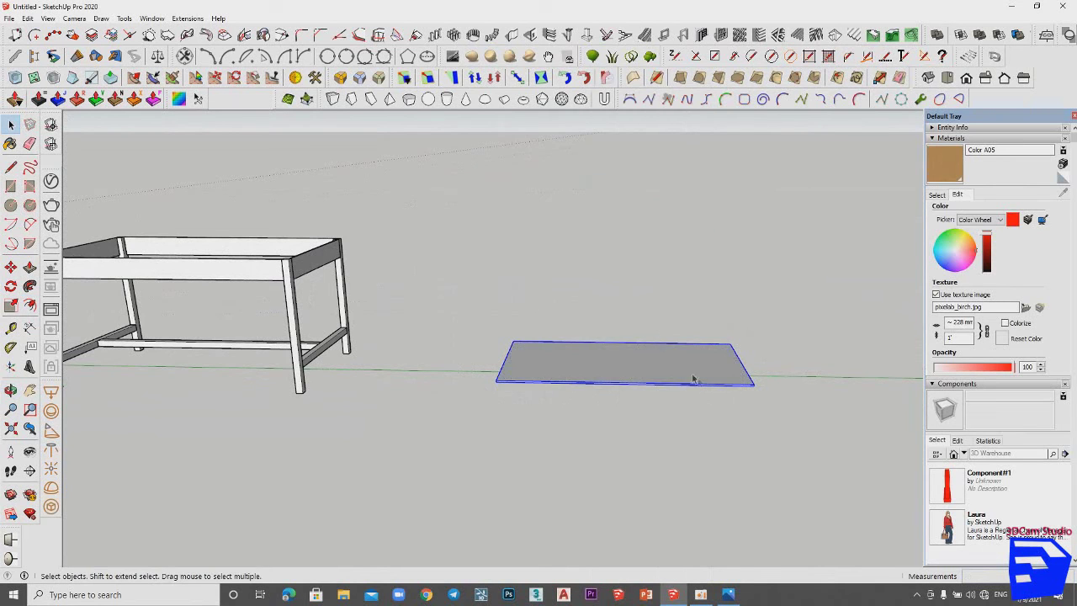
{"action": "scroll", "coordinate": [693, 380], "scroll_direction": "up", "scroll_amount": 4}
{"action": "middle_click_drag", "start_coordinate": [723, 387], "coordinate": [687, 238]}
Step: Move the board group onto the white table frame's top corner as the tabletop
{"action": "key", "text": "m"}
{"action": "scroll", "coordinate": [804, 303], "scroll_direction": "up", "scroll_amount": 1}
{"action": "scroll", "coordinate": [804, 304], "scroll_direction": "up", "scroll_amount": 2}
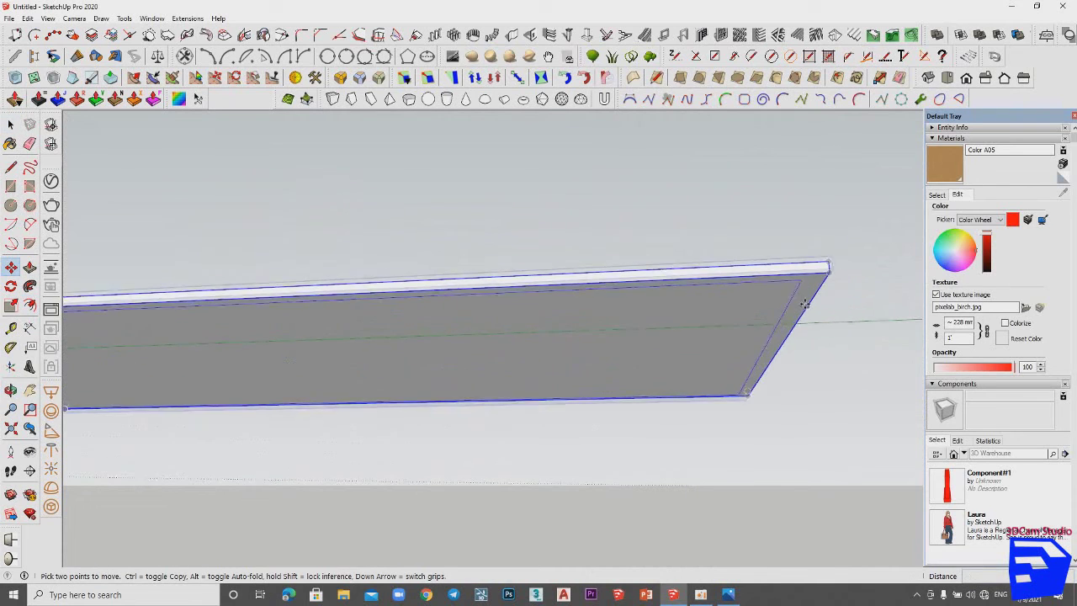
{"action": "scroll", "coordinate": [804, 302], "scroll_direction": "up", "scroll_amount": 2}
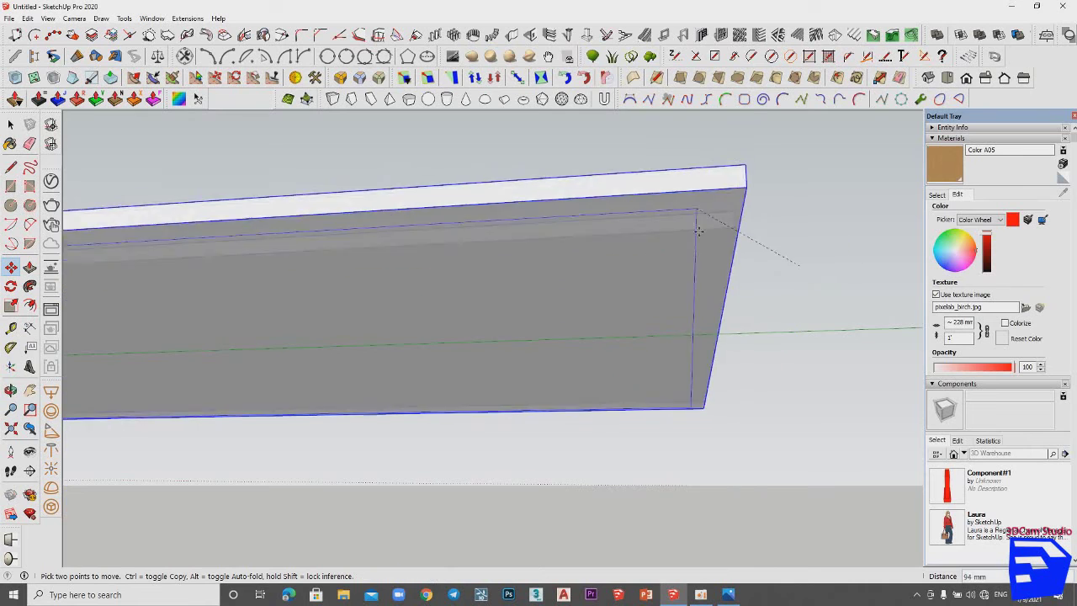
{"action": "middle_click_drag", "start_coordinate": [799, 268], "coordinate": [637, 356]}
{"action": "scroll", "coordinate": [636, 355], "scroll_direction": "down", "scroll_amount": 3}
{"action": "middle_click_drag", "start_coordinate": [545, 304], "coordinate": [629, 354]}
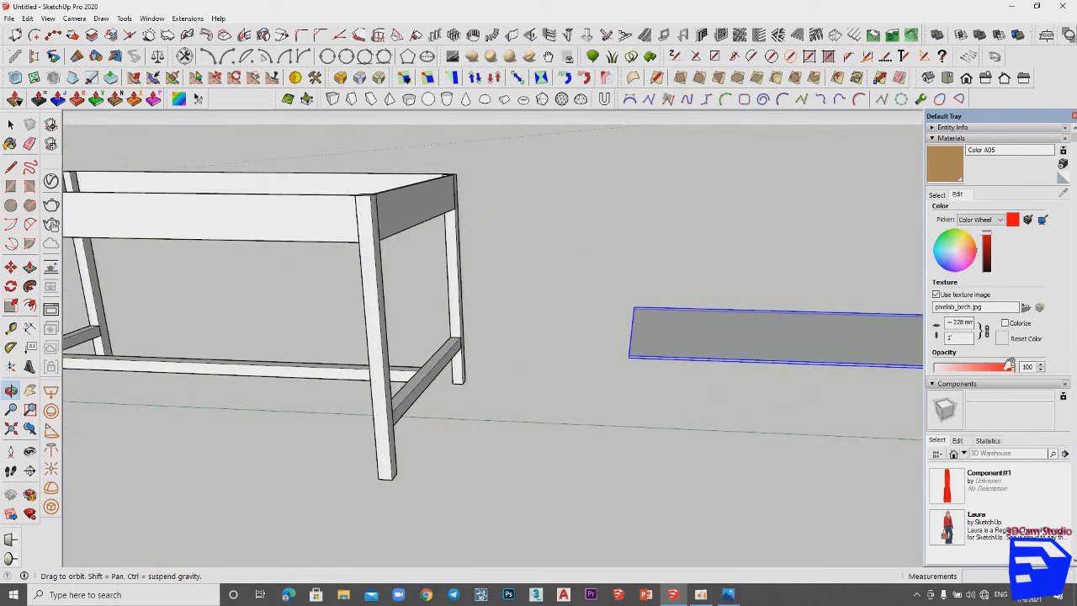
{"action": "scroll", "coordinate": [362, 200], "scroll_direction": "up", "scroll_amount": 3}
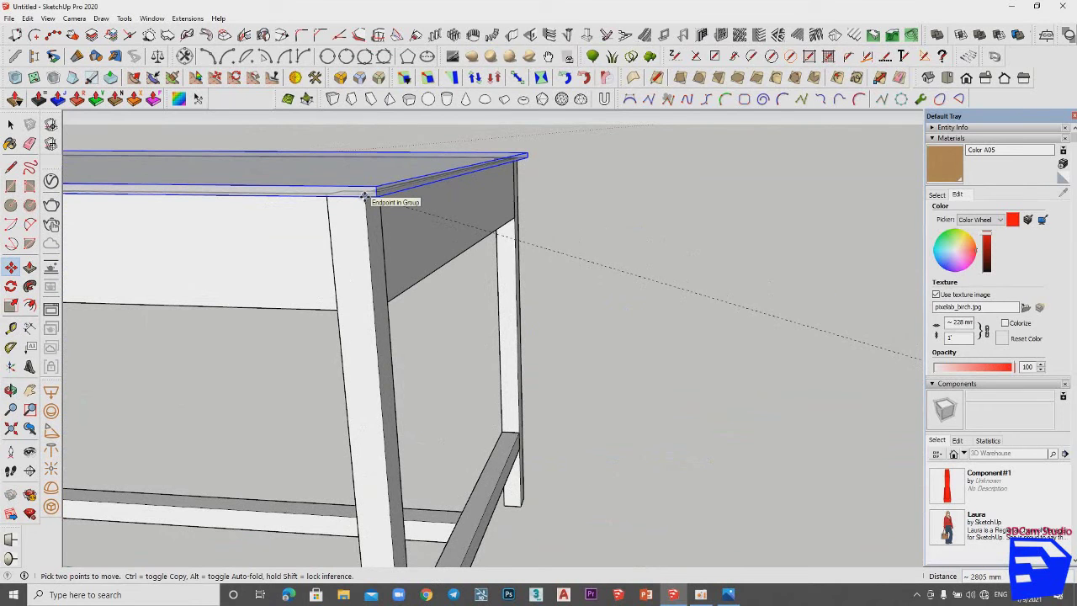
{"action": "middle_click_drag", "start_coordinate": [364, 198], "coordinate": [378, 278]}
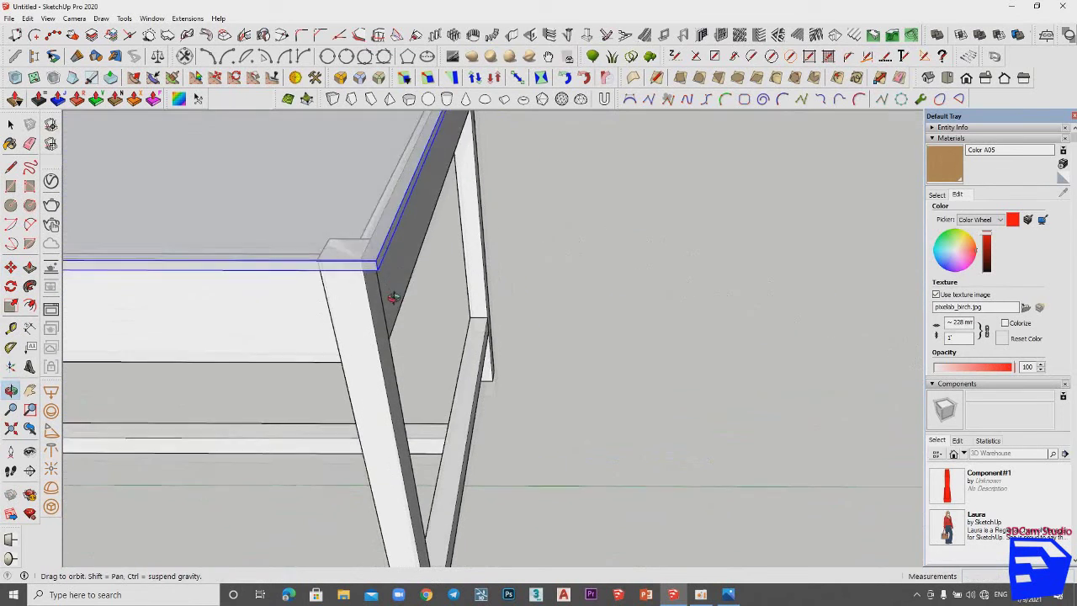
{"action": "left_click", "coordinate": [358, 265]}
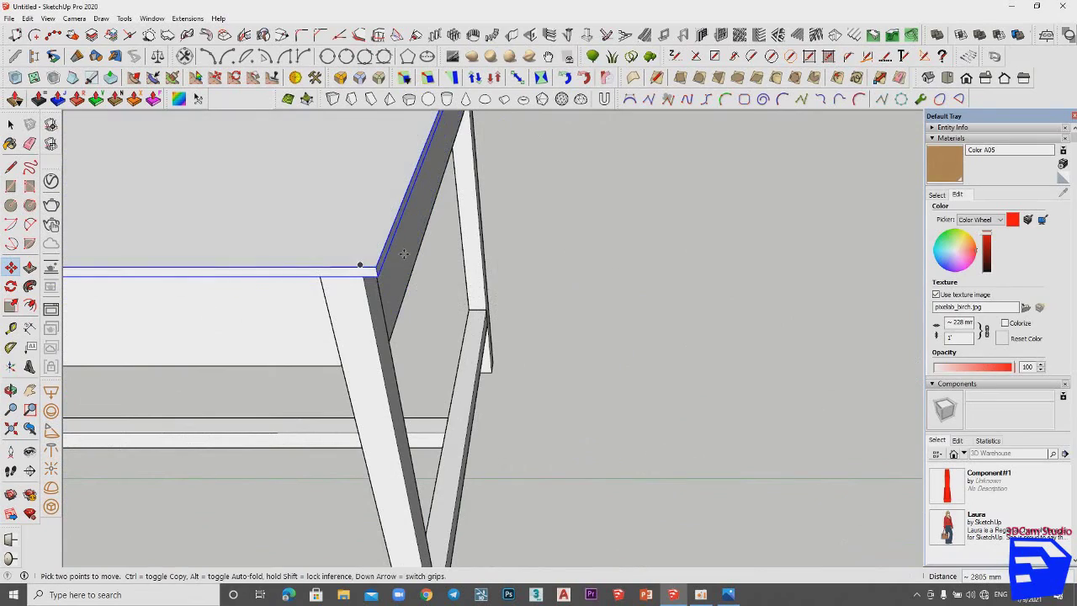
{"action": "key", "text": "space"}
Step: Orbit under the table to inspect the tabletop on the frame
{"action": "scroll", "coordinate": [418, 273], "scroll_direction": "down", "scroll_amount": 5}
{"action": "middle_click_drag", "start_coordinate": [418, 273], "coordinate": [793, 180]}
{"action": "scroll", "coordinate": [665, 243], "scroll_direction": "up", "scroll_amount": 2}
{"action": "mouse_move", "coordinate": [665, 244]}
{"action": "middle_mouse_down"}
{"action": "mouse_move", "coordinate": [826, 185]}
{"action": "mouse_move", "coordinate": [421, 138]}
{"action": "mouse_move", "coordinate": [504, 108]}
{"action": "mouse_move", "coordinate": [752, 230]}
{"action": "mouse_move", "coordinate": [571, 279]}
{"action": "mouse_move", "coordinate": [709, 361]}
{"action": "middle_mouse_up"}
{"action": "scroll", "coordinate": [605, 303], "scroll_direction": "down", "scroll_amount": 3}
{"action": "scroll", "coordinate": [706, 363], "scroll_direction": "up", "scroll_amount": 2}
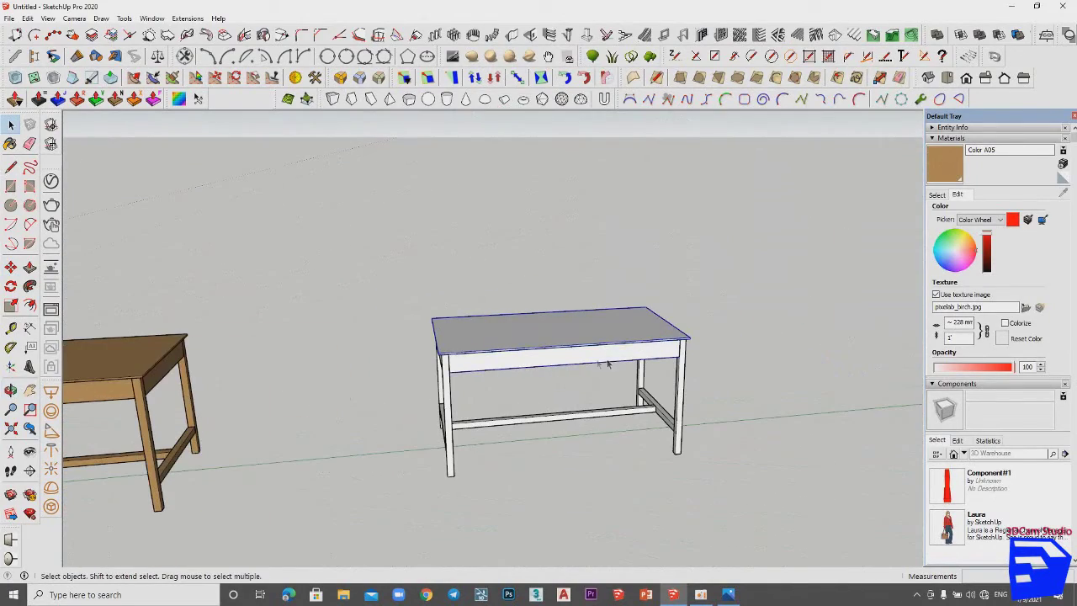
Step: Select the whole white table (legs, stretchers, aprons, top) and make it one group
{"action": "left_click", "coordinate": [683, 373]}
{"action": "left_click", "coordinate": [788, 366]}
{"action": "mouse_move", "coordinate": [698, 338]}
{"action": "middle_mouse_down"}
{"action": "mouse_move", "coordinate": [505, 344]}
{"action": "mouse_move", "coordinate": [789, 261]}
{"action": "middle_mouse_up"}
{"action": "left_click_drag", "start_coordinate": [535, 462], "coordinate": [535, 462]}
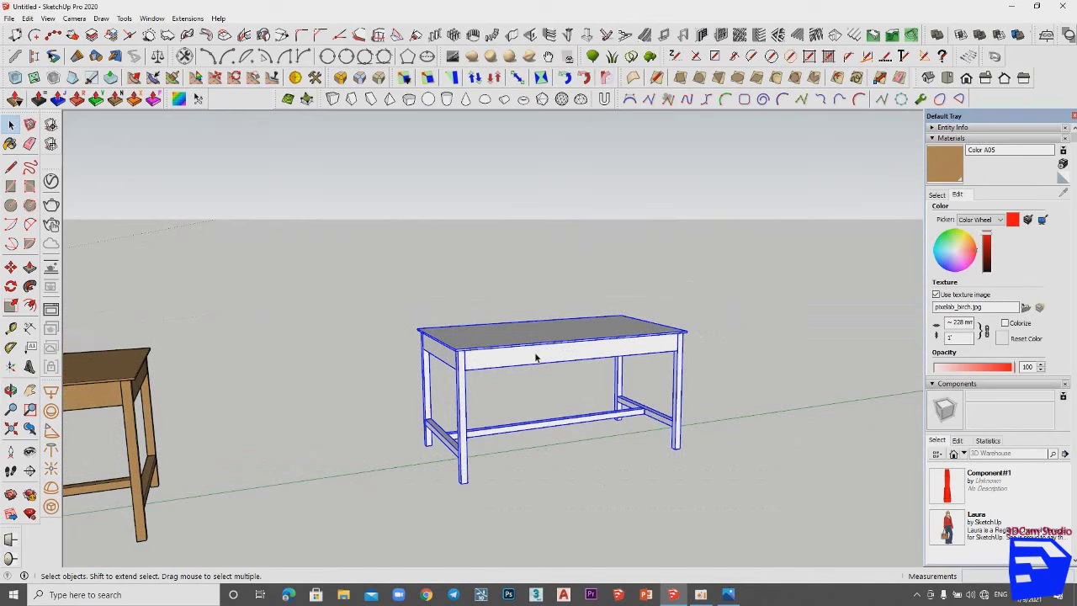
{"action": "right_click", "coordinate": [535, 358]}
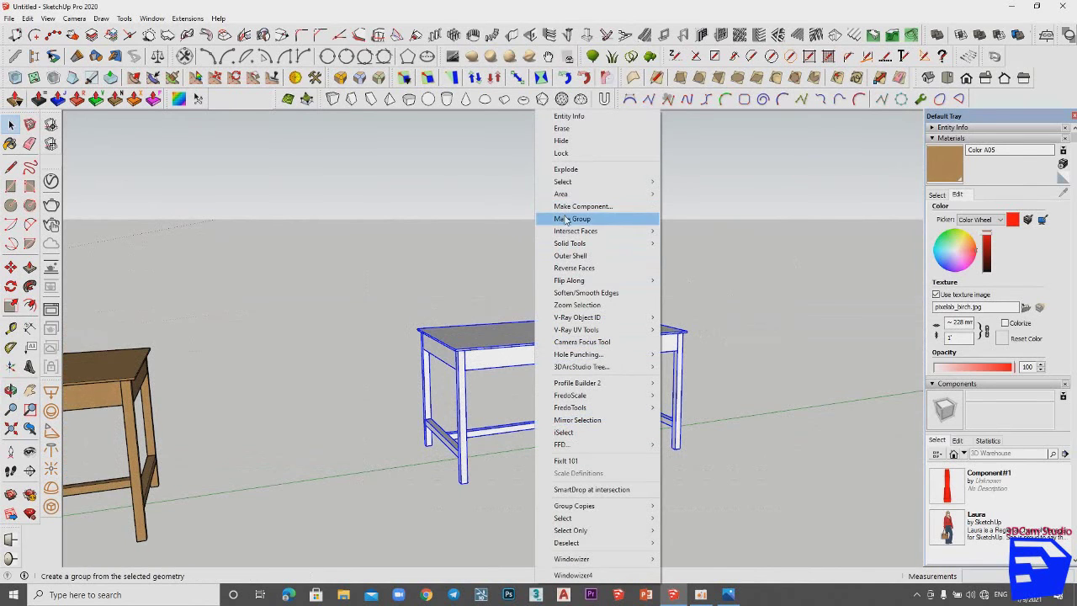
{"action": "left_click", "coordinate": [566, 221]}
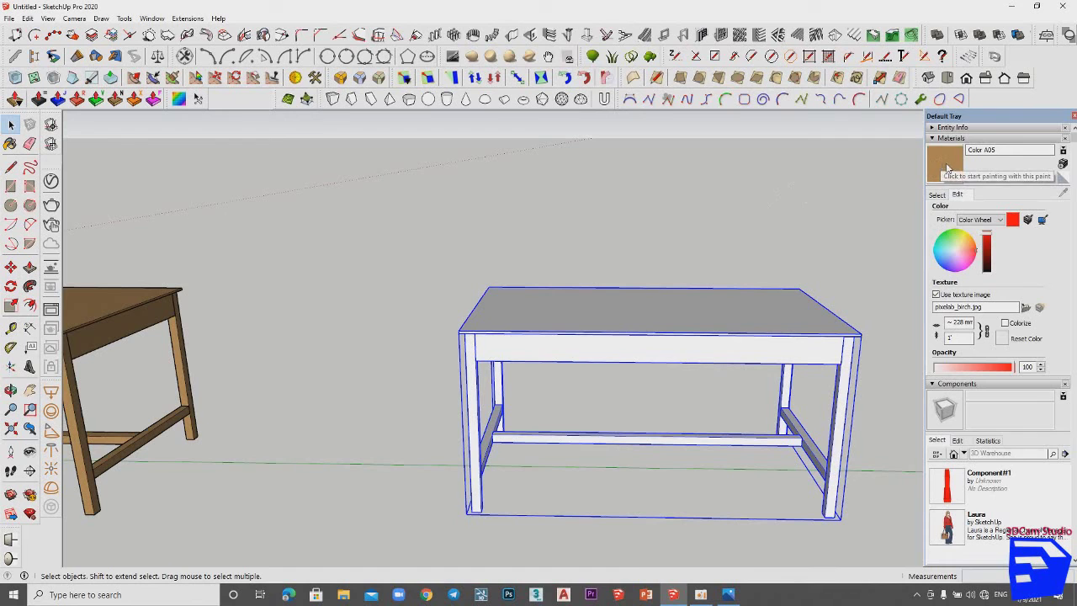
{"action": "left_click", "coordinate": [947, 167]}
Step: Paint the grouped table with the Color A05 birch material and view both tables together
{"action": "left_click", "coordinate": [708, 318]}
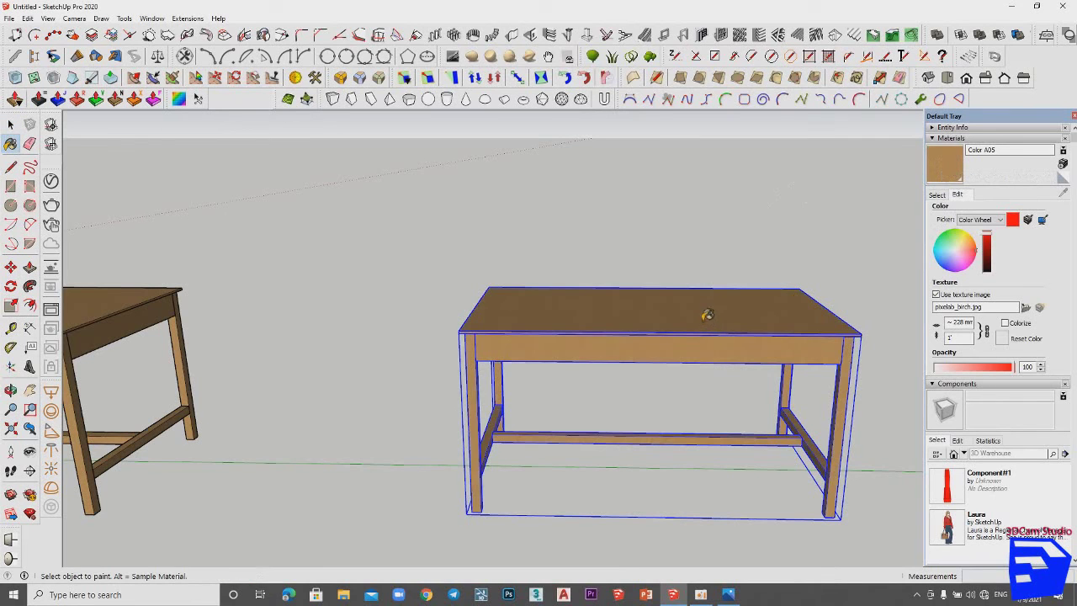
{"action": "key", "text": "space"}
{"action": "scroll", "coordinate": [652, 303], "scroll_direction": "down", "scroll_amount": 3}
{"action": "middle_click_drag", "start_coordinate": [644, 308], "coordinate": [800, 373]}
{"action": "left_click", "coordinate": [652, 351]}
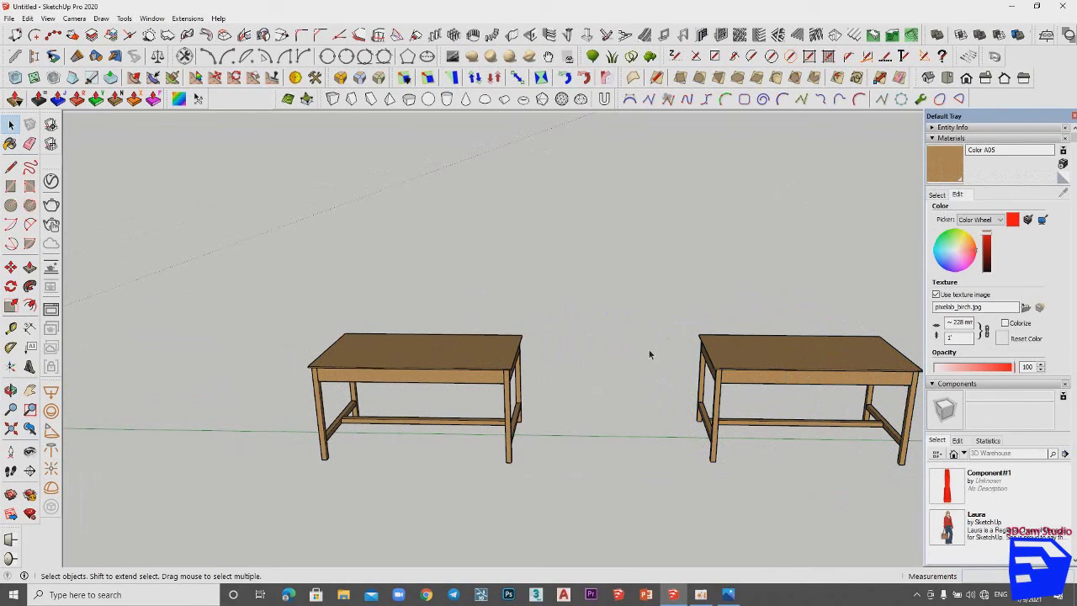
{"action": "left_click", "coordinate": [1025, 309]}
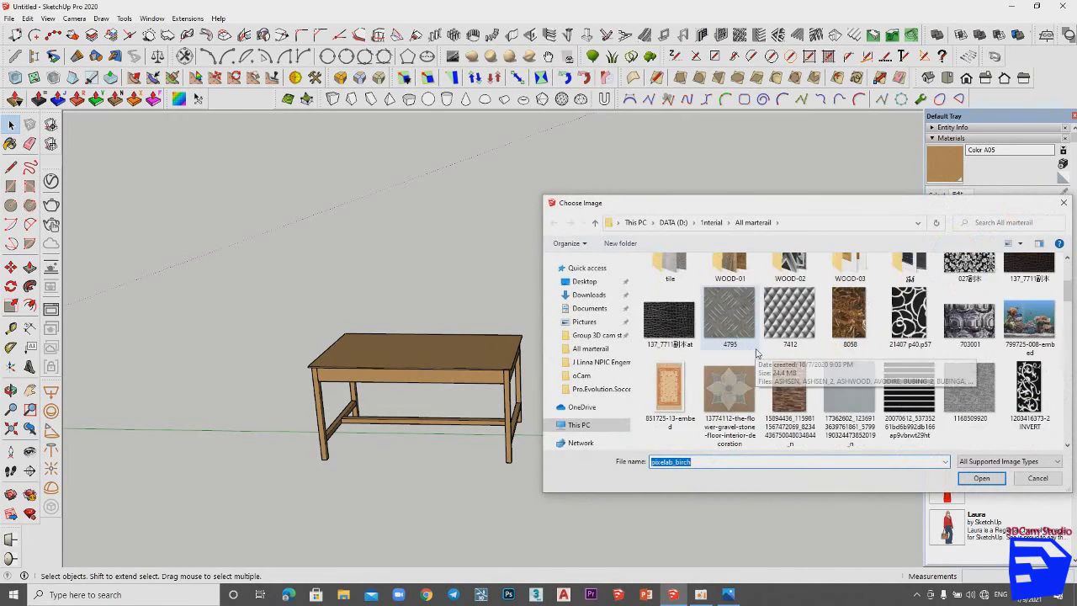
{"action": "scroll", "coordinate": [925, 340], "scroll_direction": "down", "scroll_amount": 5}
{"action": "scroll", "coordinate": [930, 339], "scroll_direction": "down", "scroll_amount": 3}
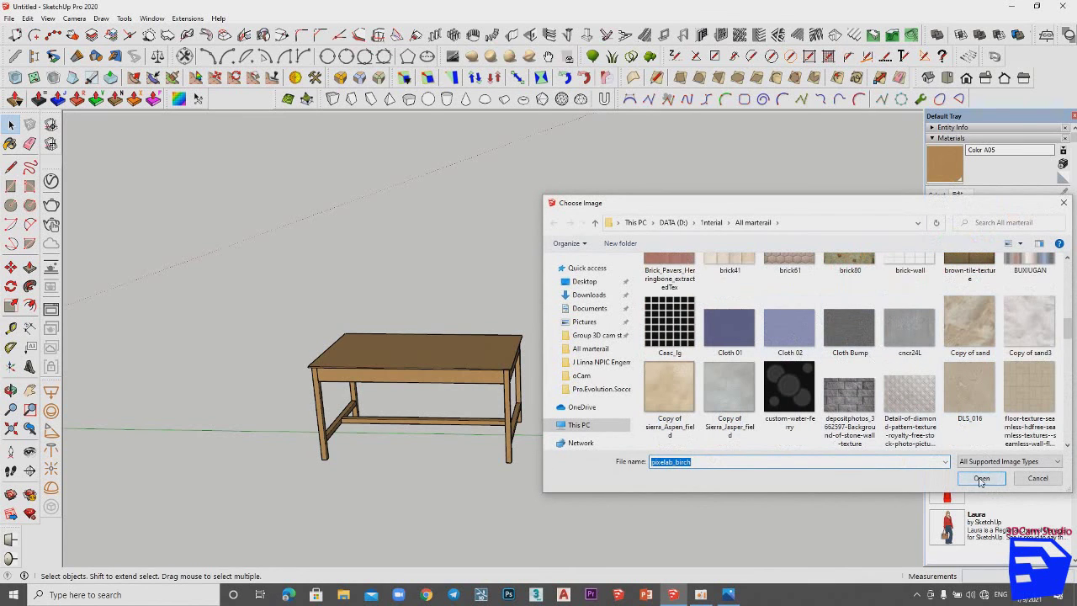
{"action": "scroll", "coordinate": [866, 349], "scroll_direction": "down", "scroll_amount": 2}
{"action": "scroll", "coordinate": [866, 347], "scroll_direction": "down", "scroll_amount": 3}
{"action": "scroll", "coordinate": [866, 347], "scroll_direction": "down", "scroll_amount": 4}
{"action": "scroll", "coordinate": [867, 346], "scroll_direction": "up", "scroll_amount": 2}
{"action": "scroll", "coordinate": [866, 346], "scroll_direction": "up", "scroll_amount": 1}
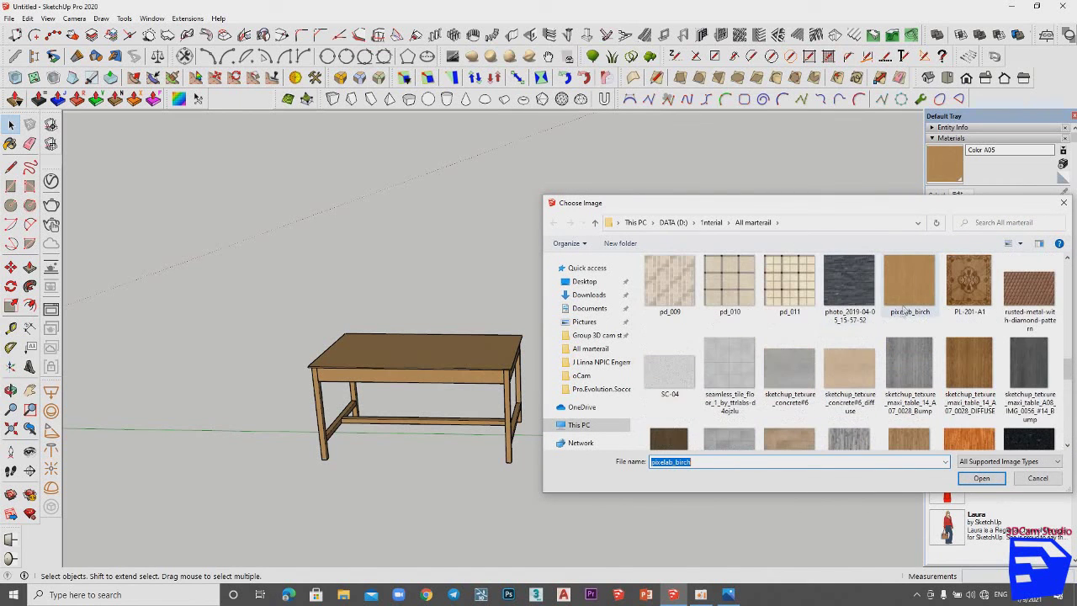
{"action": "left_click", "coordinate": [1063, 203]}
{"action": "mouse_move", "coordinate": [560, 396]}
{"action": "middle_mouse_down"}
{"action": "mouse_move", "coordinate": [677, 437]}
{"action": "mouse_move", "coordinate": [662, 373]}
{"action": "middle_mouse_up"}
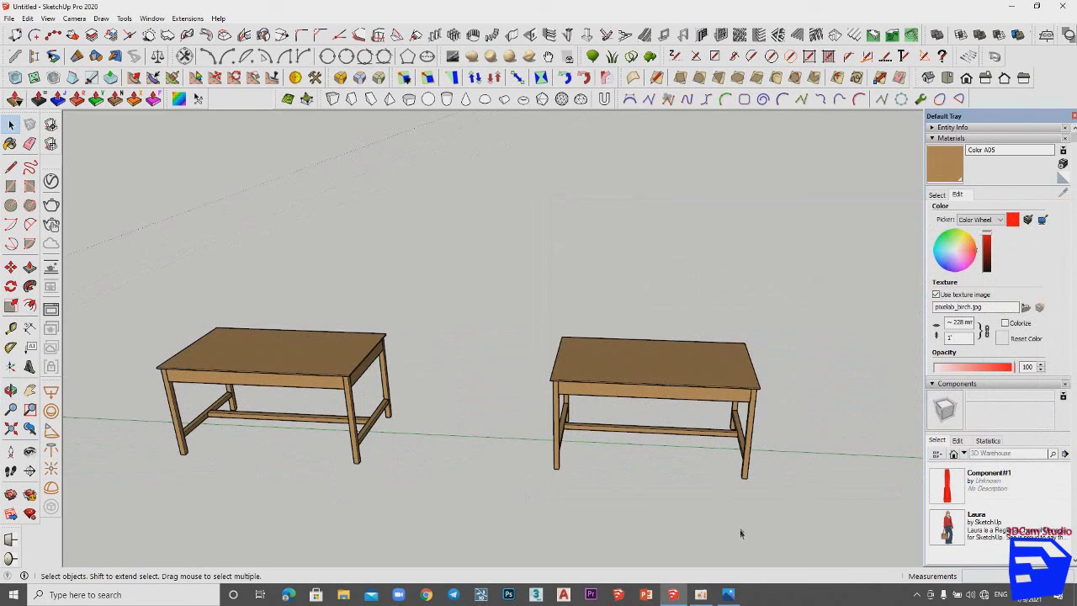
{"action": "left_click", "coordinate": [728, 593]}
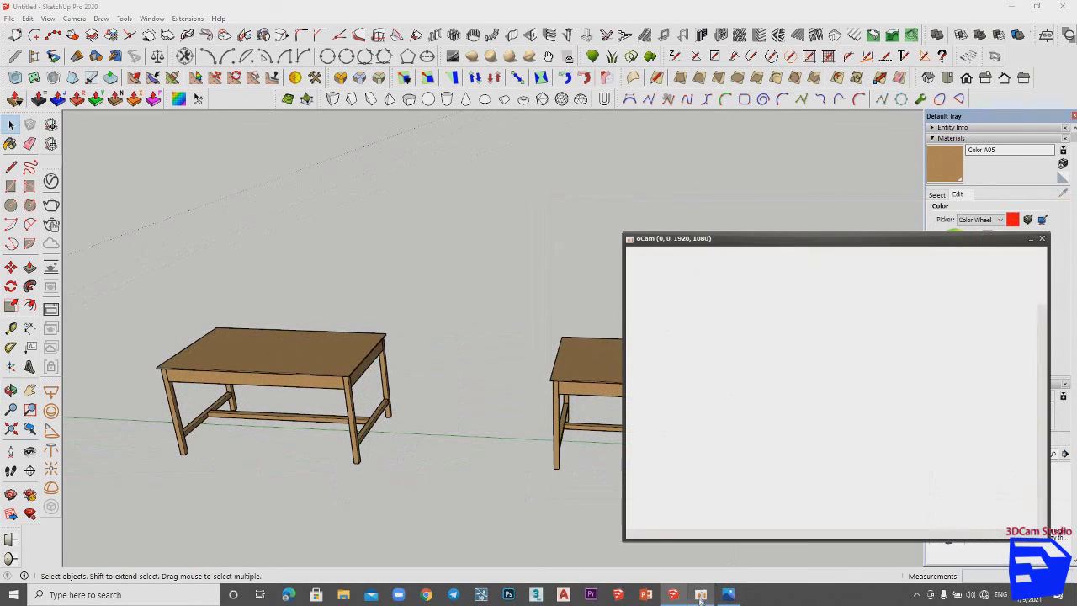